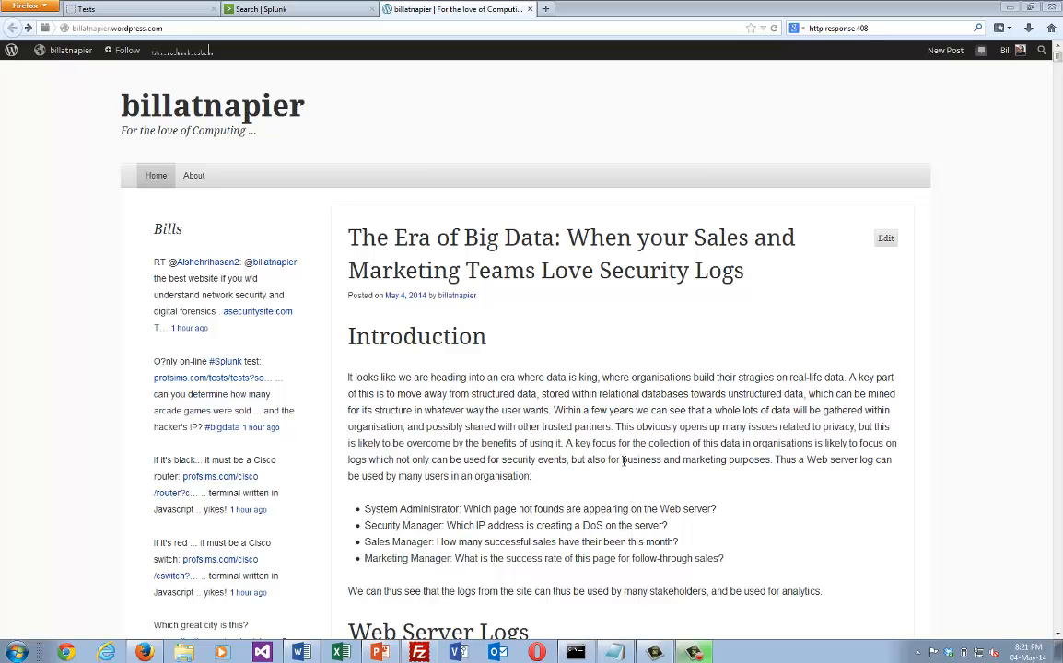
# Read the Introduction's stakeholder questions for the System Administrator, Security Manager, Sales Manager and Marketing Manager in the Big Data blog post.
pyautogui.moveTo(465, 508); pyautogui.dragTo(359, 508)
pyautogui.click(693, 653)
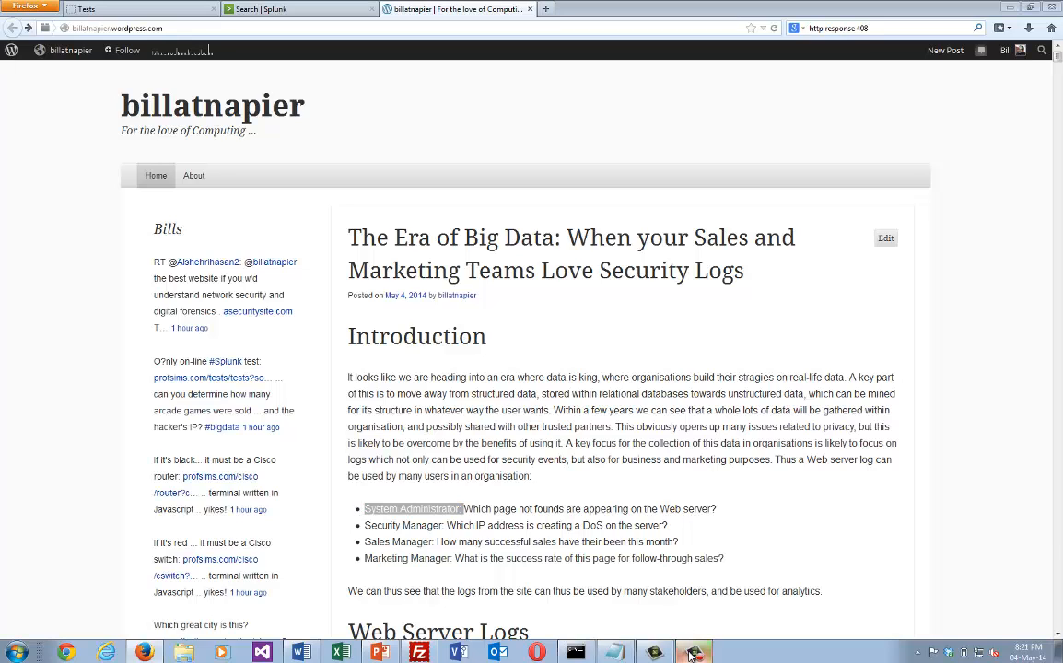
pyautogui.click(630, 512)
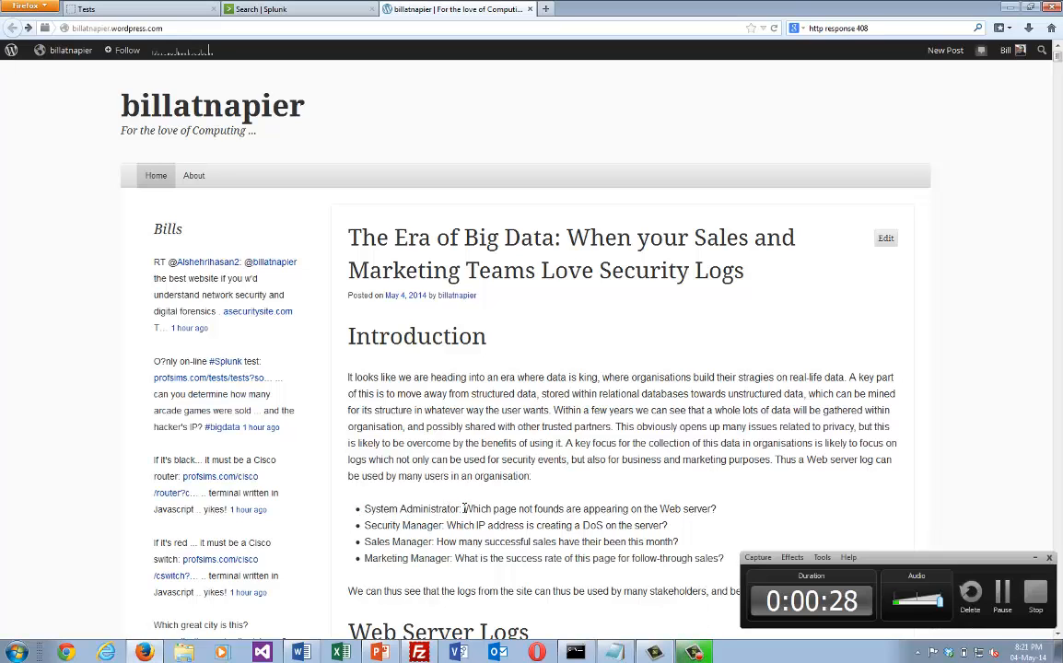
pyautogui.click(1035, 560)
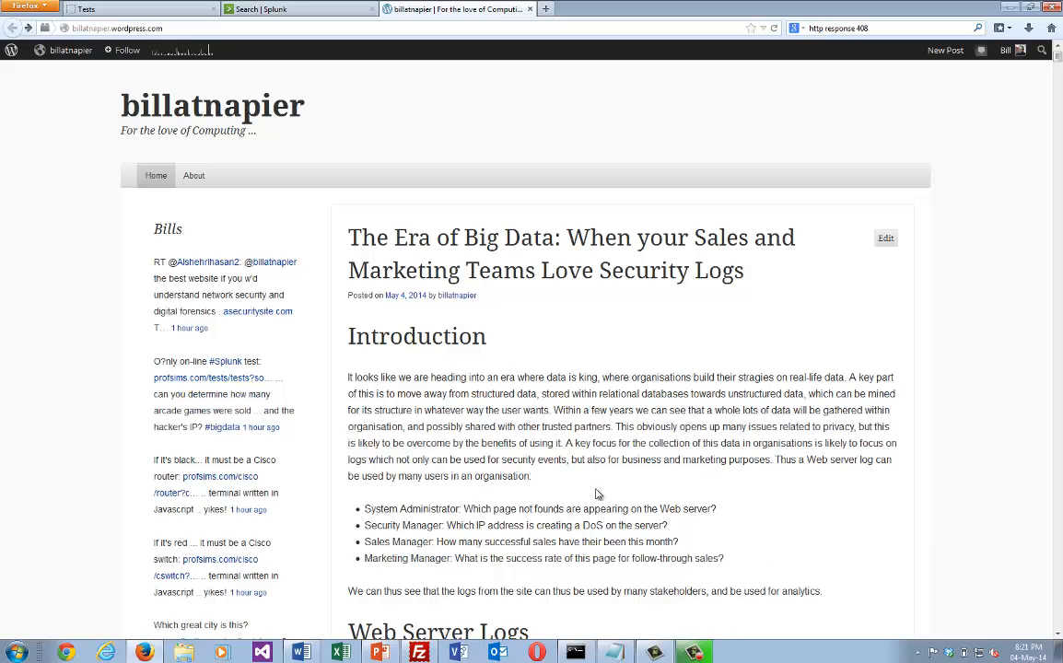
pyautogui.moveTo(463, 509); pyautogui.dragTo(712, 509)
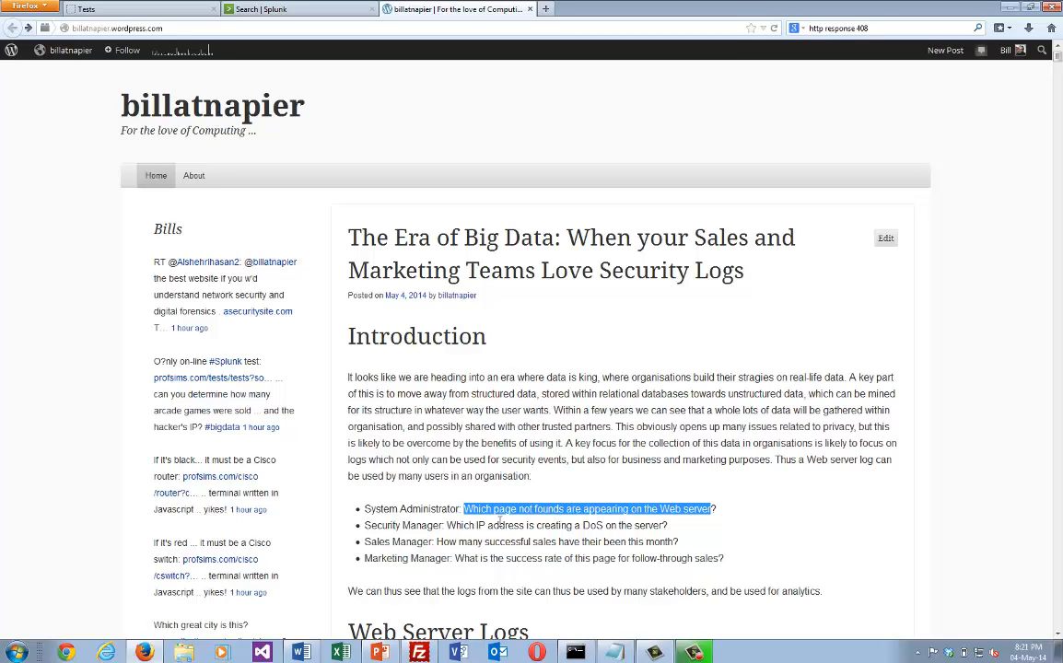
pyautogui.moveTo(447, 525); pyautogui.dragTo(672, 541)
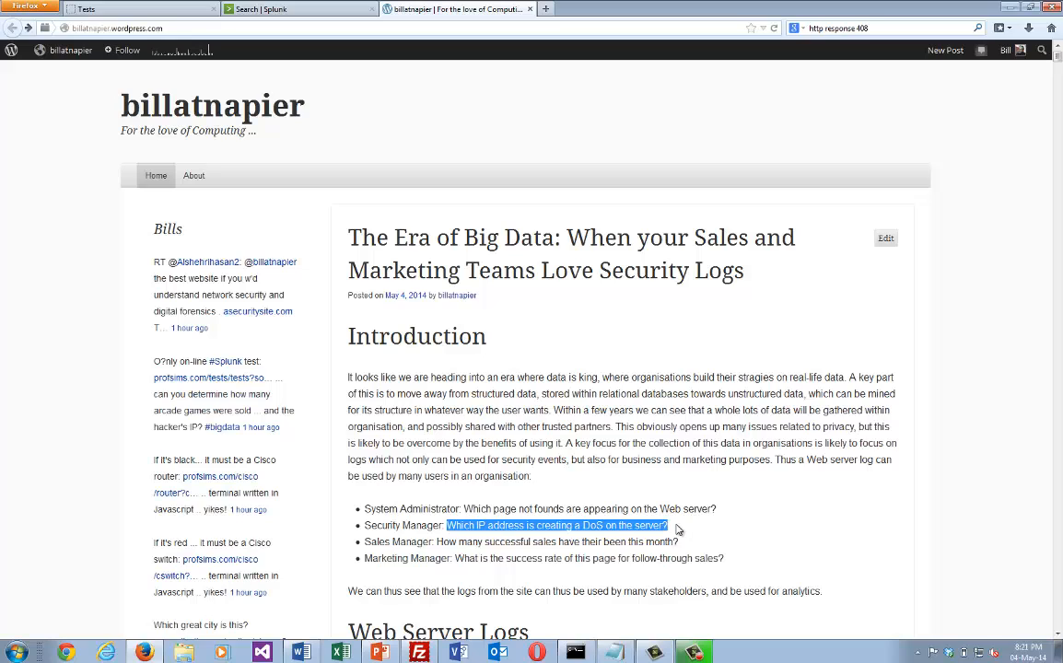
pyautogui.click(683, 538)
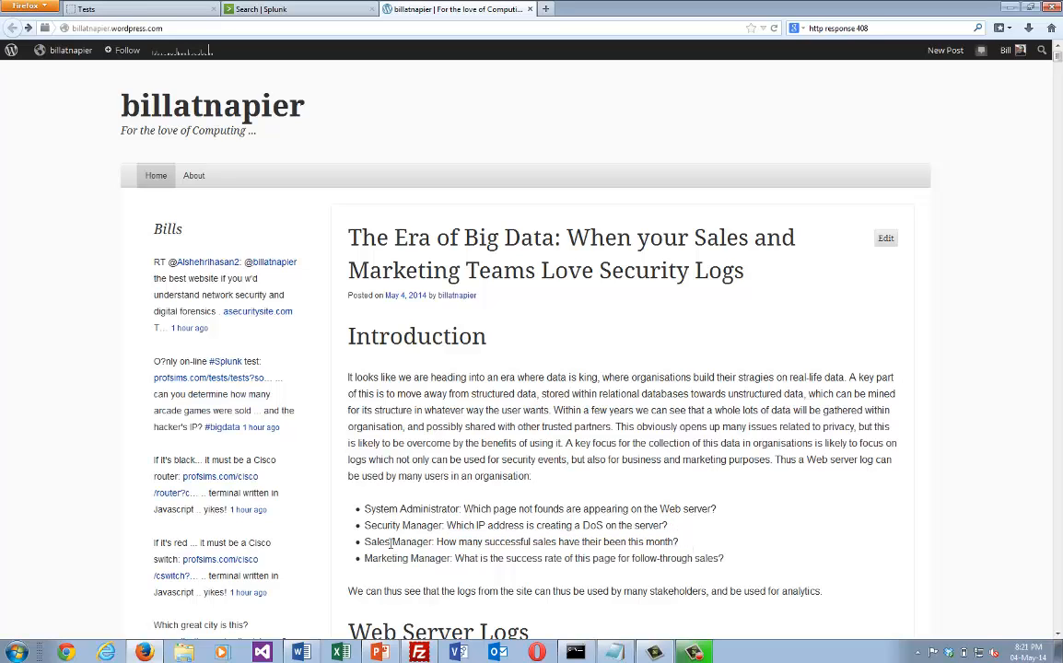
pyautogui.moveTo(438, 543); pyautogui.dragTo(650, 544)
pyautogui.click(693, 553)
pyautogui.moveTo(725, 559); pyautogui.dragTo(455, 559)
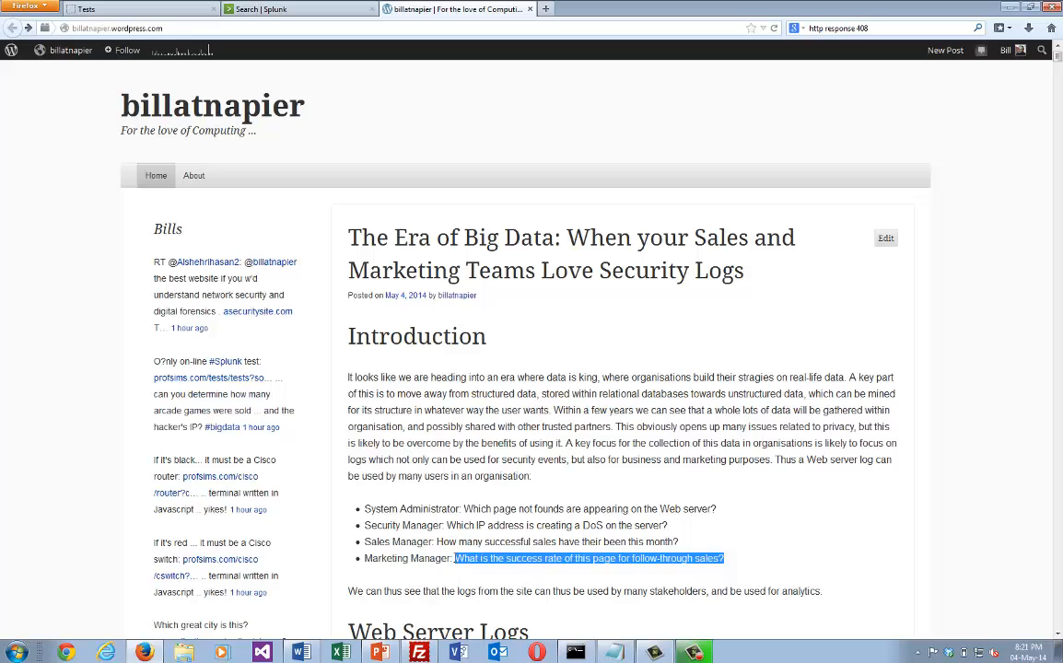
pyautogui.click(461, 563)
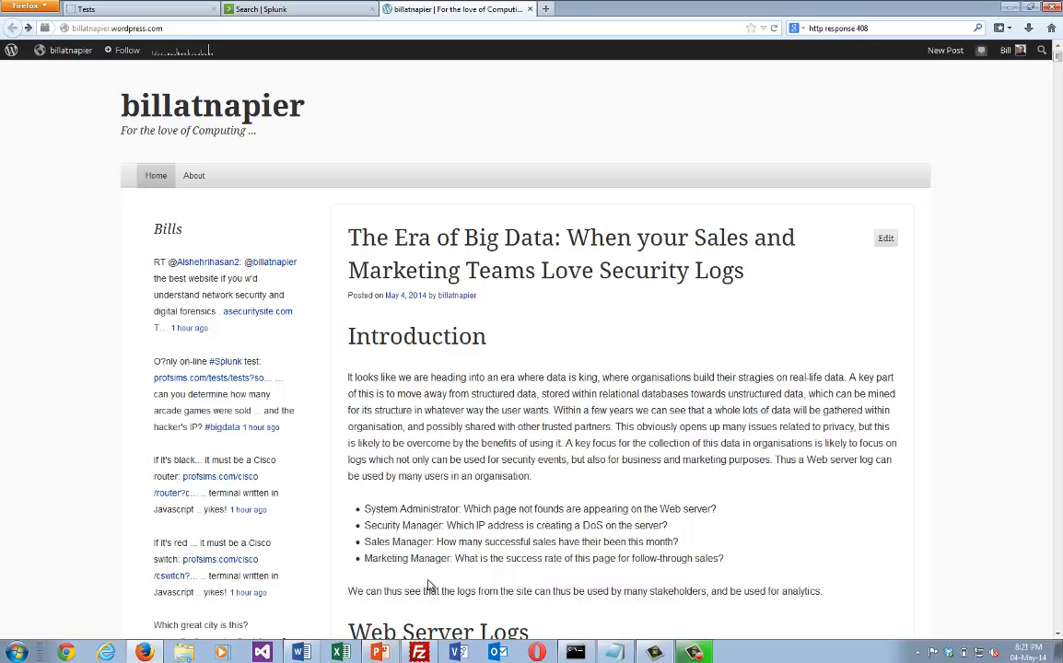
# Highlight the whole sample Apache access.log excerpt in the Web Server Logs section.
pyautogui.scroll(-5, 429, 587)
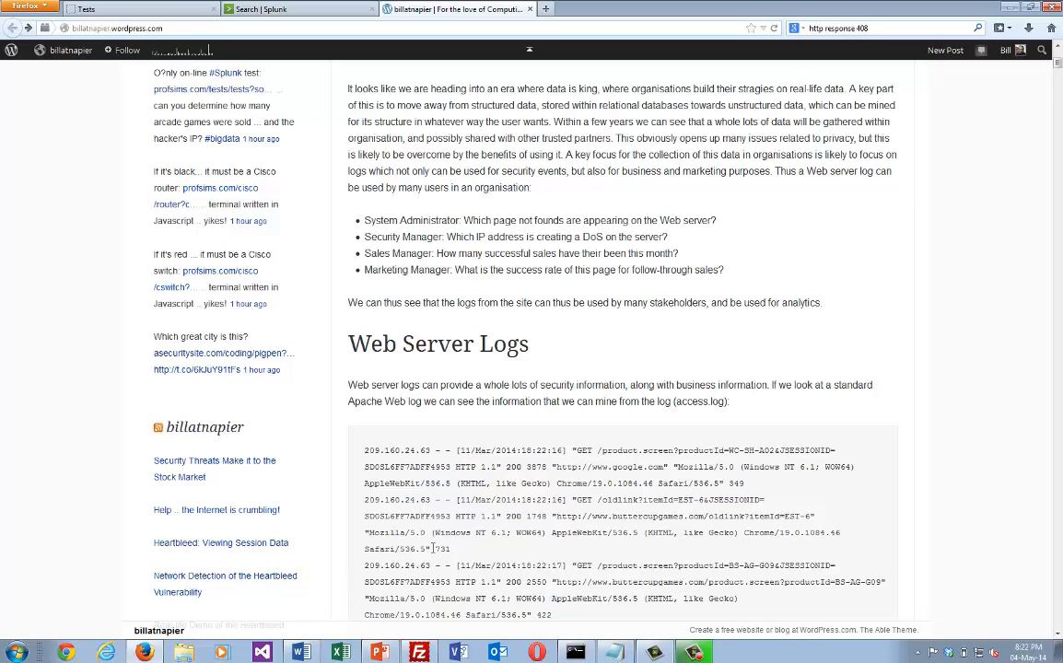
pyautogui.moveTo(553, 615); pyautogui.dragTo(362, 458)
pyautogui.click(420, 483)
pyautogui.moveTo(564, 620); pyautogui.dragTo(376, 422)
pyautogui.click(378, 423)
pyautogui.moveTo(573, 617); pyautogui.dragTo(328, 417)
pyautogui.click(394, 468)
# Examine the first sample log entry's GET request, status code, byte size, referring site and browser user agent.
pyautogui.moveTo(365, 451); pyautogui.dragTo(455, 470)
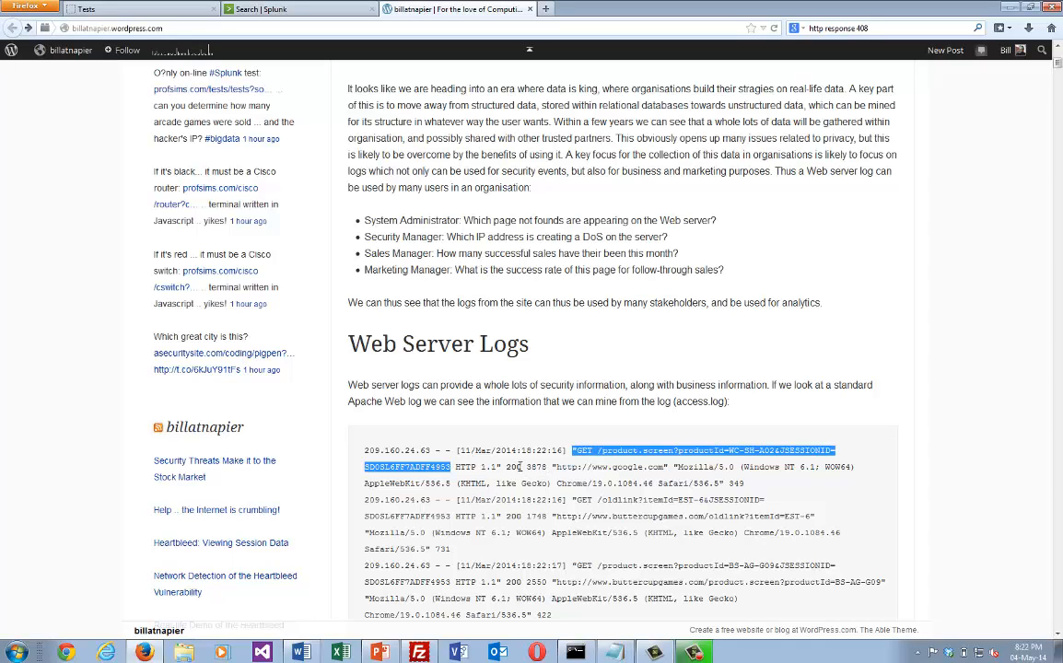
pyautogui.moveTo(520, 467); pyautogui.dragTo(506, 467)
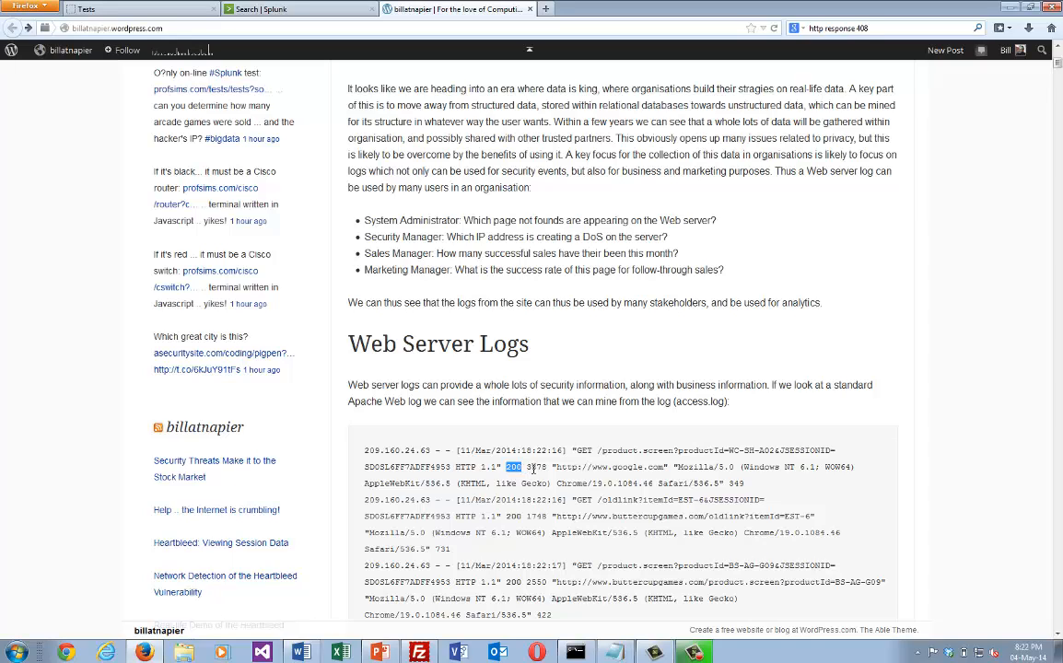
pyautogui.moveTo(553, 467); pyautogui.dragTo(679, 468)
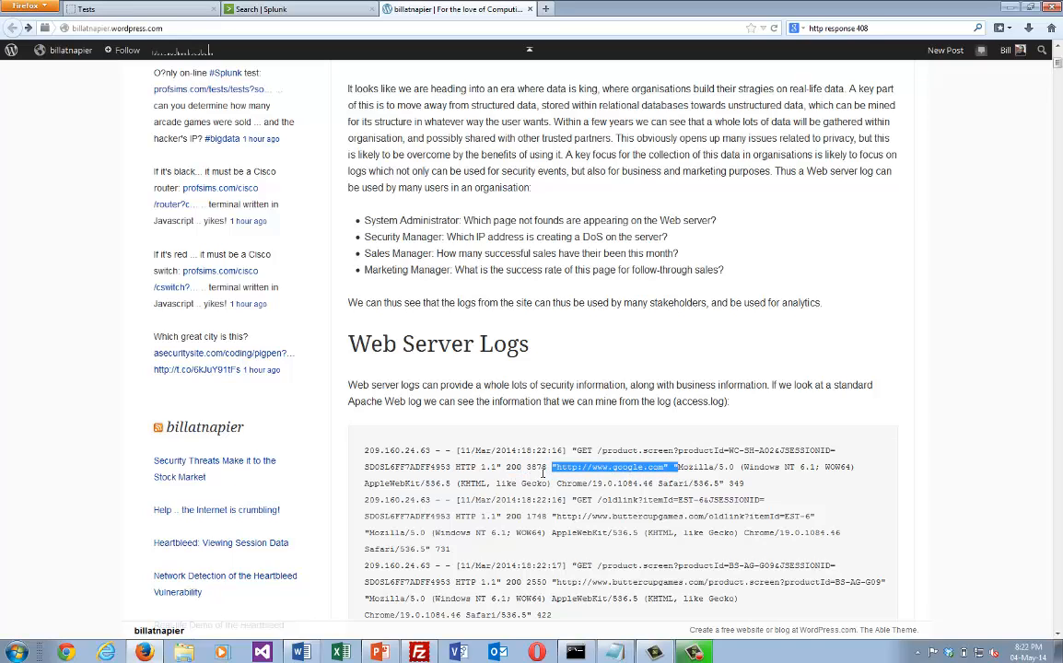
pyautogui.click(538, 467)
pyautogui.doubleClick(539, 467)
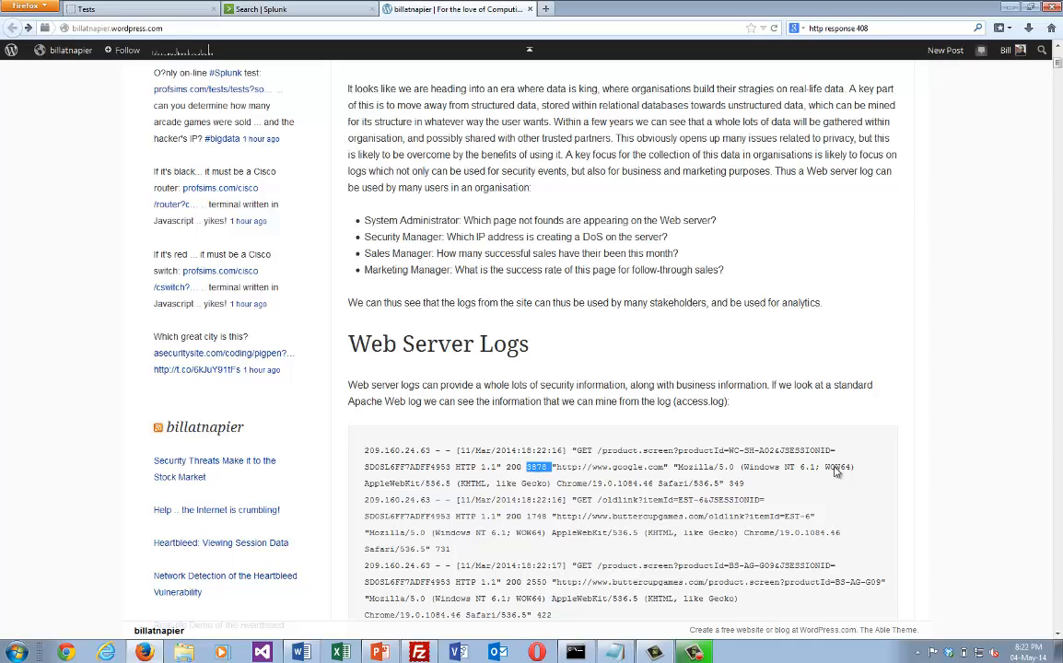
pyautogui.moveTo(679, 467); pyautogui.dragTo(728, 484)
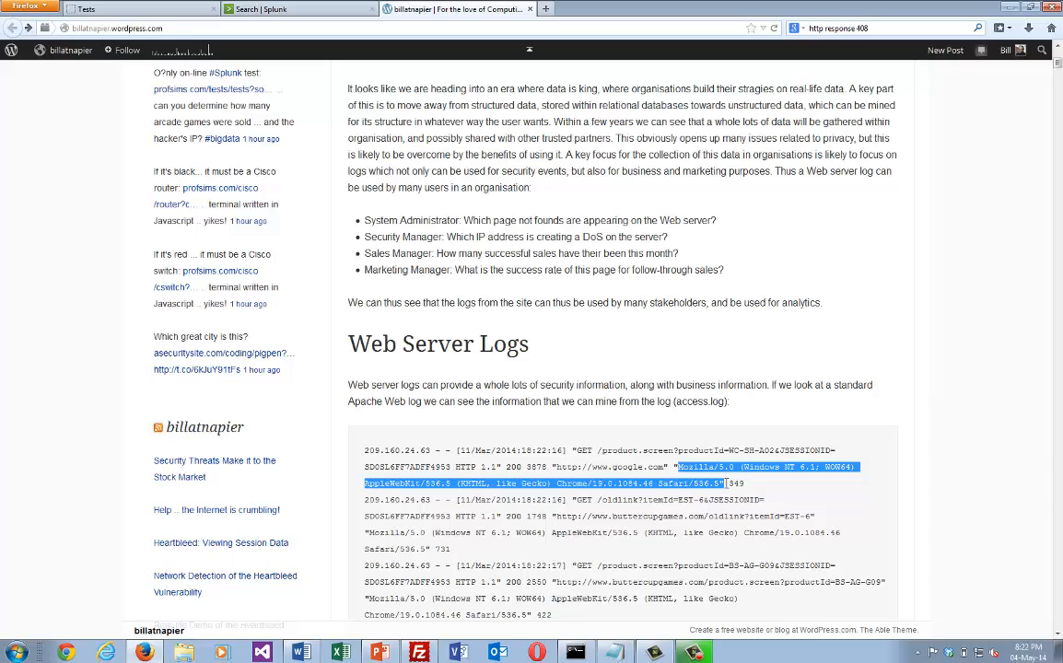
pyautogui.click(749, 489)
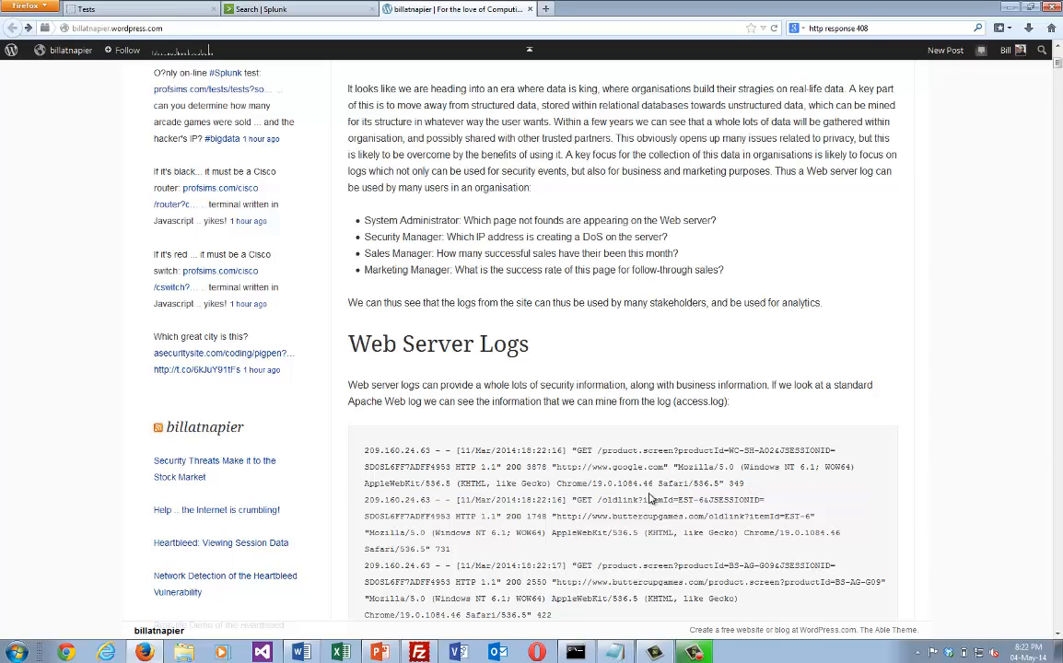
pyautogui.scroll(-3, 637, 496)
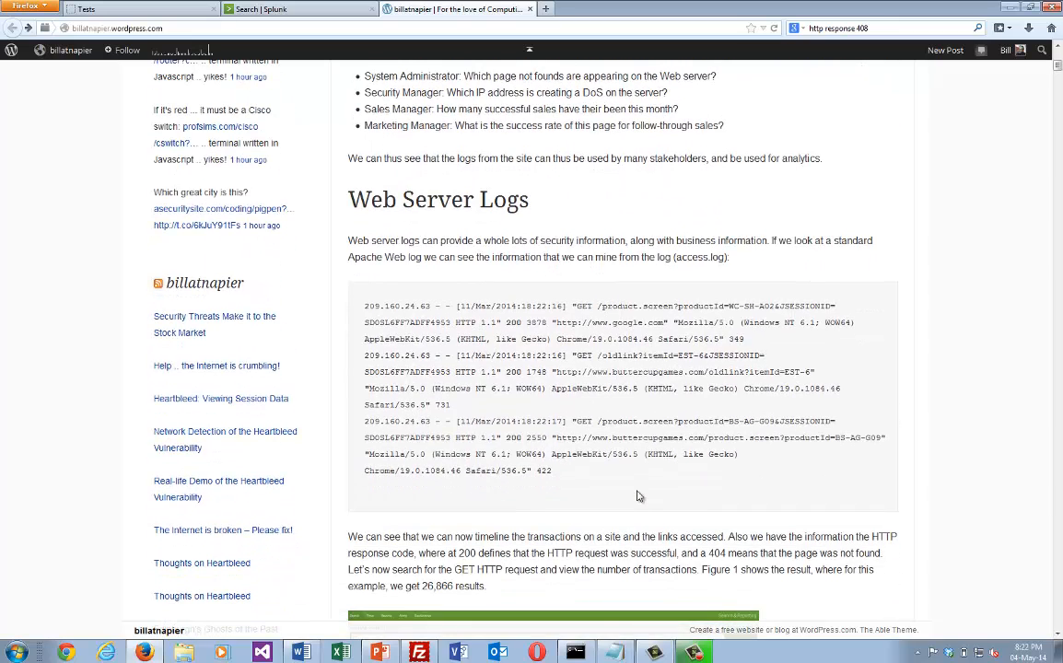
# Switch to the Splunk Search & Reporting page, ready to enter a search.
pyautogui.click(249, 9)
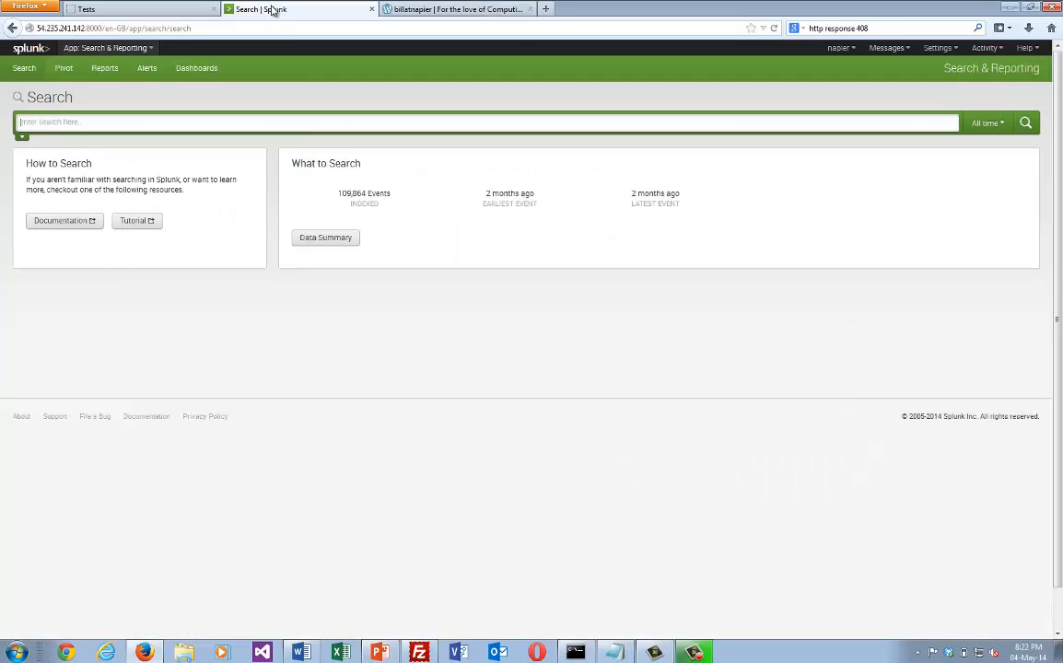
pyautogui.click(118, 120)
pyautogui.write('ac')
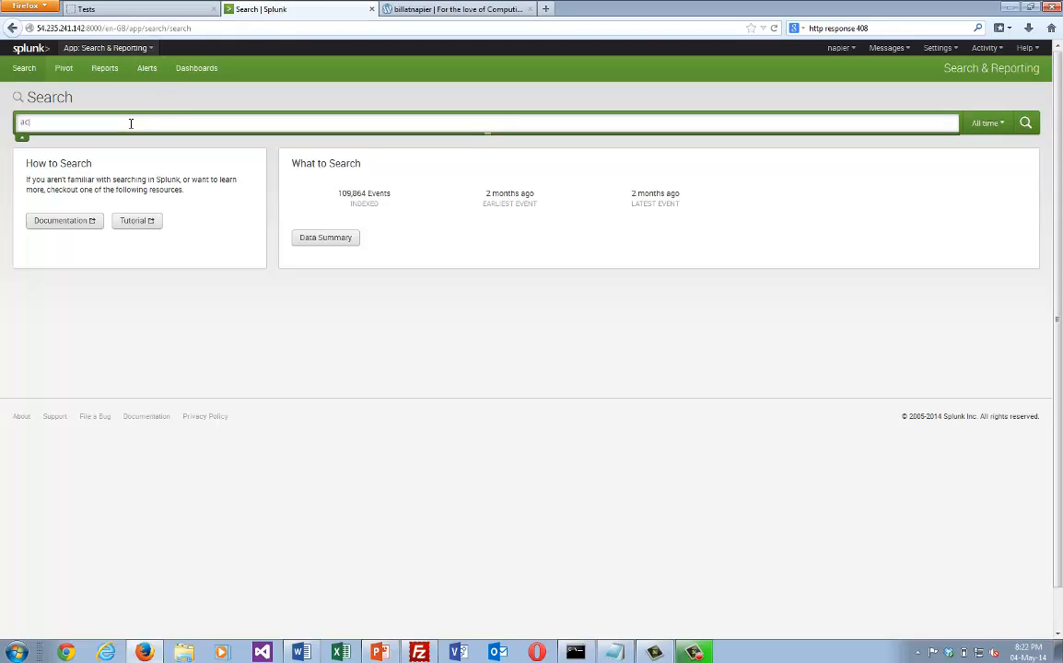
pyautogui.write('cess')
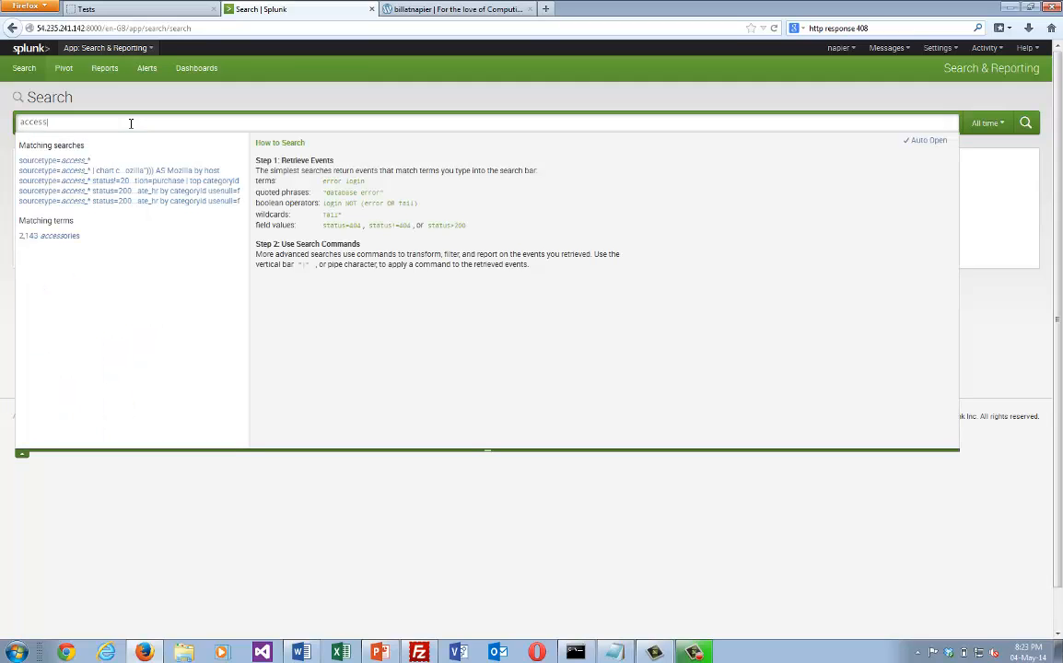
pyautogui.press('BackSpace')
pyautogui.press('BackSpace')
pyautogui.press('BackSpace')
# Run a Splunk search for sourcetype=access* to list the web server access log events.
pyautogui.write('source')
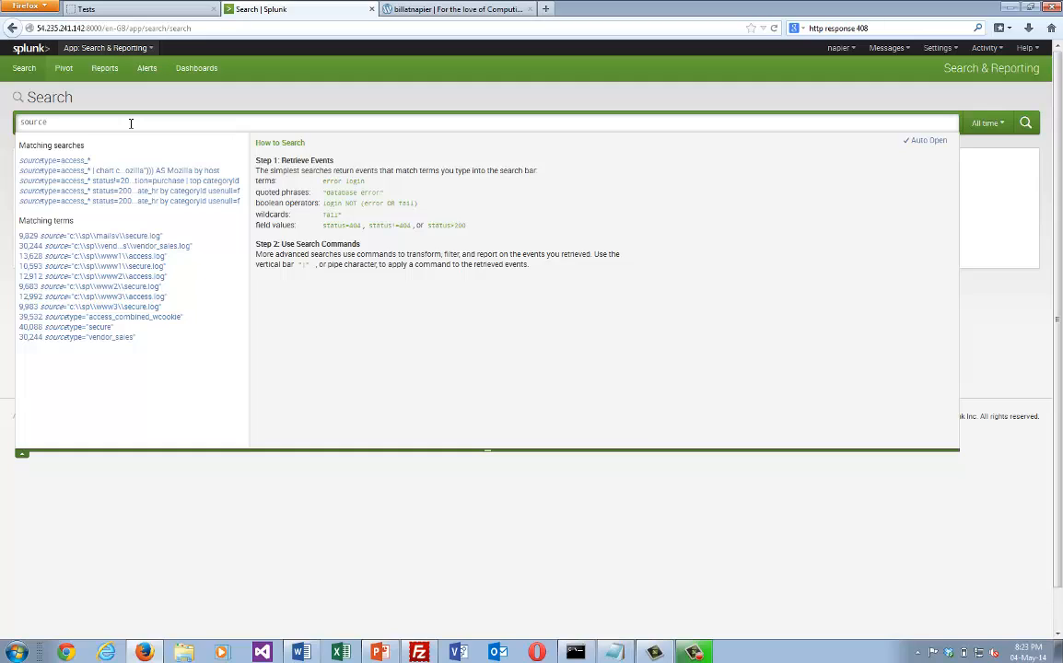
pyautogui.press('Down')
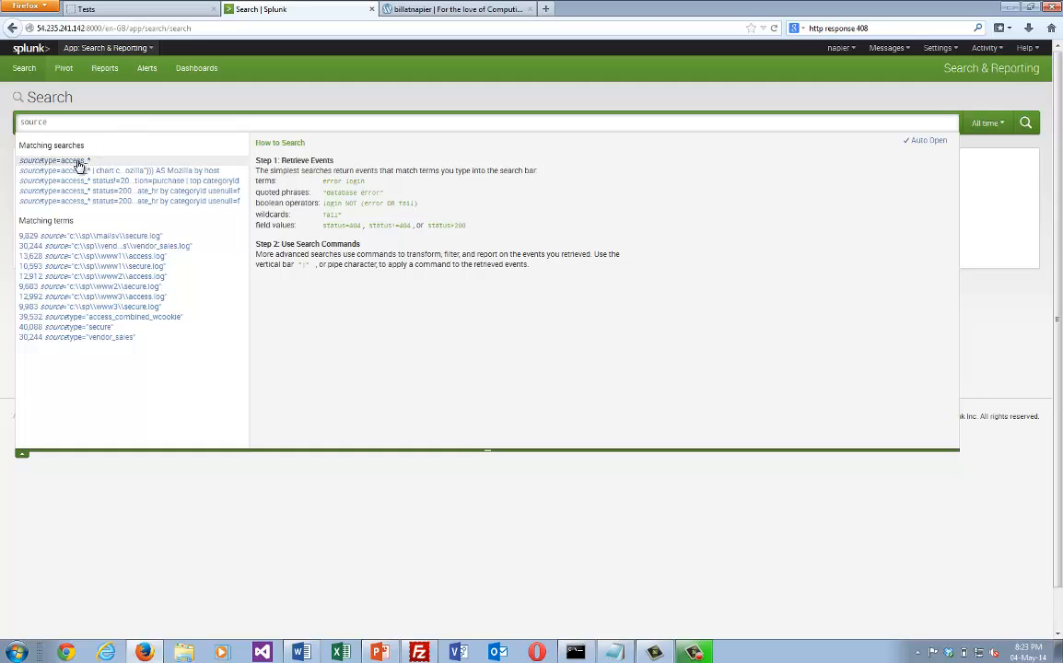
pyautogui.press('Up')
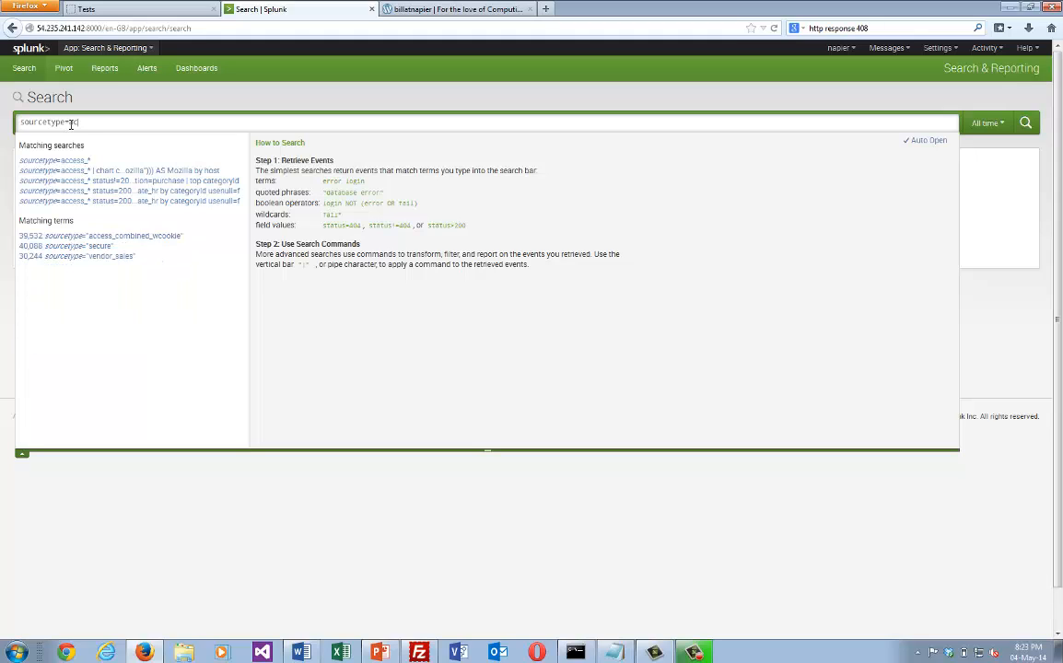
pyautogui.write('=access*')
pyautogui.press('Return')
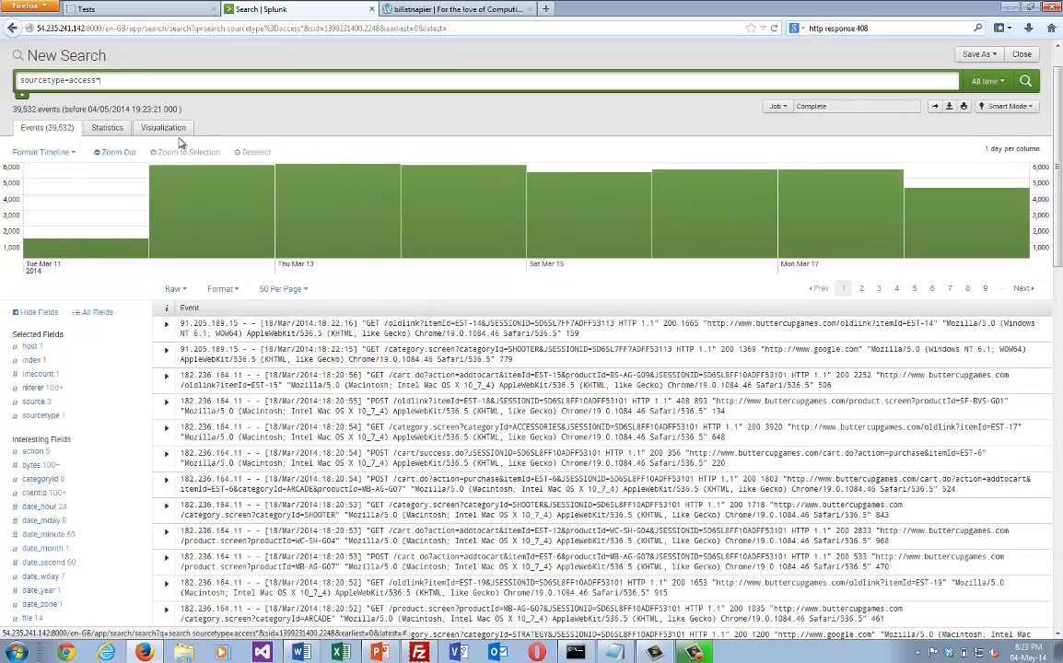
# Examine the event timeline and browse the results on pages 2 and 3, returning to page 2.
pyautogui.moveTo(187, 235)
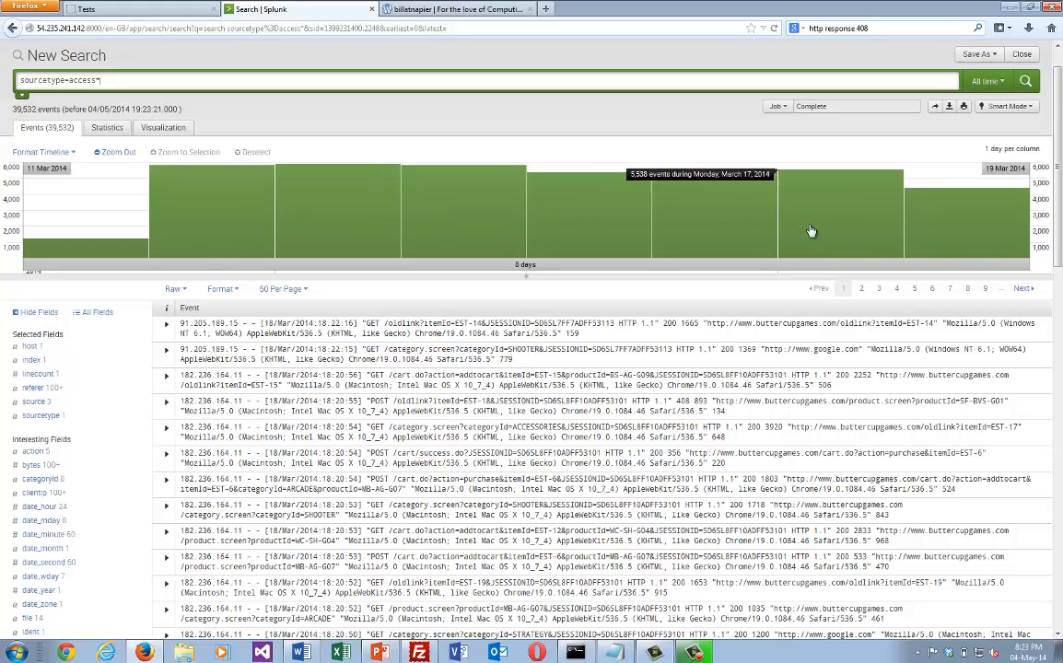
pyautogui.click(863, 290)
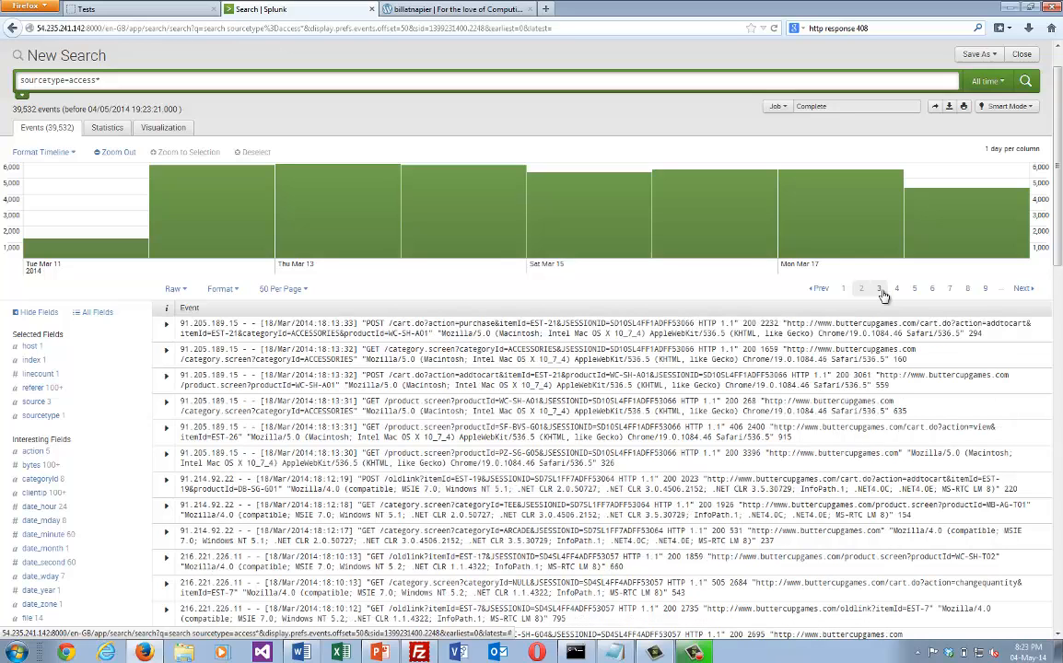
pyautogui.click(880, 290)
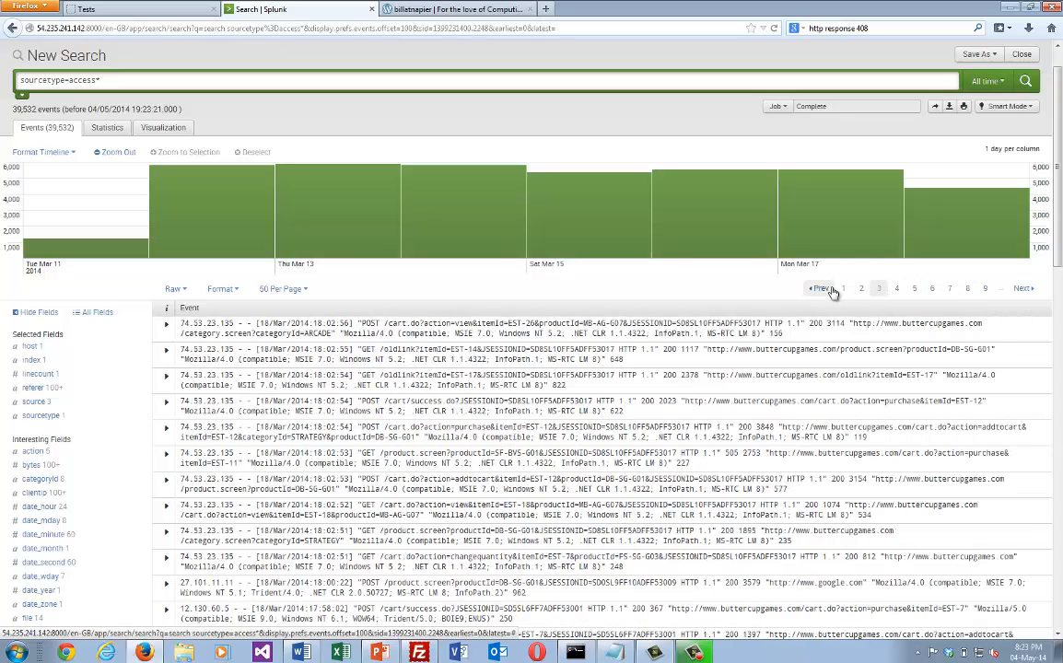
pyautogui.click(829, 290)
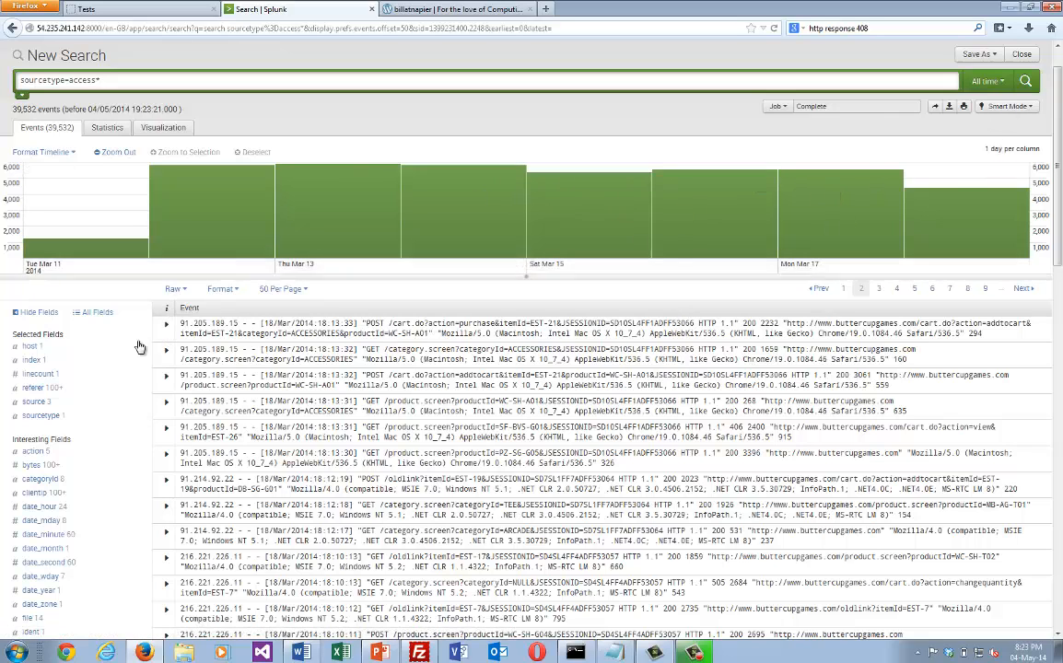
# Expand the first event on the page and view the clientip field's top values, closing the summary again.
pyautogui.click(168, 325)
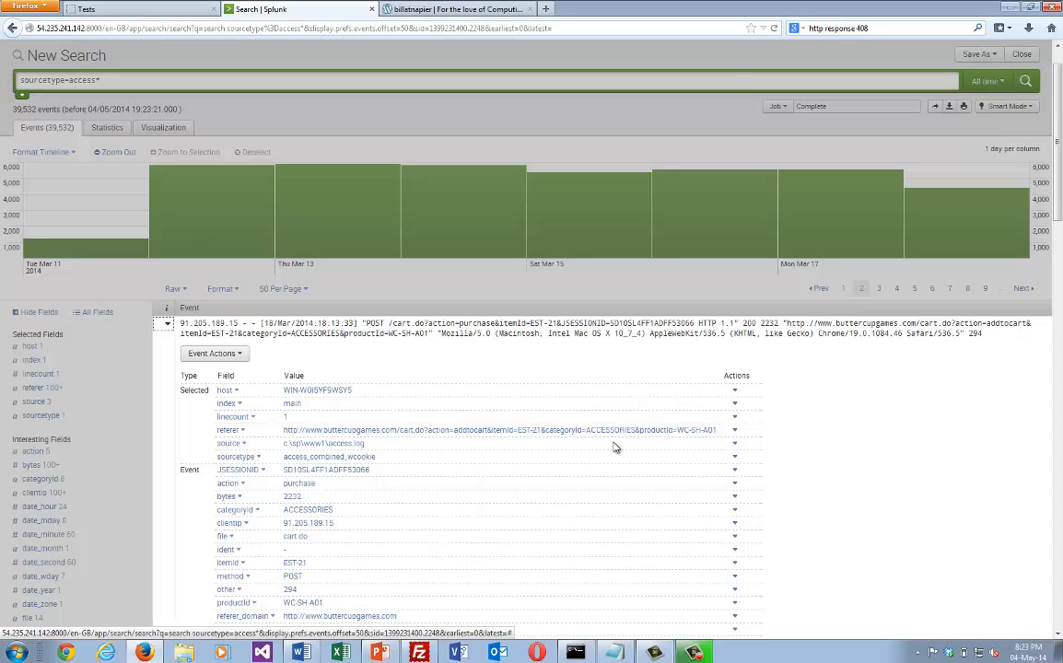
pyautogui.moveTo(1059, 214); pyautogui.dragTo(1061, 243)
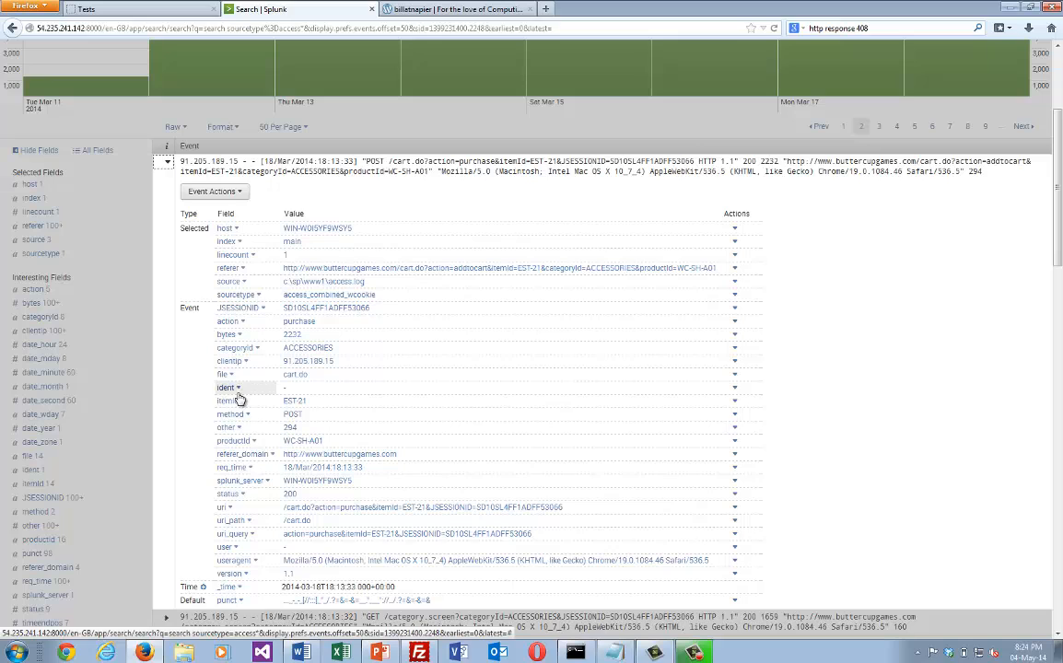
pyautogui.click(230, 361)
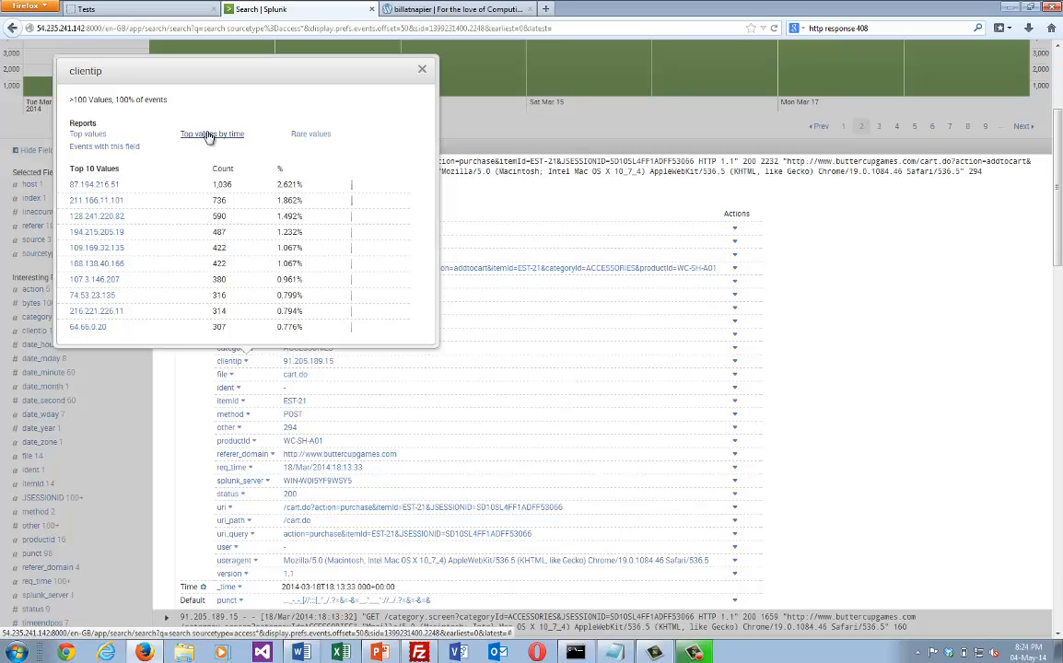
pyautogui.click(422, 69)
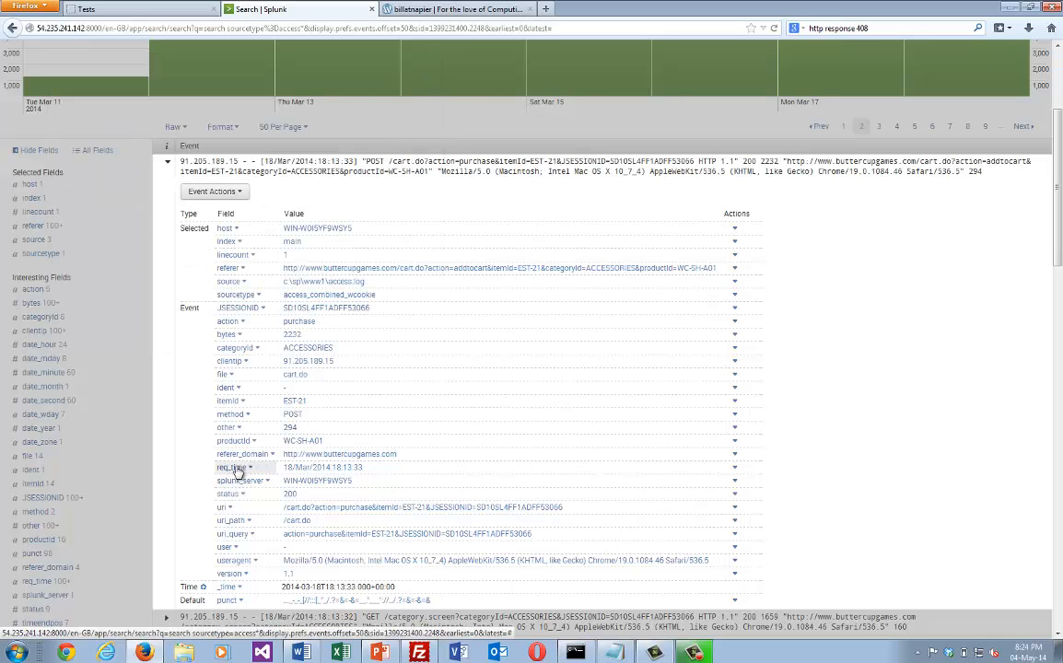
# View the value breakdowns of the expanded event's status and method fields, closing each summary again.
pyautogui.click(227, 494)
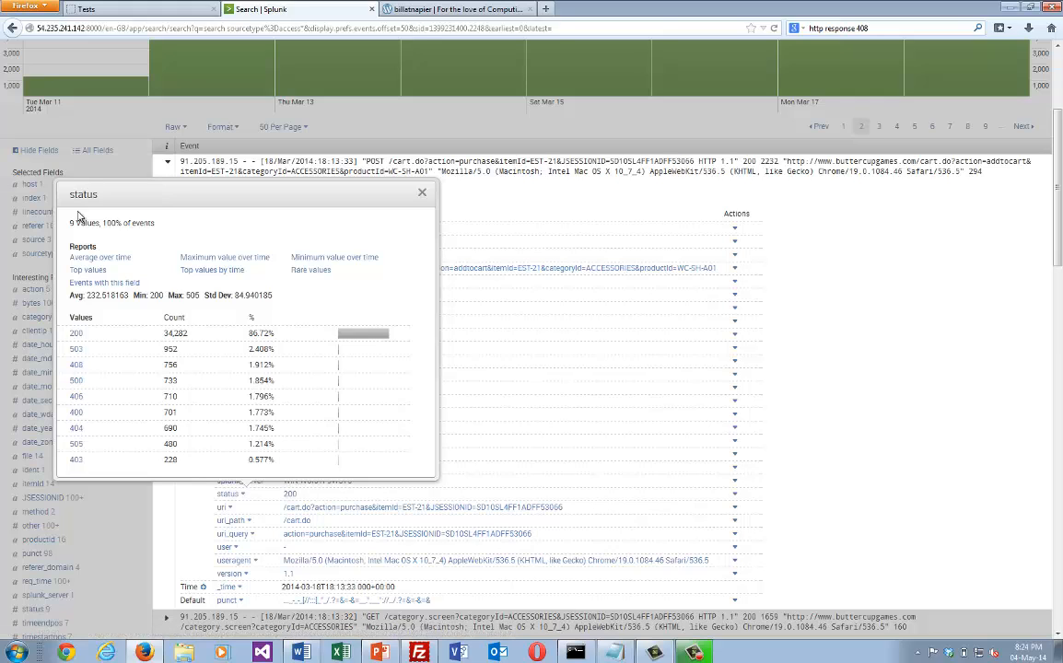
pyautogui.click(424, 195)
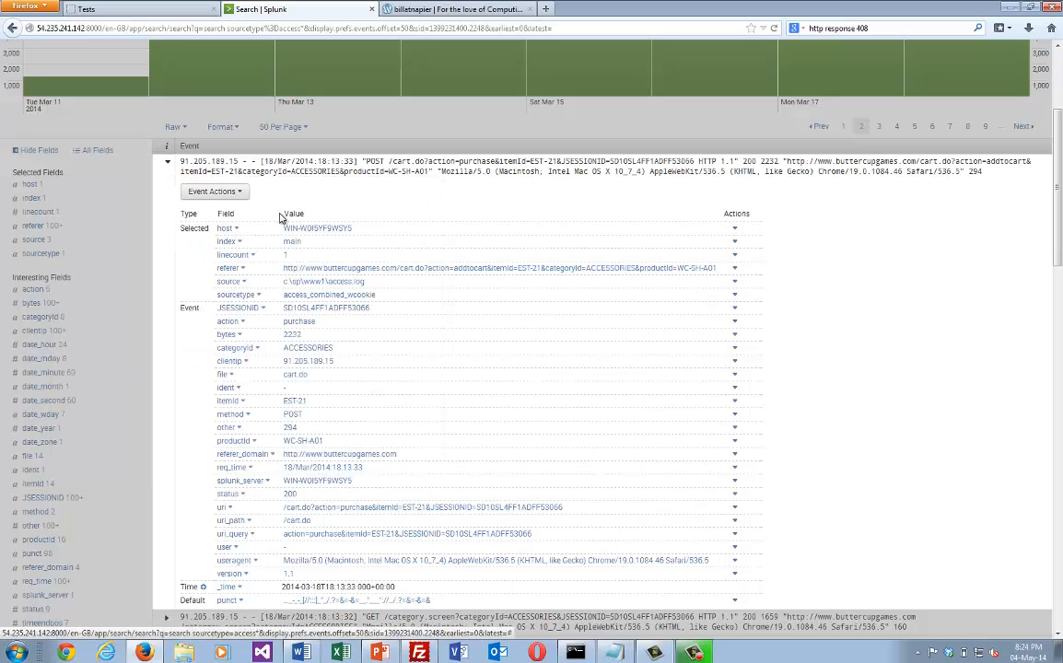
pyautogui.click(245, 414)
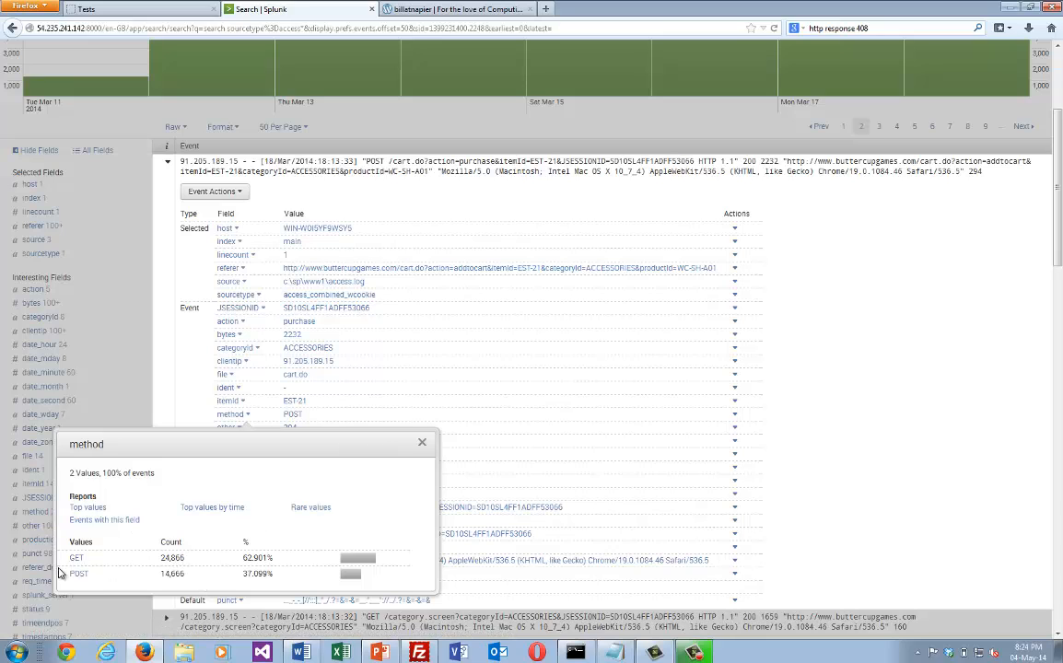
pyautogui.click(421, 445)
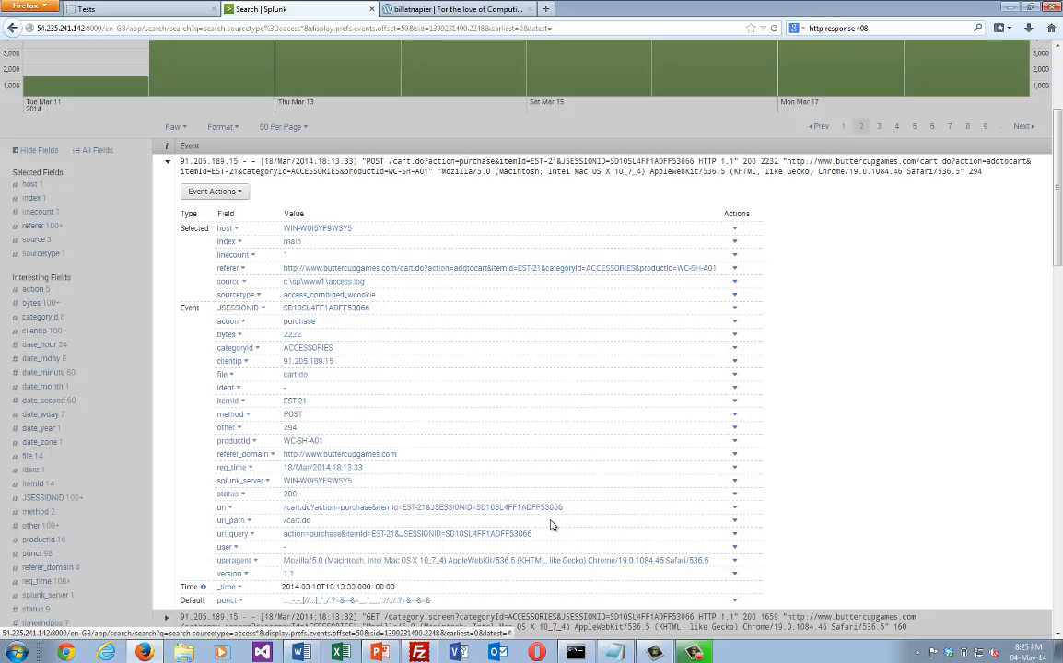
# Switch to the WordPress blog post and read its Web Server Logs section through to the GET transactions figure.
pyautogui.click(450, 9)
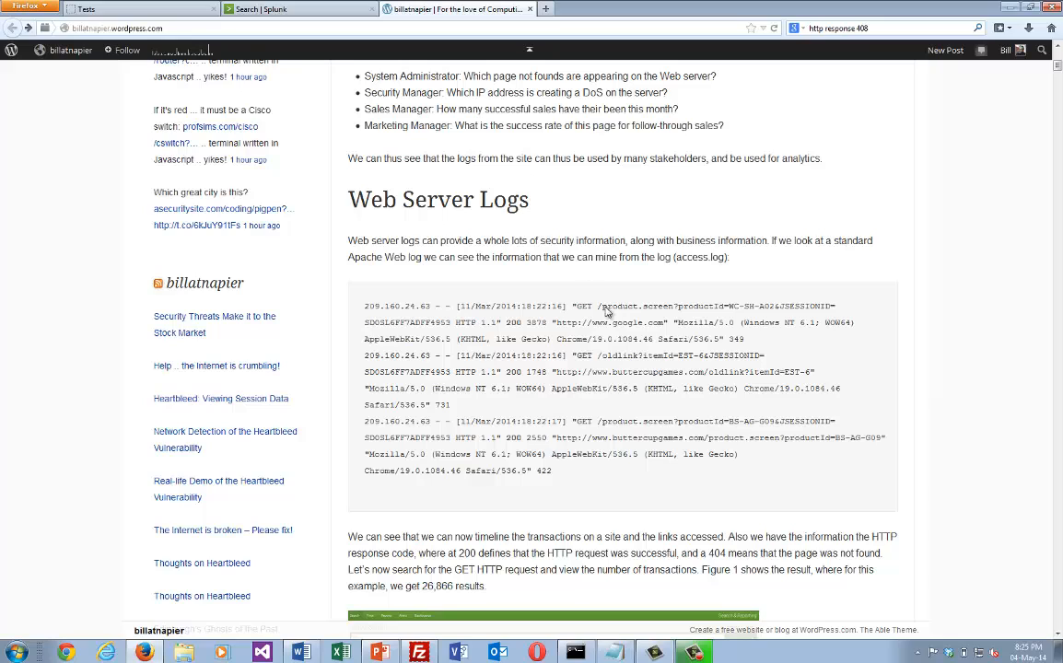
pyautogui.scroll(-1, 614, 308)
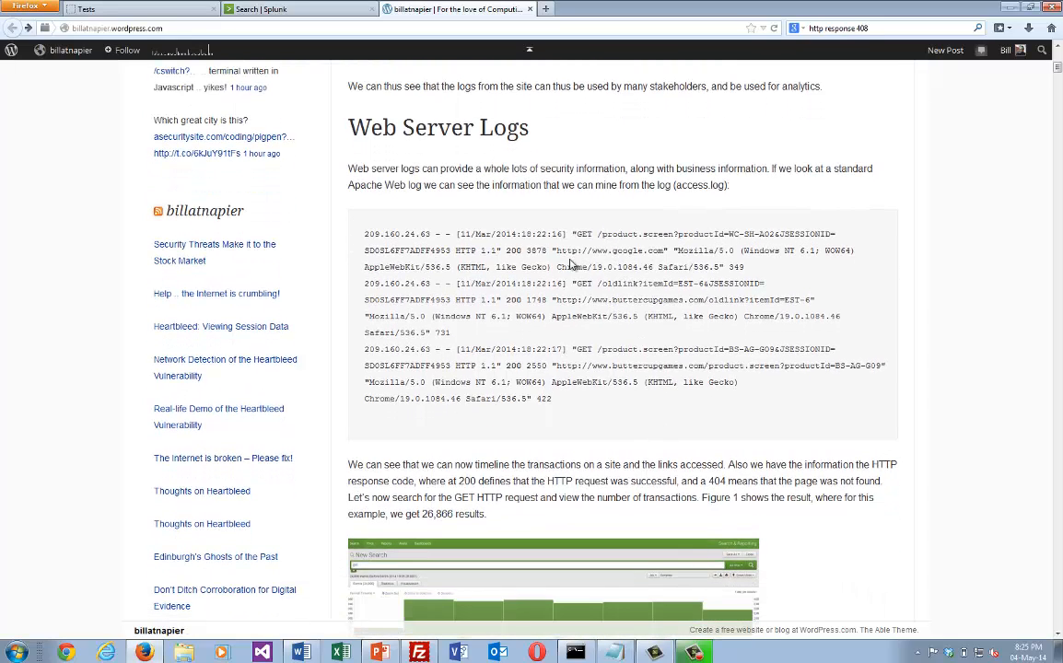
pyautogui.scroll(-2, 575, 339)
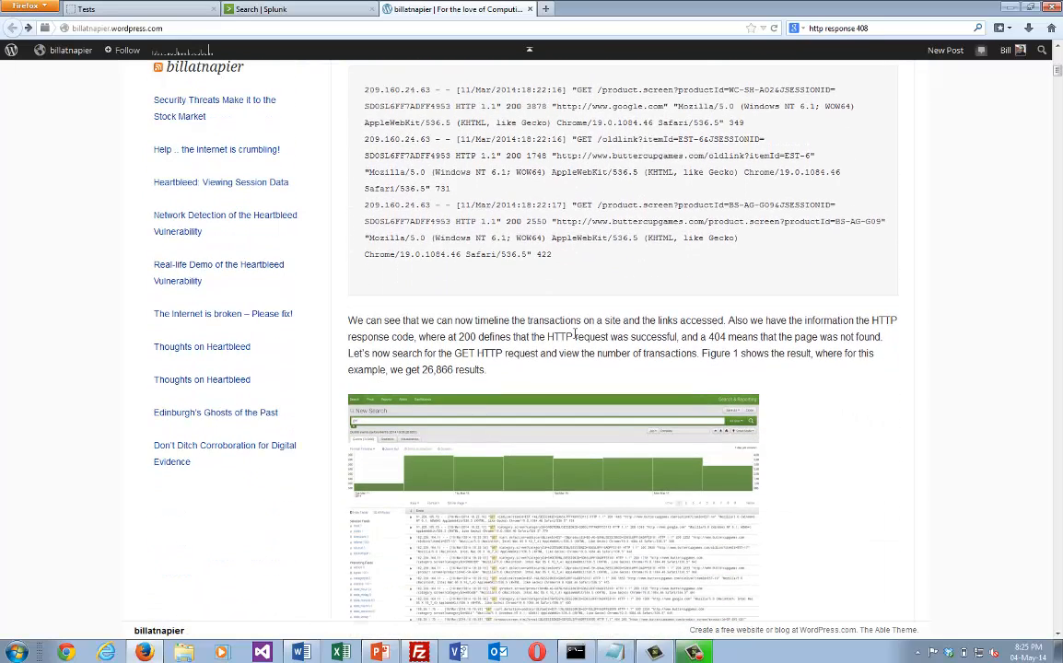
pyautogui.scroll(2, 575, 336)
pyautogui.scroll(-2, 576, 335)
pyautogui.scroll(-2, 576, 335)
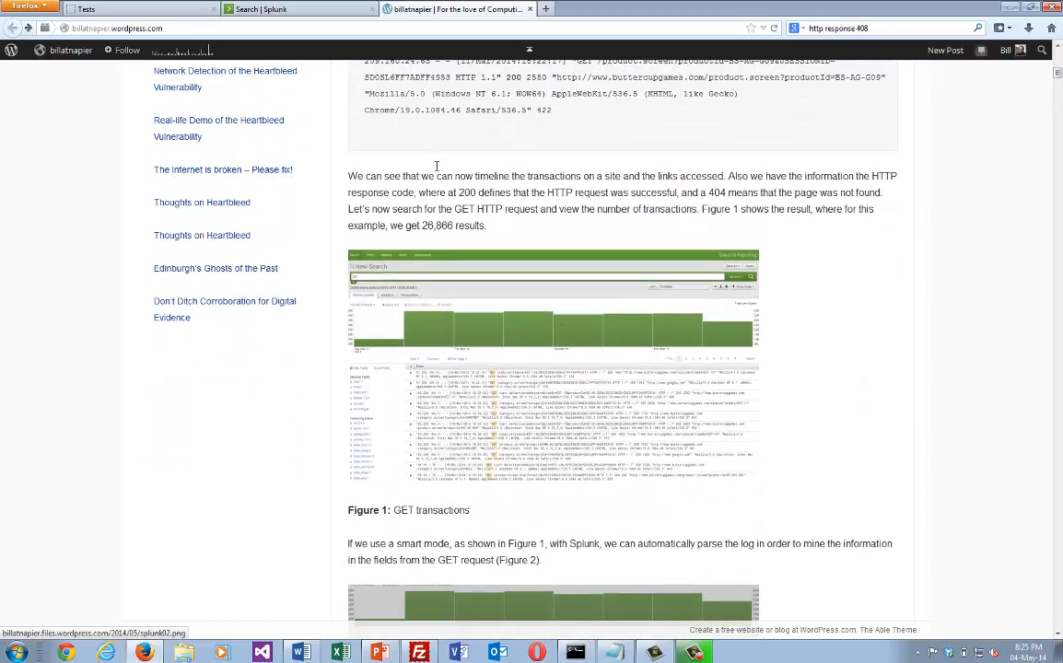
# Return to Splunk and replace the access log search with a search for GET.
pyautogui.click(313, 8)
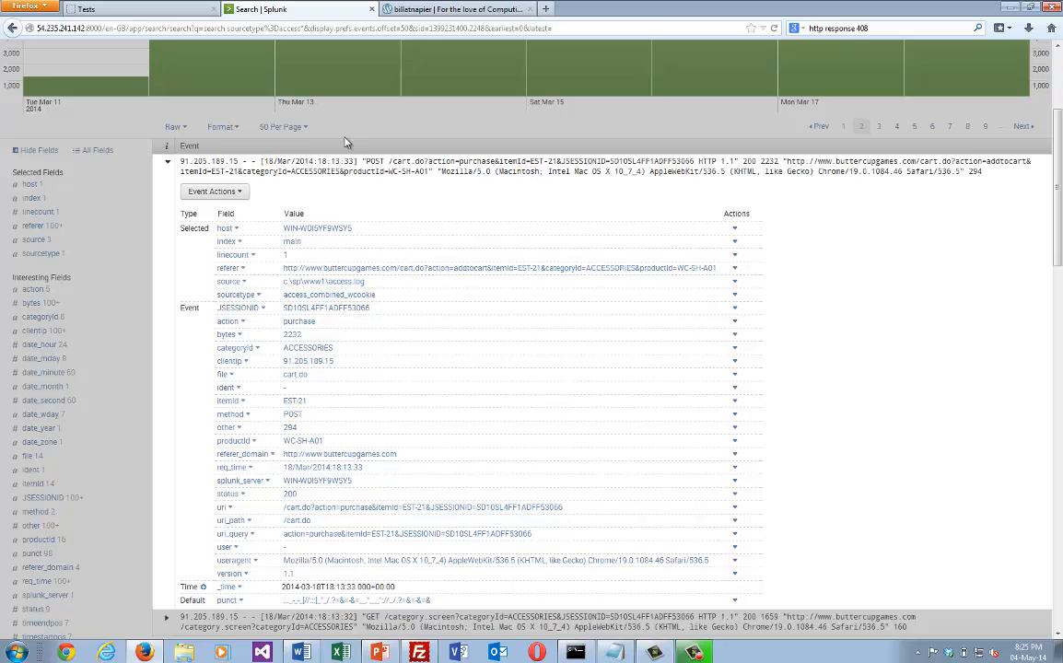
pyautogui.scroll(3, 1053, 182)
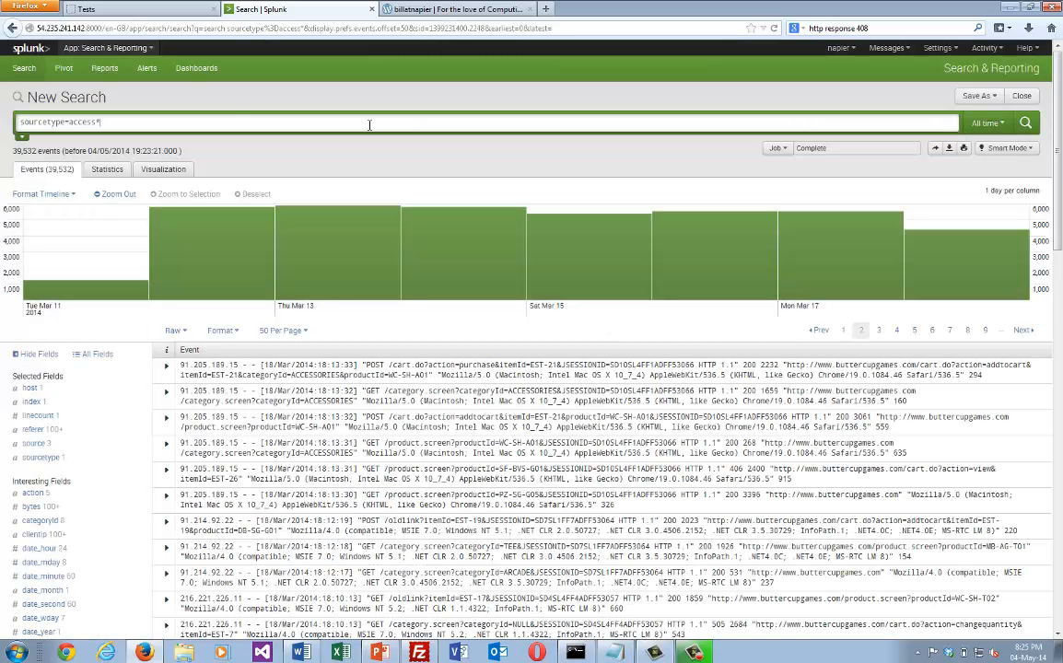
pyautogui.moveTo(370, 126); pyautogui.dragTo(2, 129)
pyautogui.write('GET')
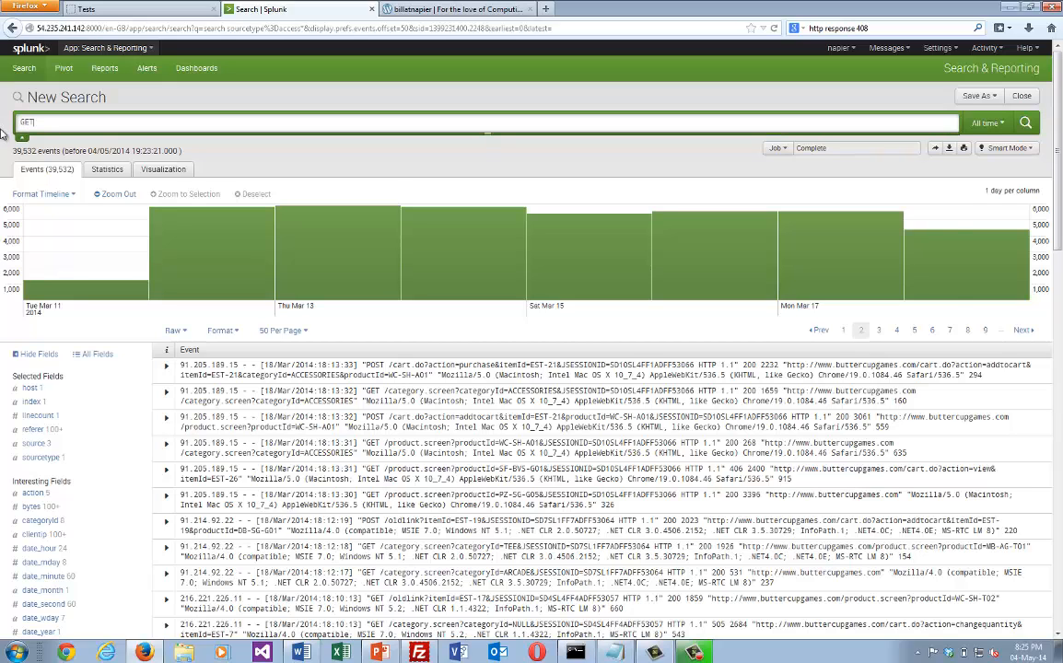
pyautogui.press('Return')
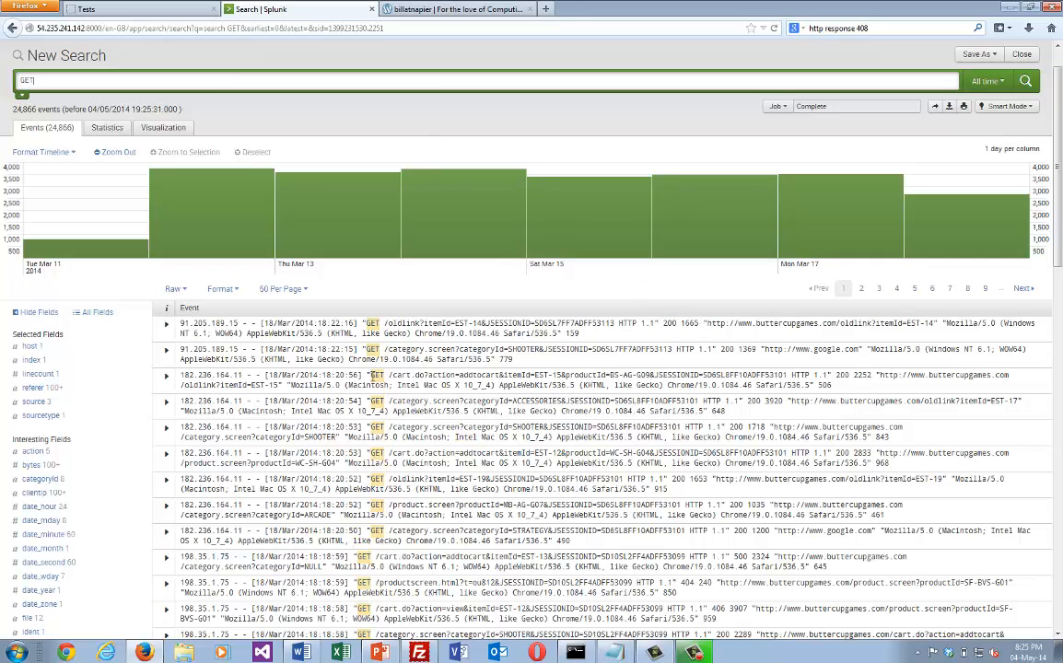
# Switch to the blog post and read the part on parsing a log entry's fields from the GET request.
pyautogui.click(426, 11)
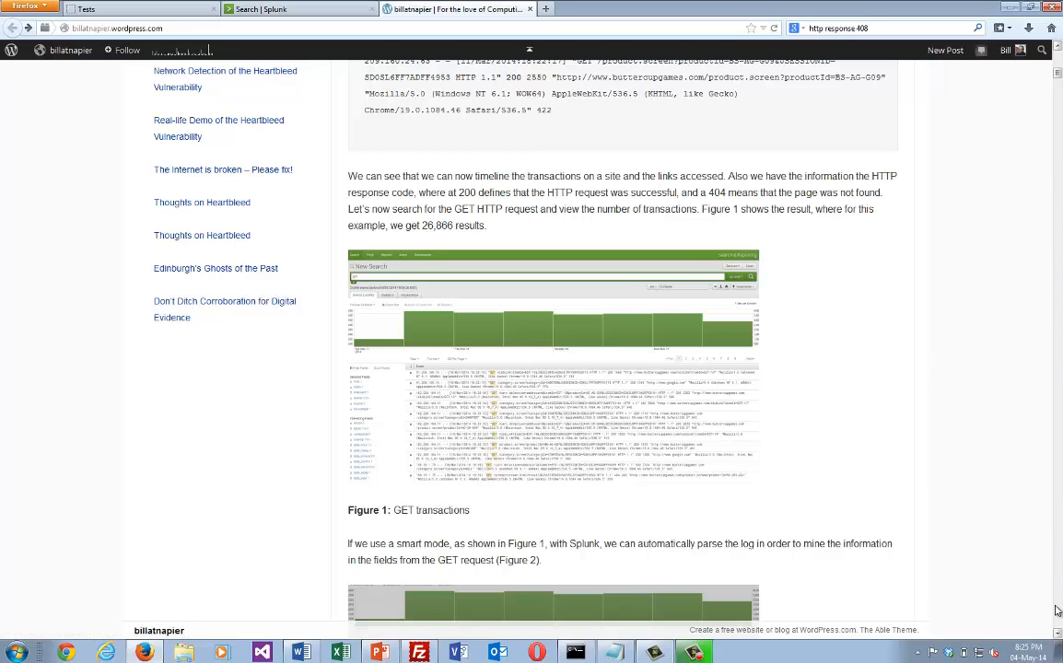
pyautogui.scroll(-3, 1057, 635)
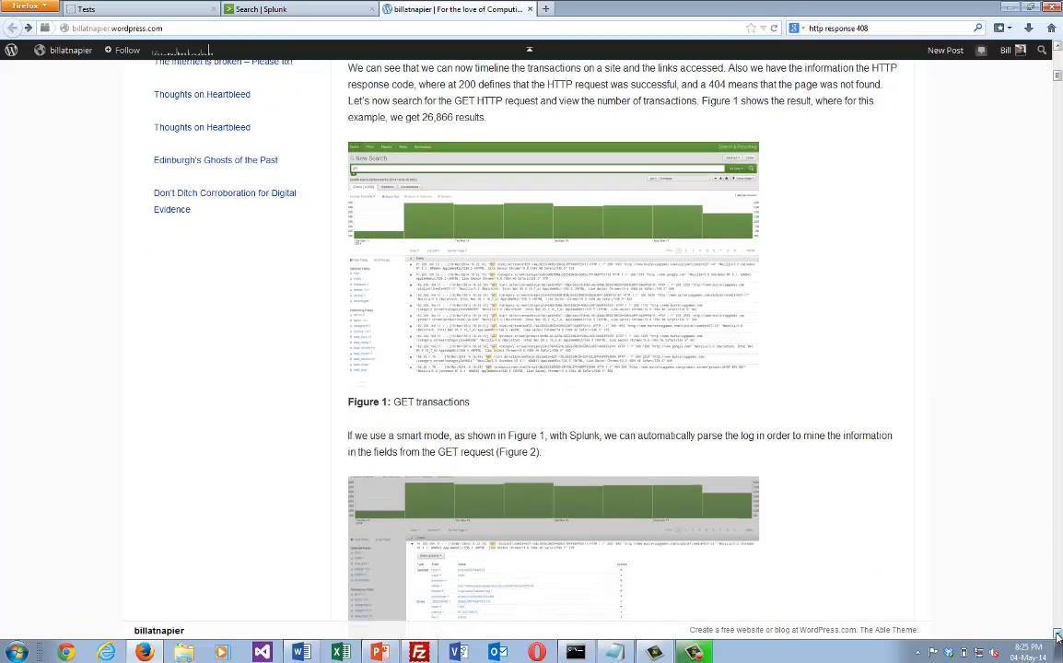
pyautogui.scroll(-3, 1058, 636)
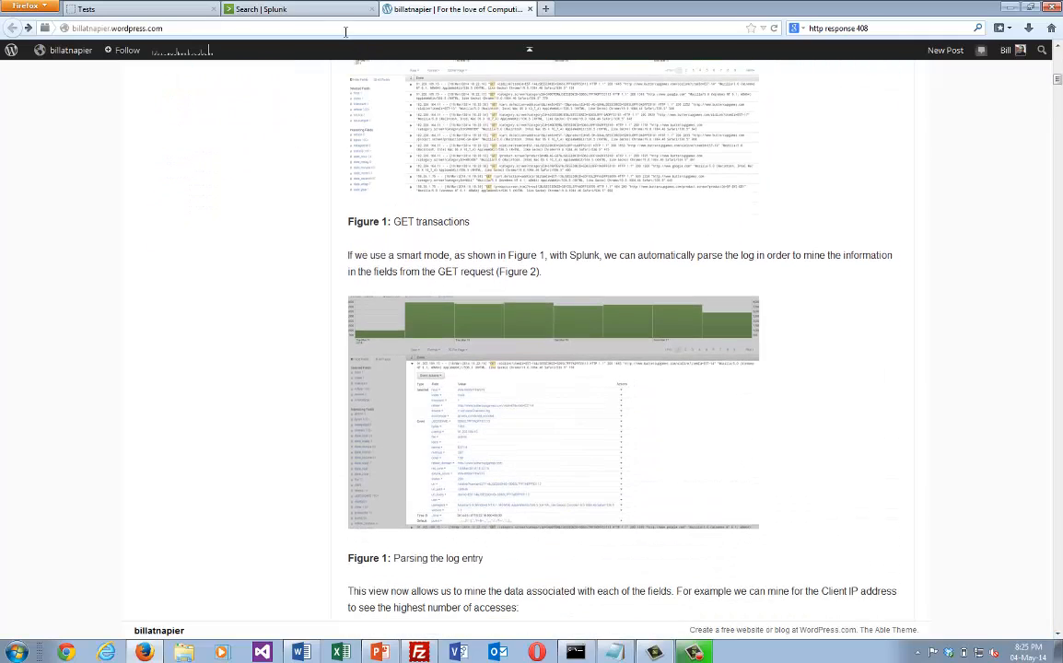
# Return to Splunk, expand the first GET event and view the referer_domain field's value breakdown, closing the summary again.
pyautogui.click(289, 11)
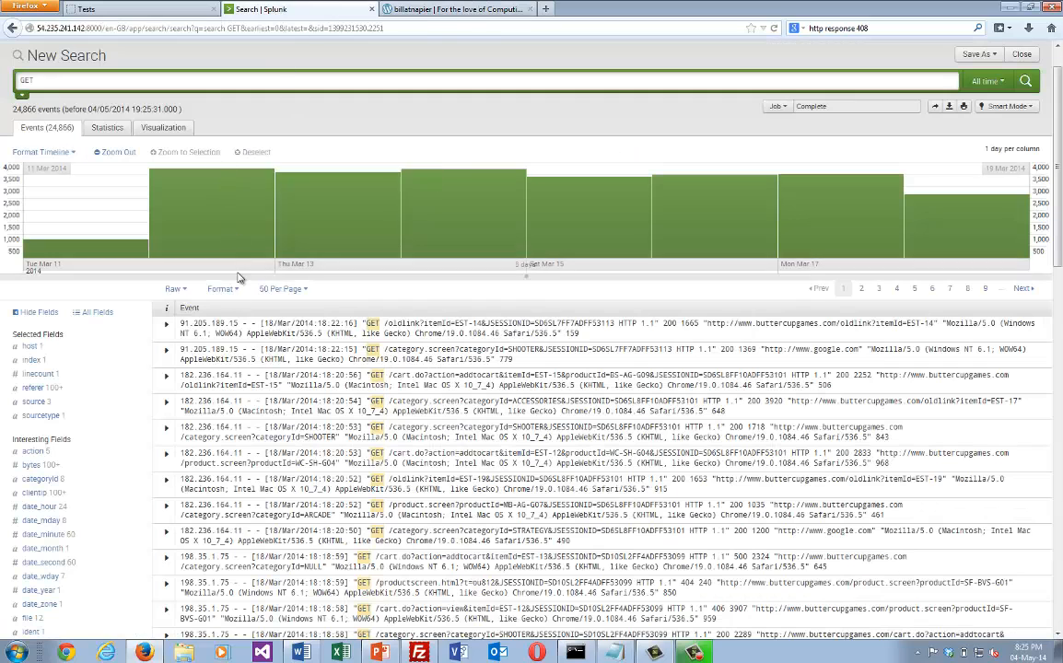
pyautogui.click(167, 325)
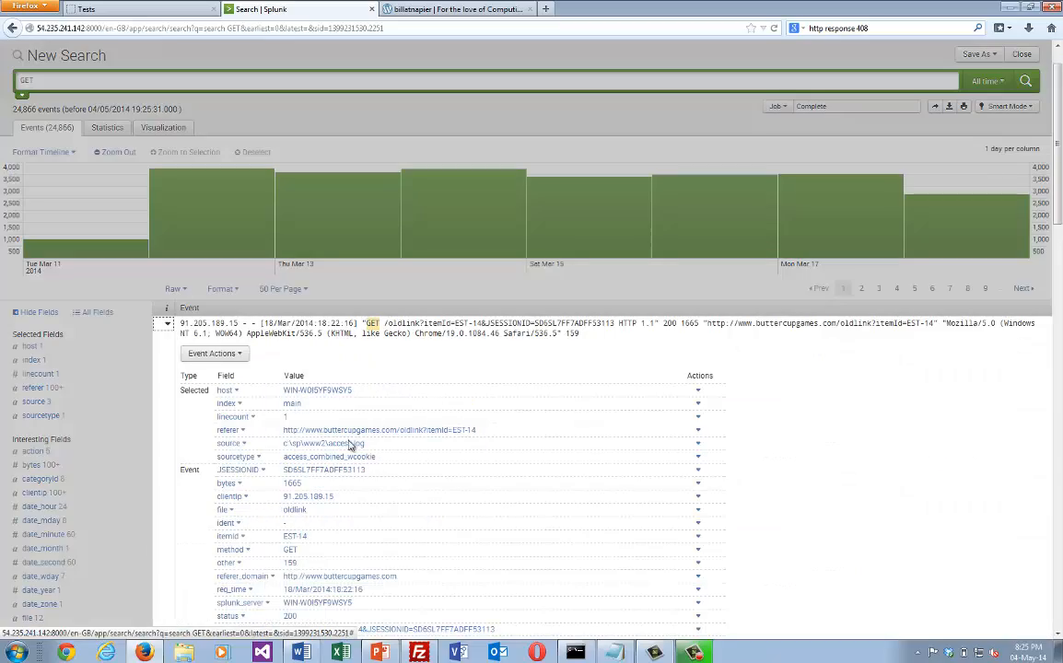
pyautogui.moveTo(1059, 165); pyautogui.dragTo(1059, 236)
pyautogui.scroll(2, 1059, 236)
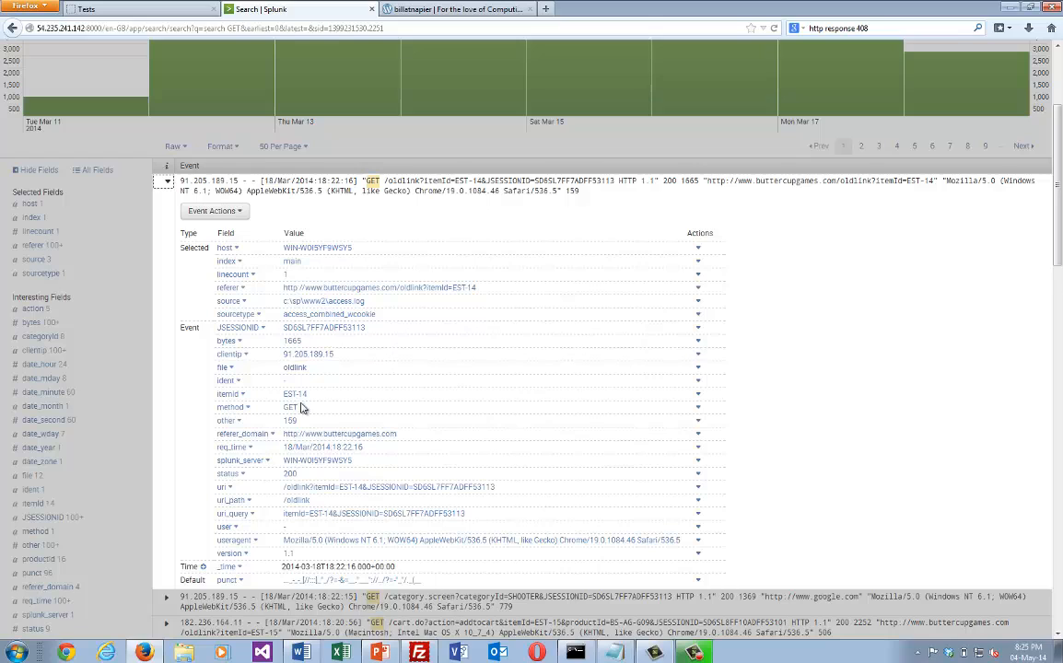
pyautogui.click(242, 435)
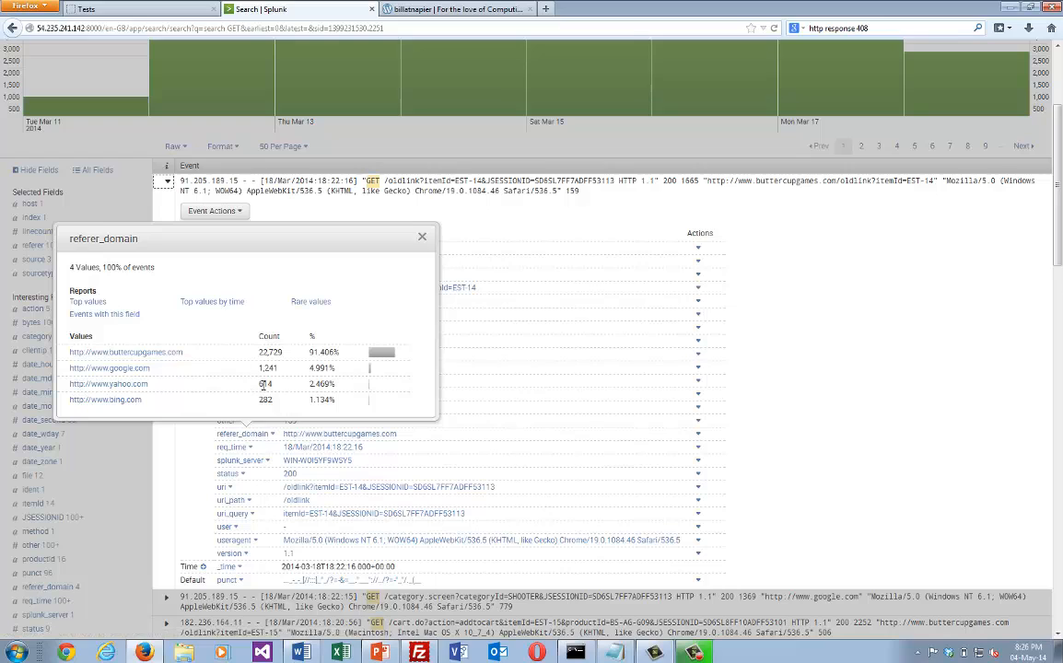
pyautogui.click(422, 239)
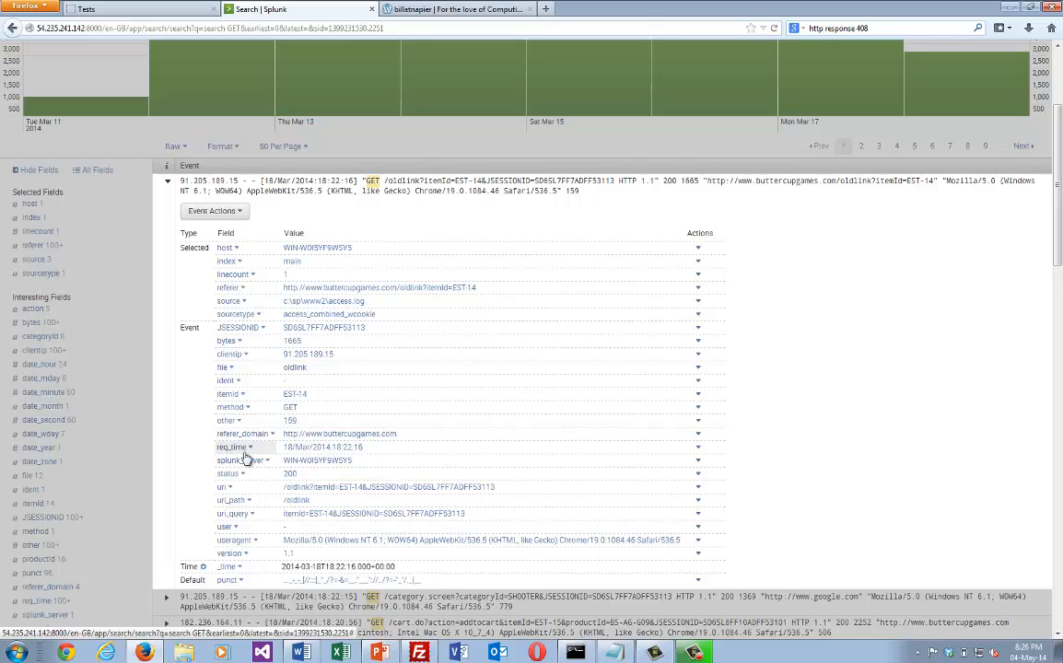
# View the expanded event's clientip top 10 values, compare them with the blog's table, and close the summary.
pyautogui.click(230, 354)
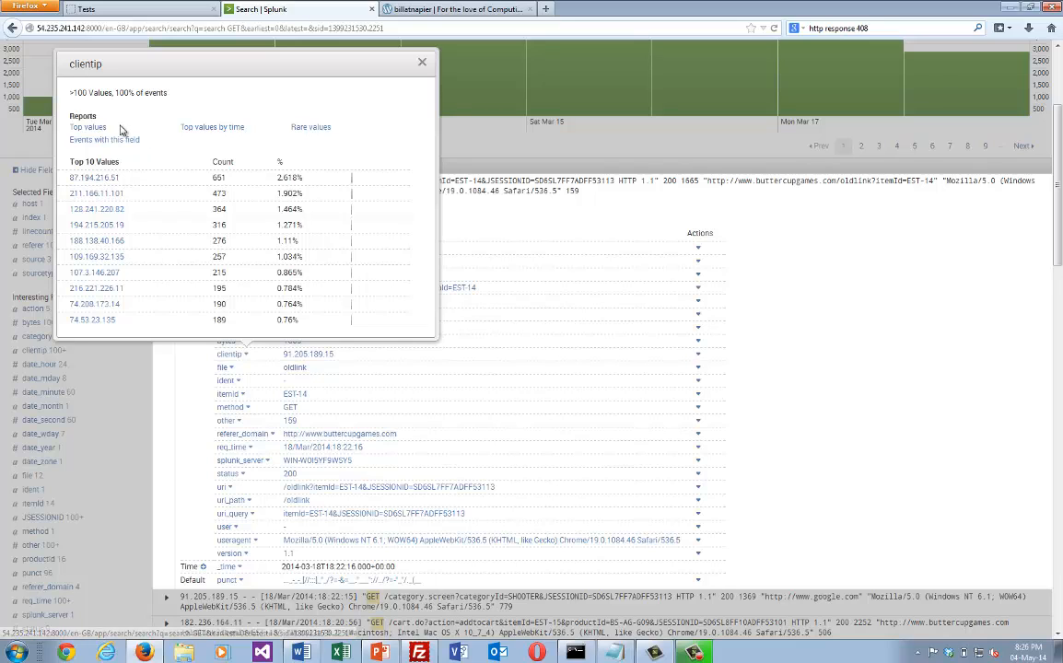
pyautogui.click(458, 10)
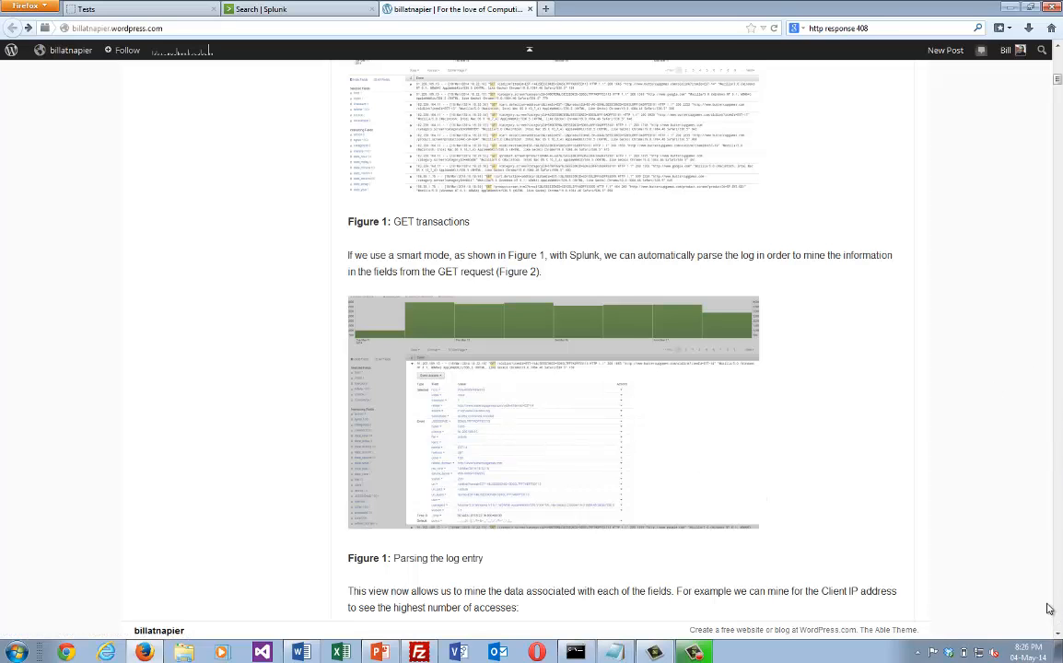
pyautogui.scroll(-5, 1057, 635)
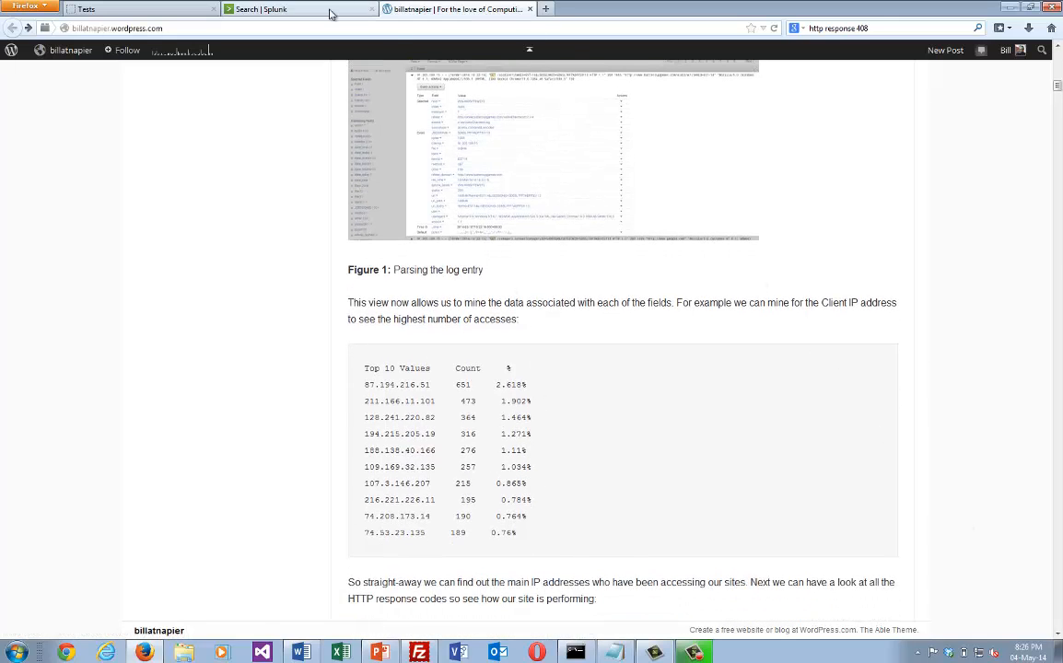
pyautogui.click(299, 9)
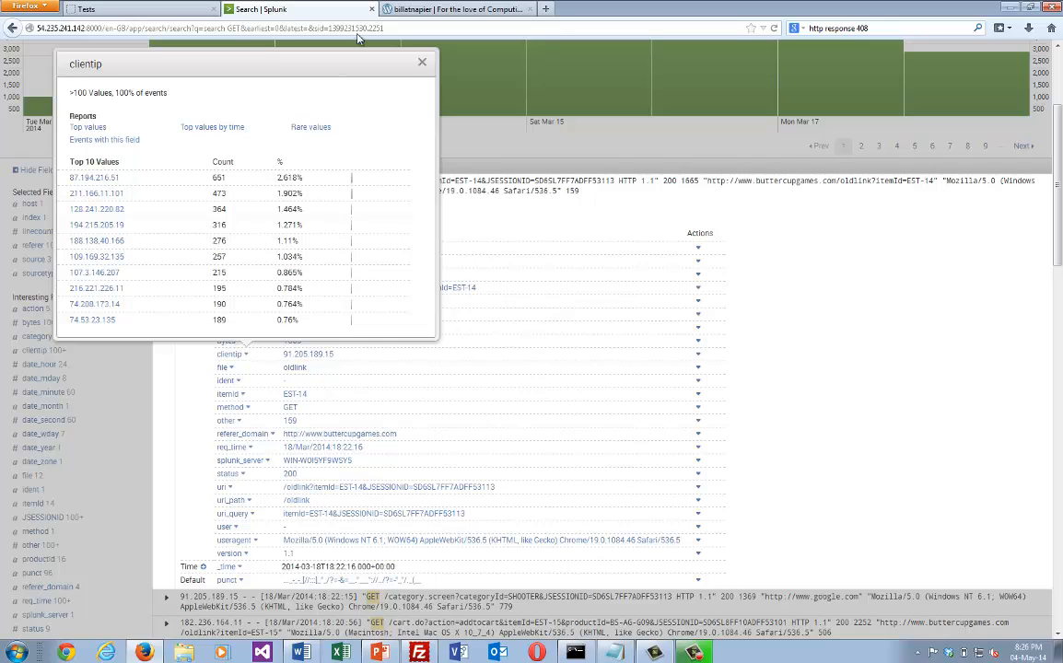
pyautogui.click(422, 60)
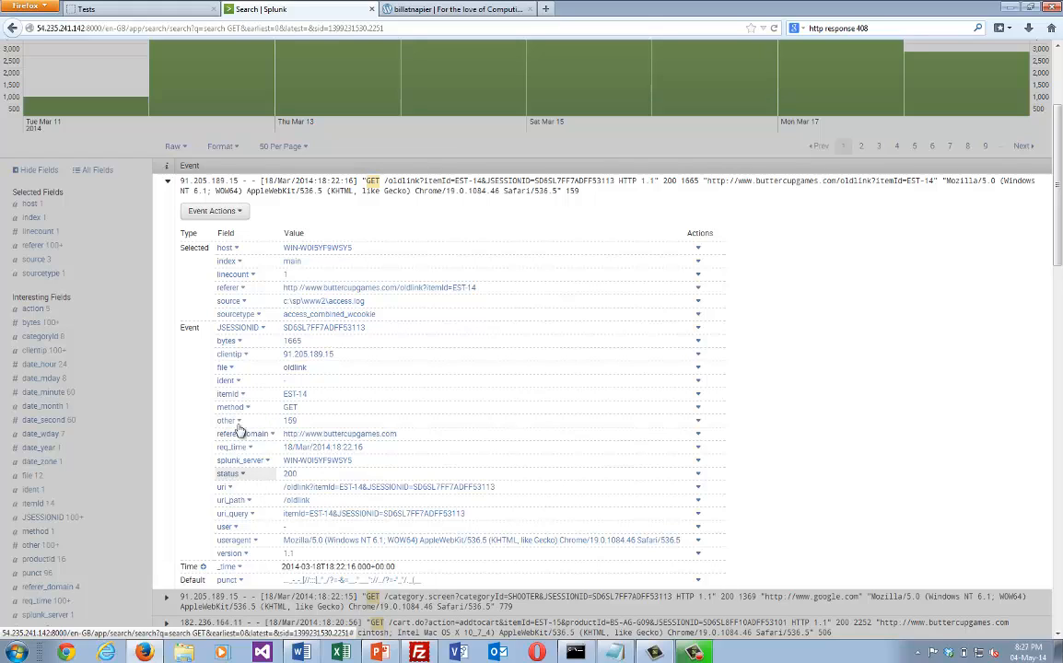
# Generate the top values report for the clientip field of the GET events and close the field summary.
pyautogui.click(230, 354)
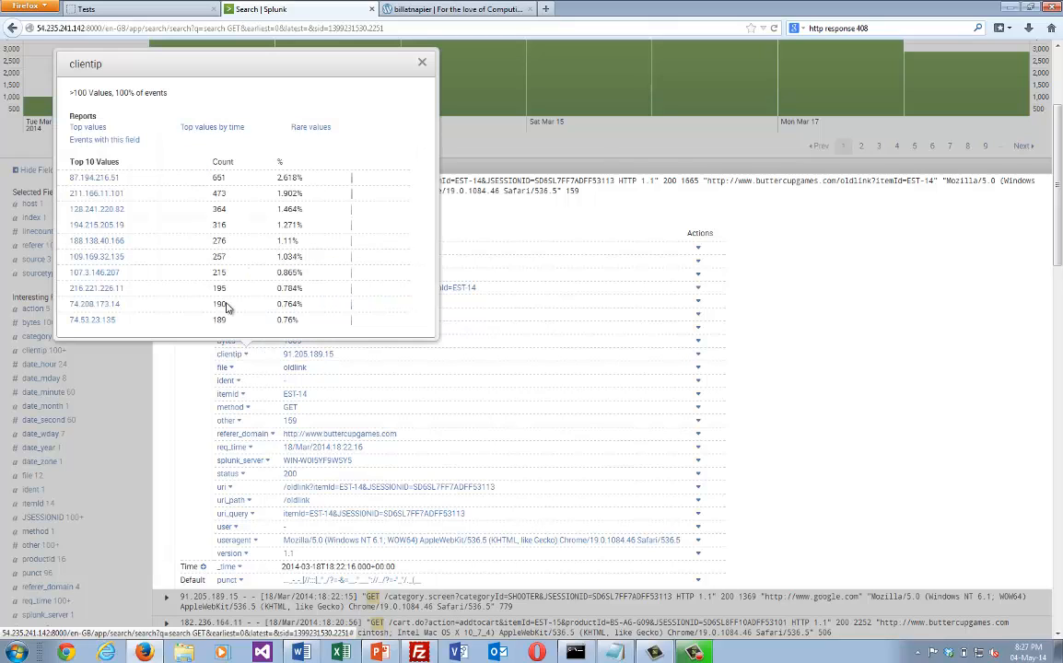
pyautogui.click(88, 127)
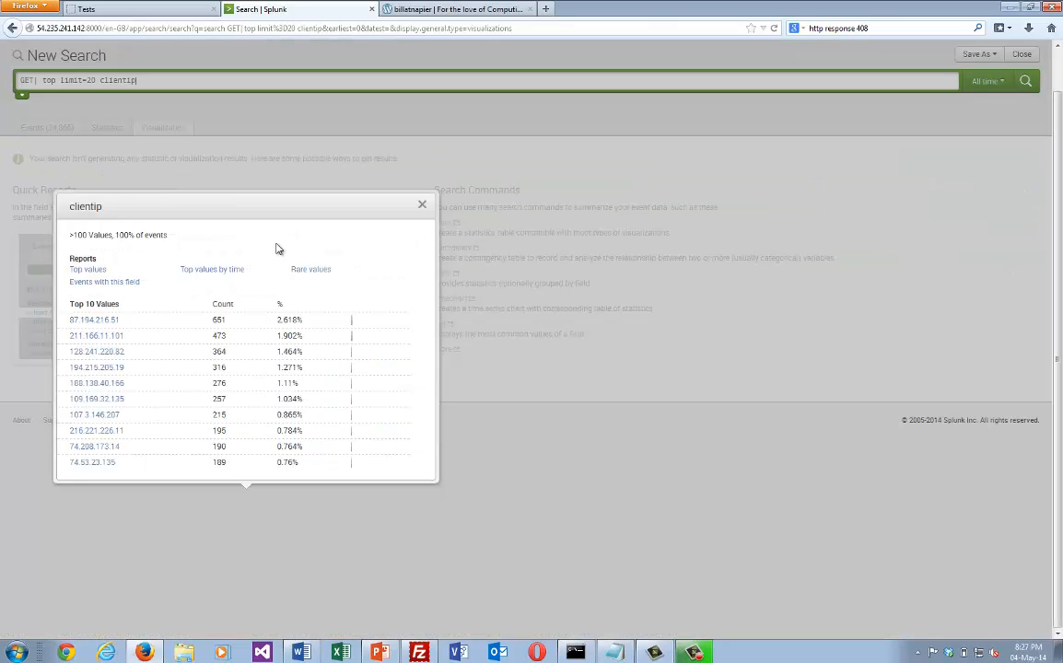
pyautogui.click(422, 205)
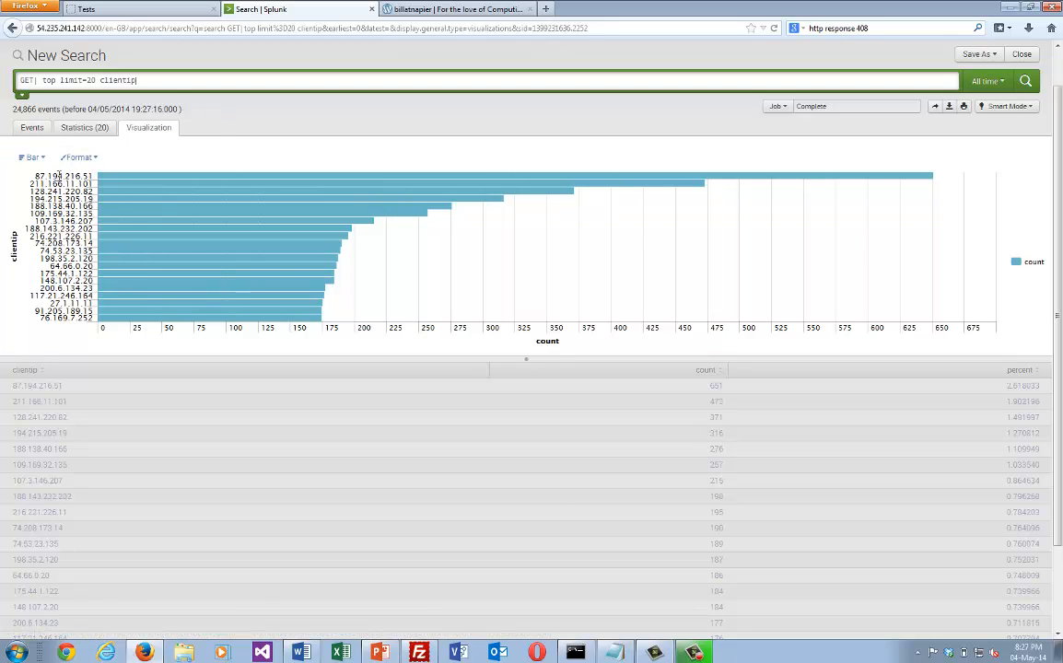
# Display the top clientip chart as a pie, as an area chart, and finally as a column chart.
pyautogui.click(44, 159)
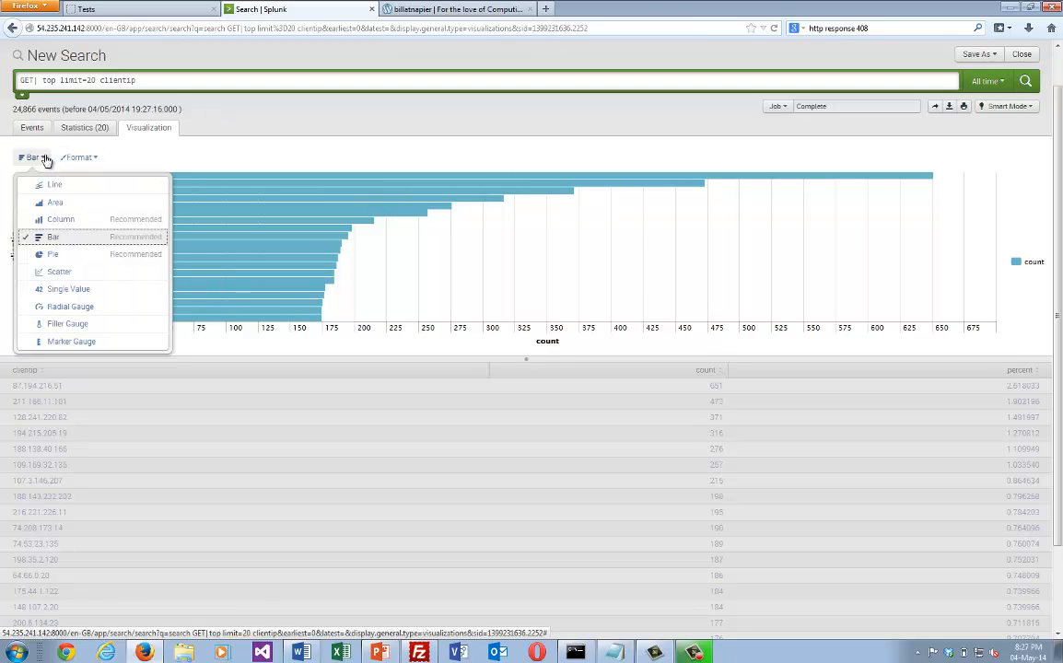
pyautogui.click(53, 254)
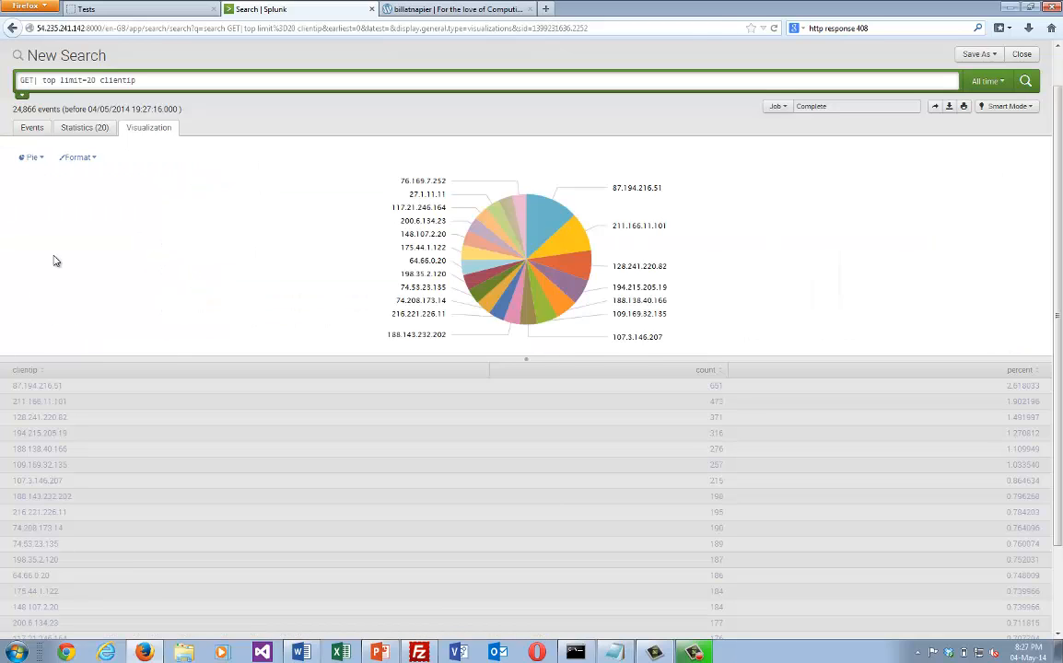
pyautogui.click(29, 157)
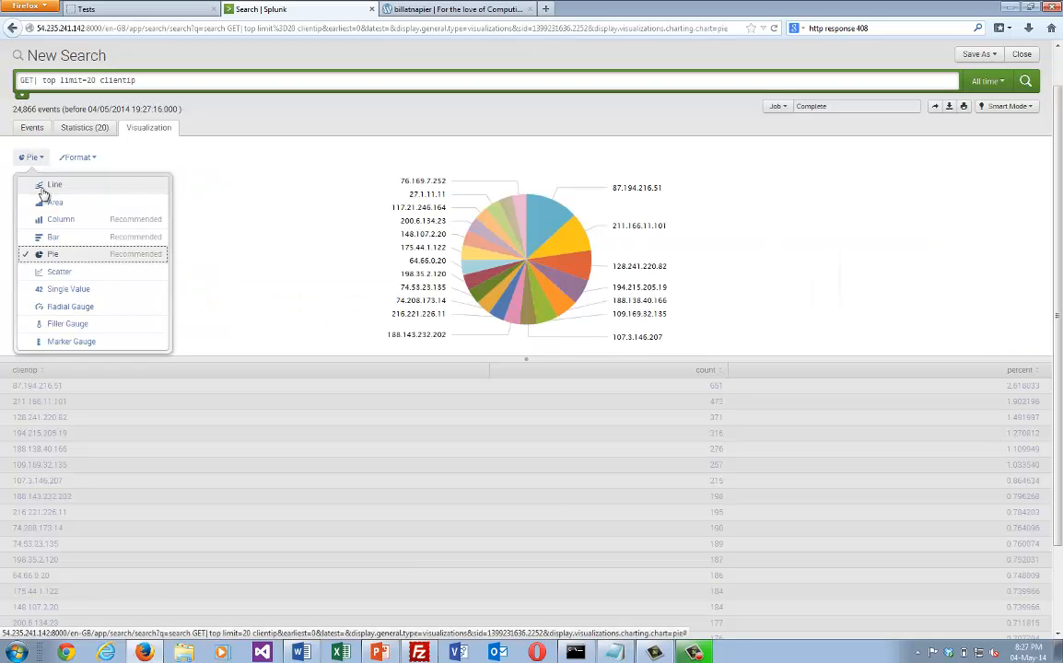
pyautogui.click(53, 202)
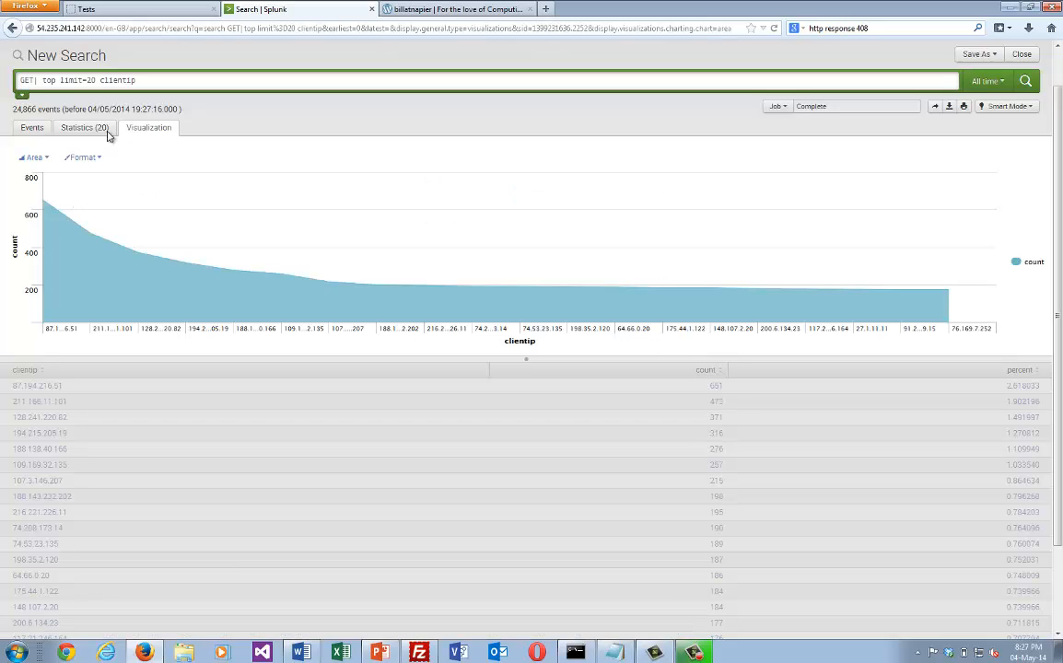
pyautogui.click(52, 161)
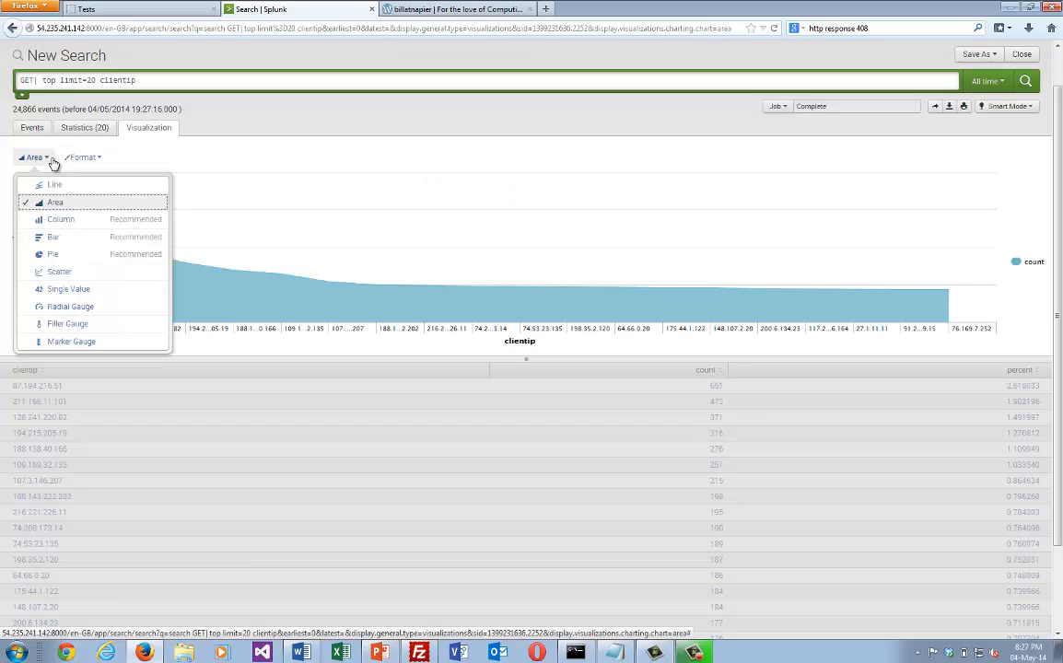
pyautogui.click(59, 222)
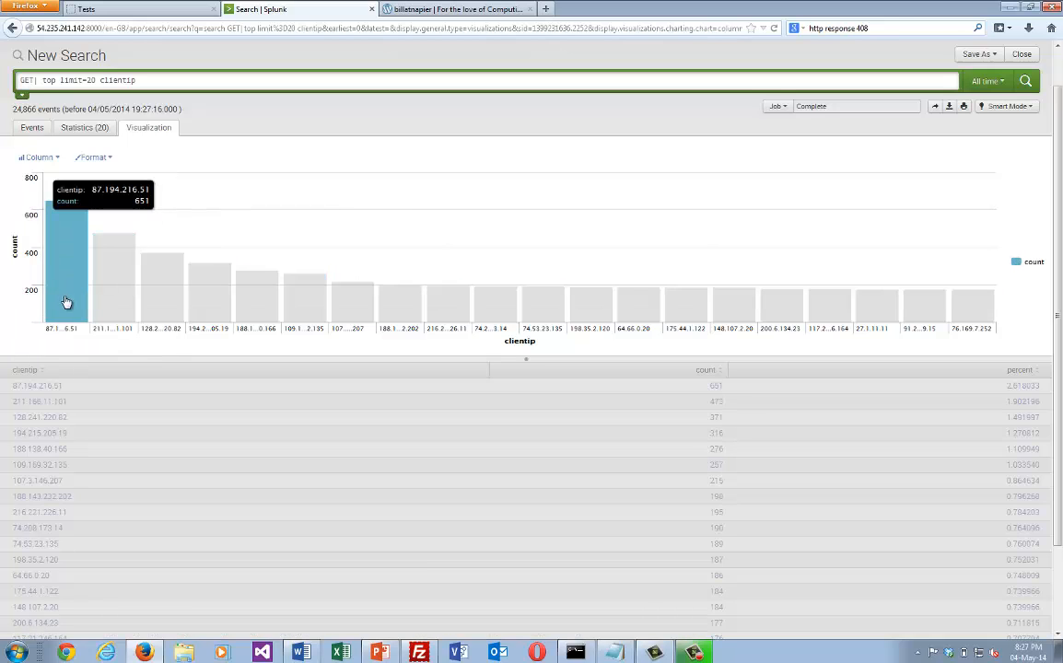
# View the clientip report as a statistics table and read the blog's section on HTTP response codes.
pyautogui.click(84, 129)
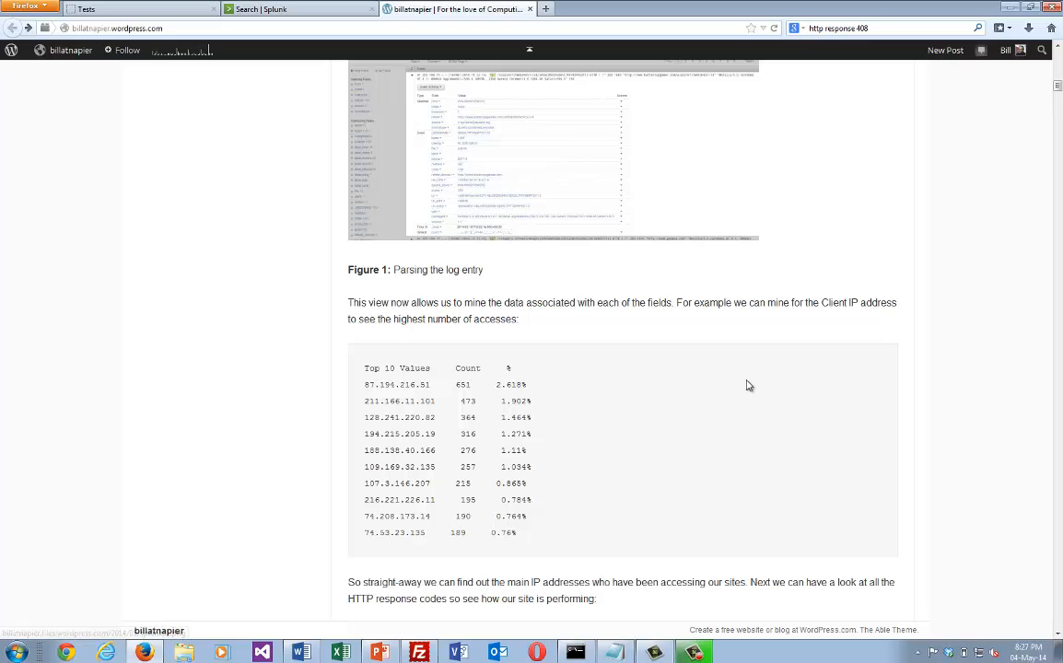
pyautogui.scroll(-3, 747, 366)
pyautogui.scroll(-5, 747, 366)
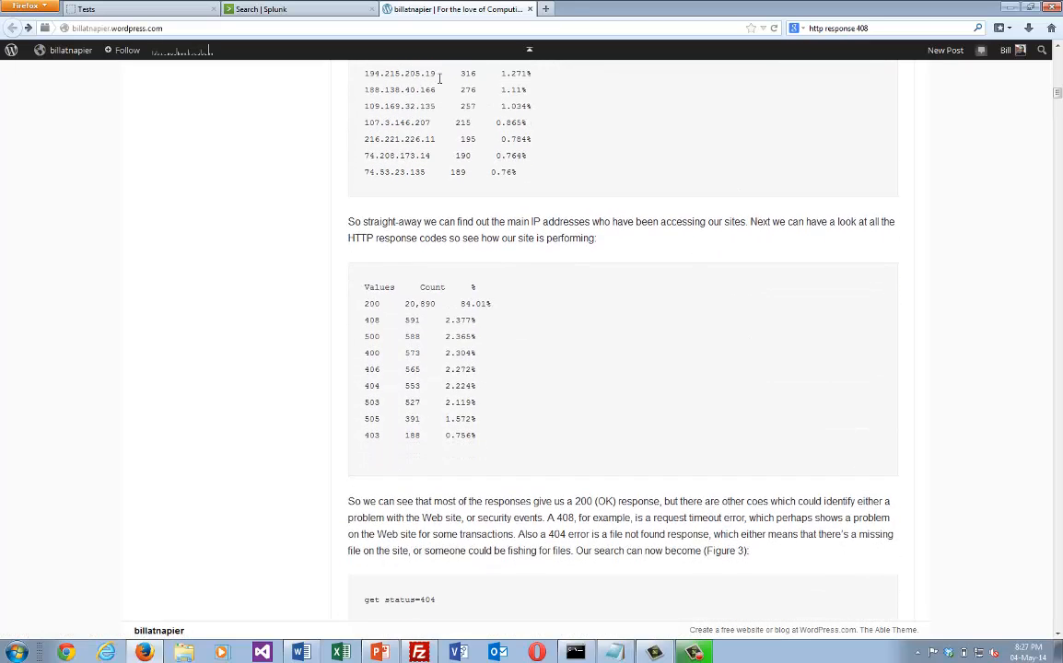
# Go back to the GET search results in Splunk and add the first event's status code 200 to the search.
pyautogui.click(293, 9)
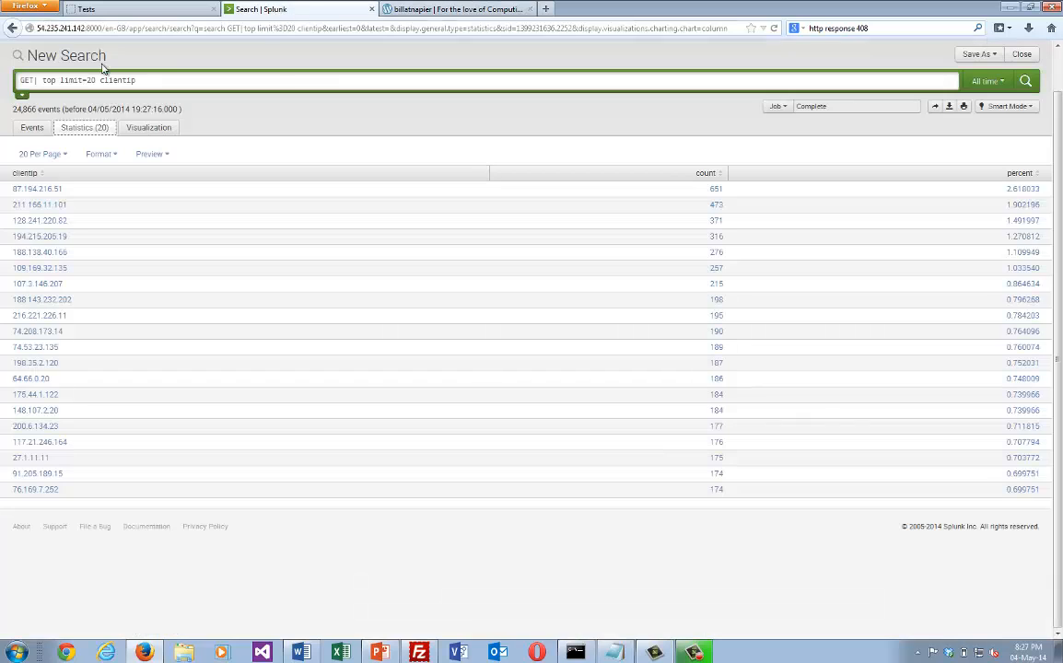
pyautogui.click(11, 30)
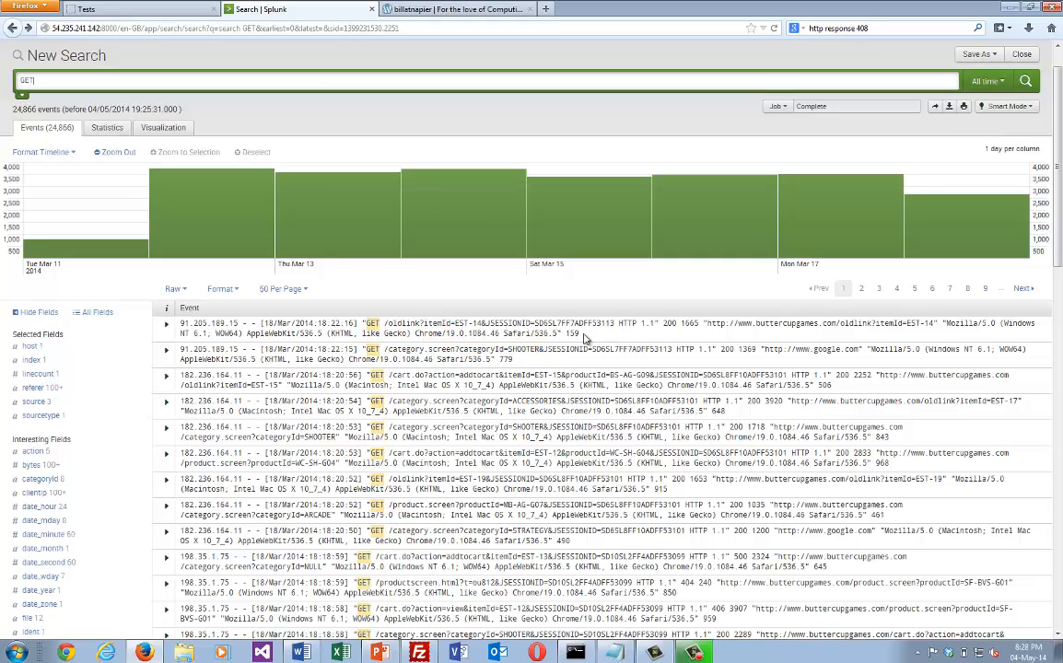
pyautogui.doubleClick(671, 324)
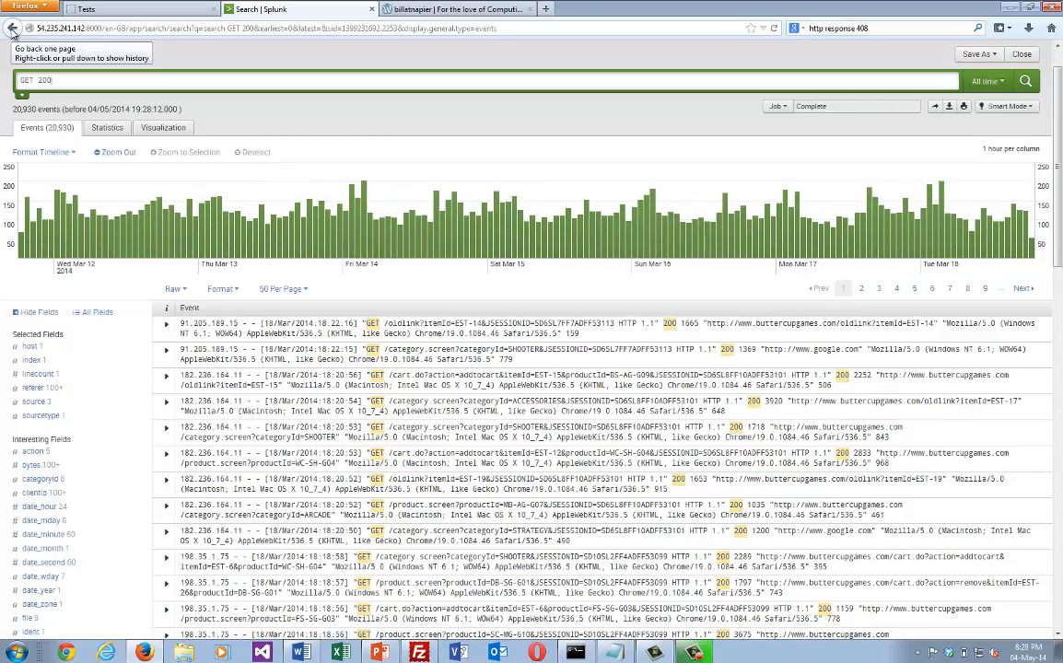
# Return to the plain GET search and generate the top values report for the status field.
pyautogui.click(13, 29)
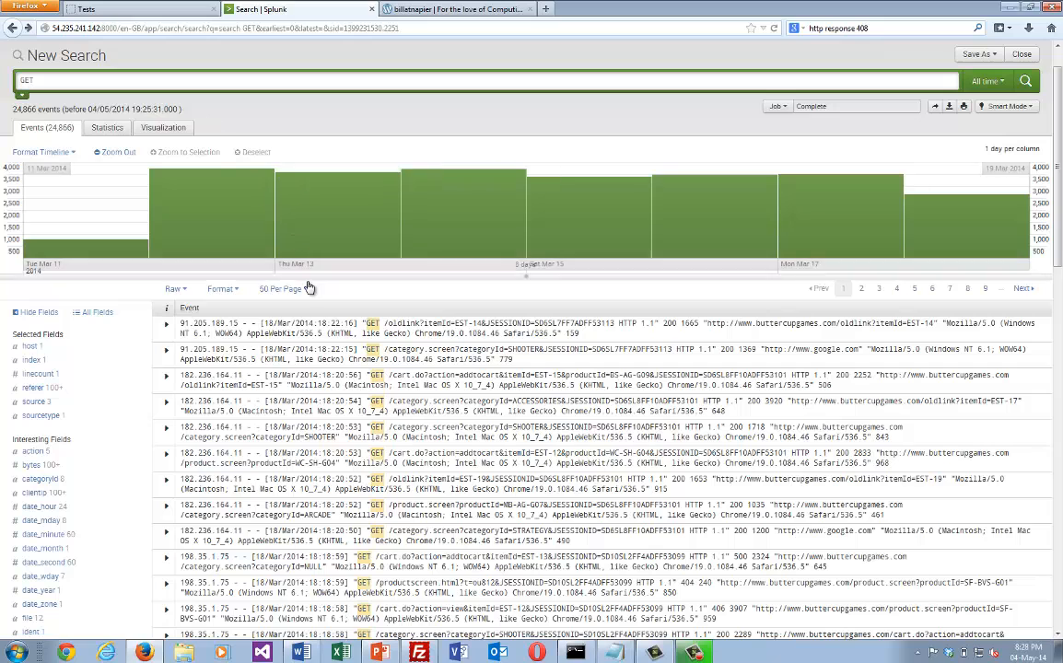
pyautogui.click(166, 326)
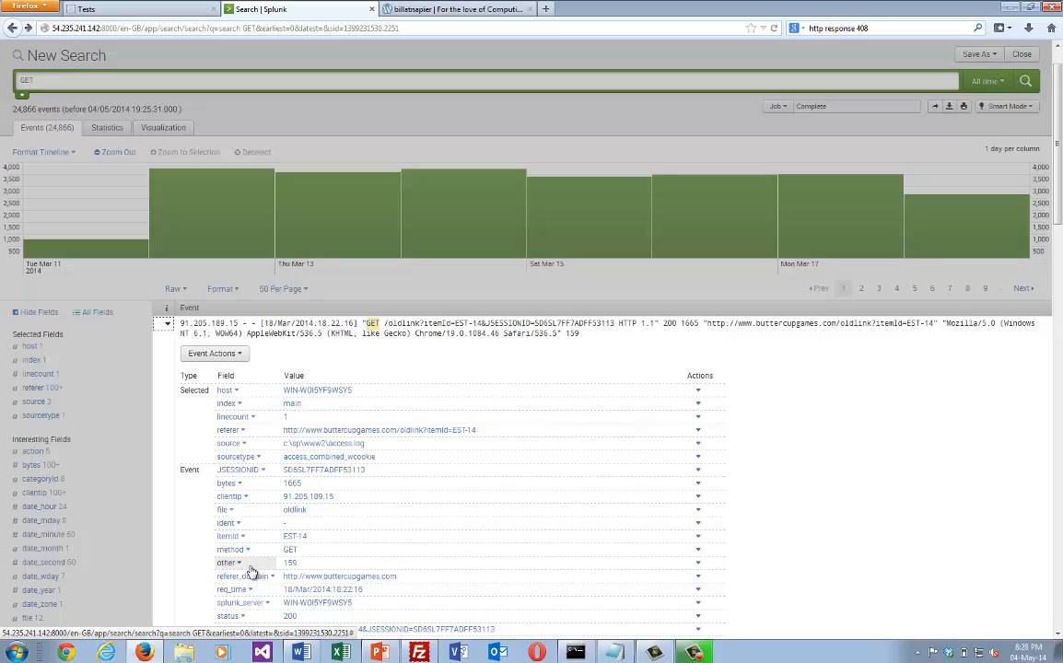
pyautogui.click(228, 615)
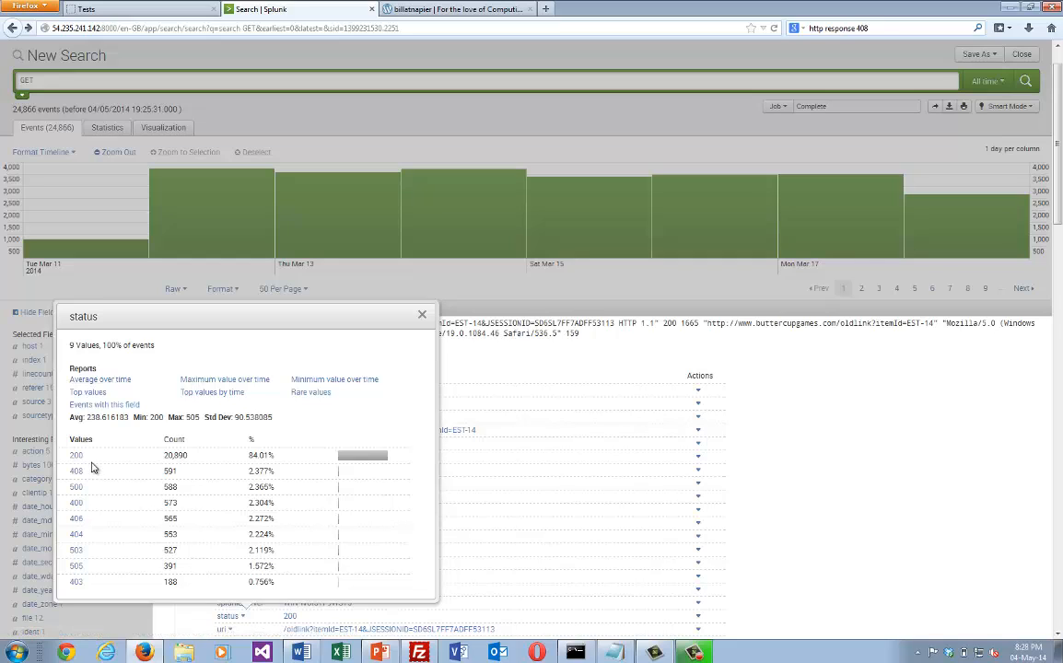
pyautogui.click(91, 395)
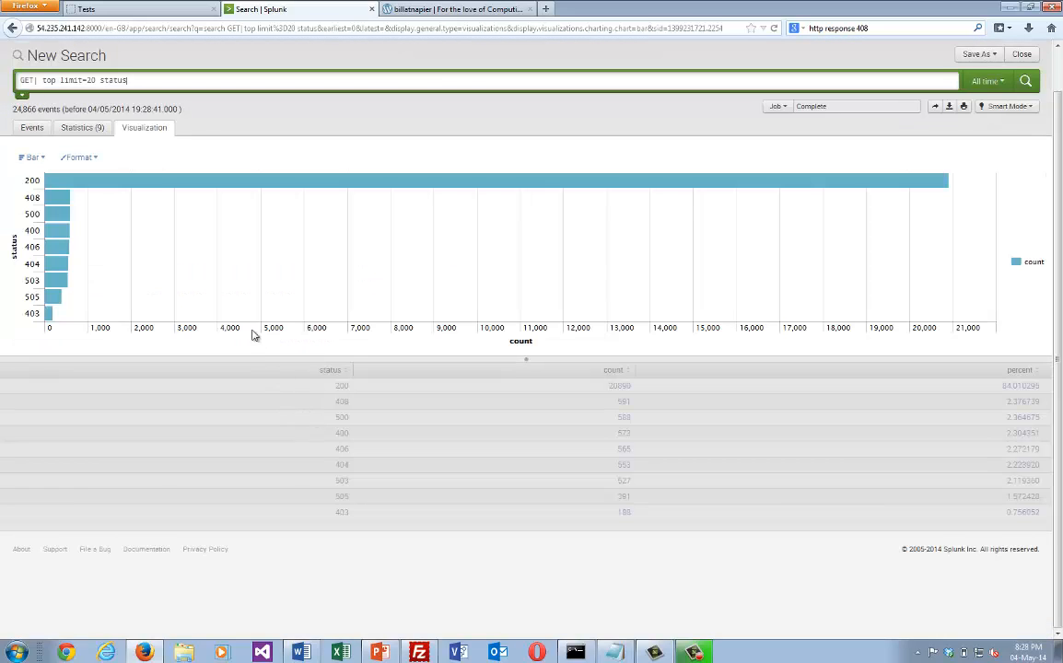
# Compare the counts of the HTTP status codes in the bar chart and the statistics table.
pyautogui.moveTo(137, 190)
pyautogui.moveTo(60, 208)
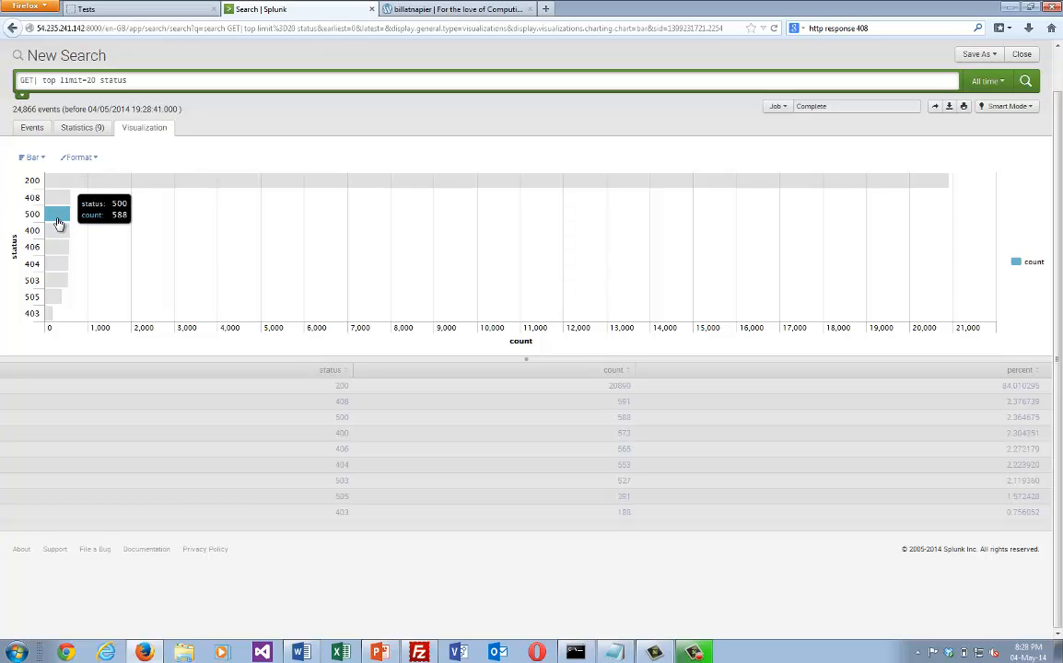
pyautogui.click(81, 130)
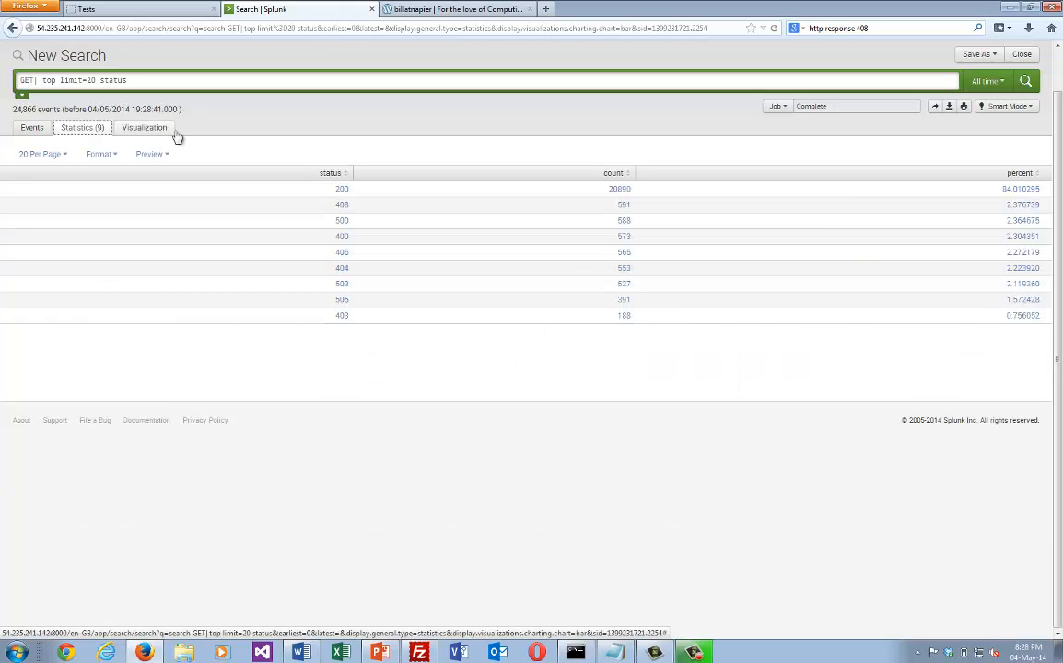
pyautogui.click(143, 128)
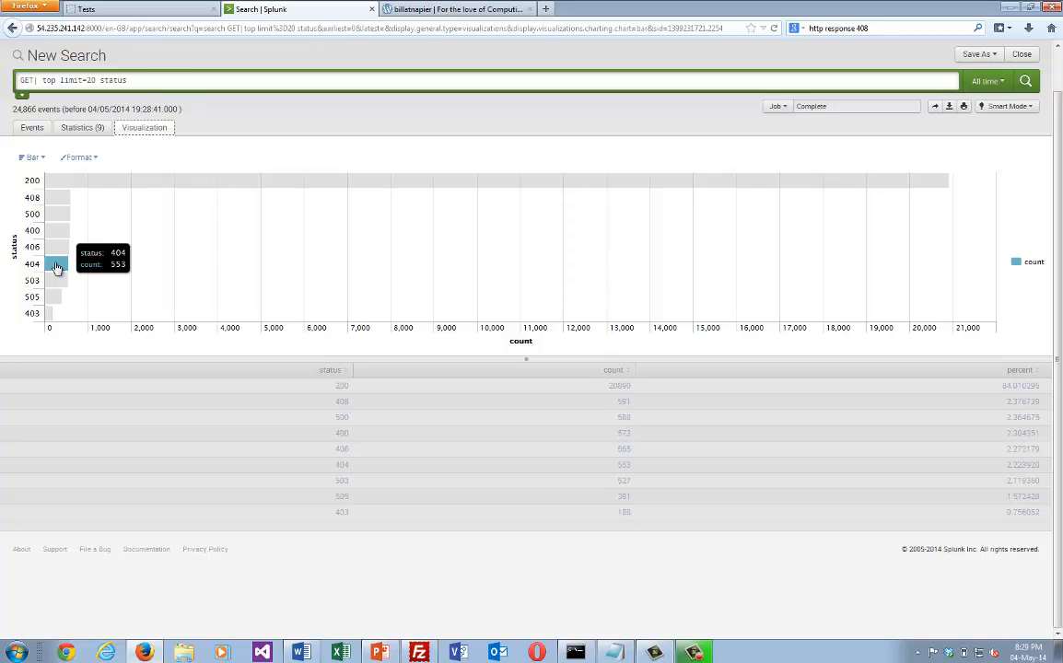
# Drill down from the status chart into the 404 responses and look through their events.
pyautogui.click(56, 267)
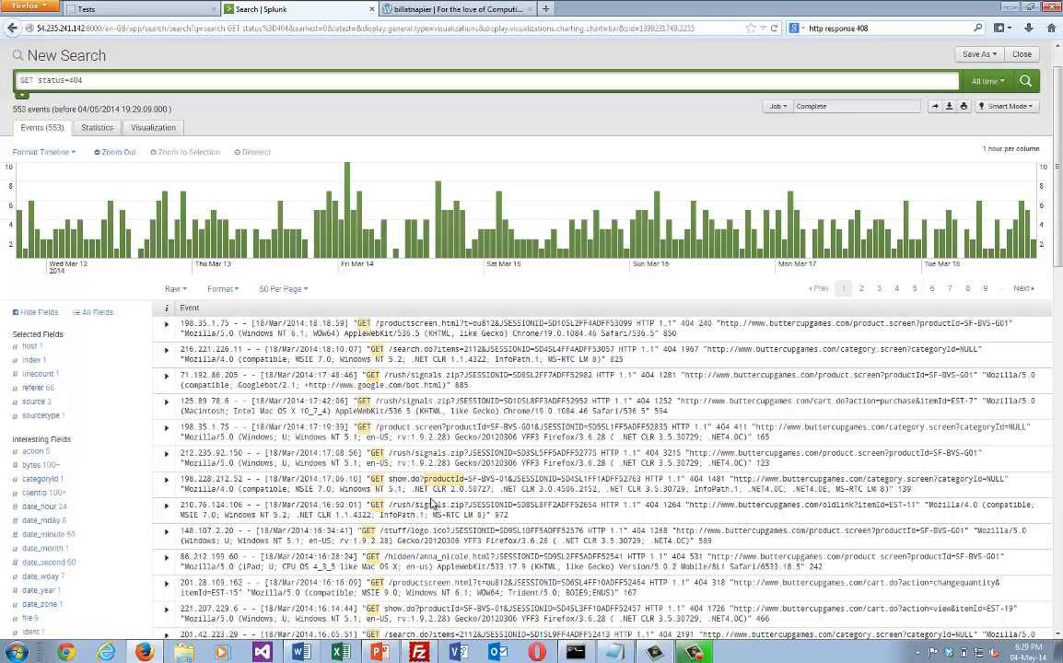
pyautogui.scroll(-2, 436, 516)
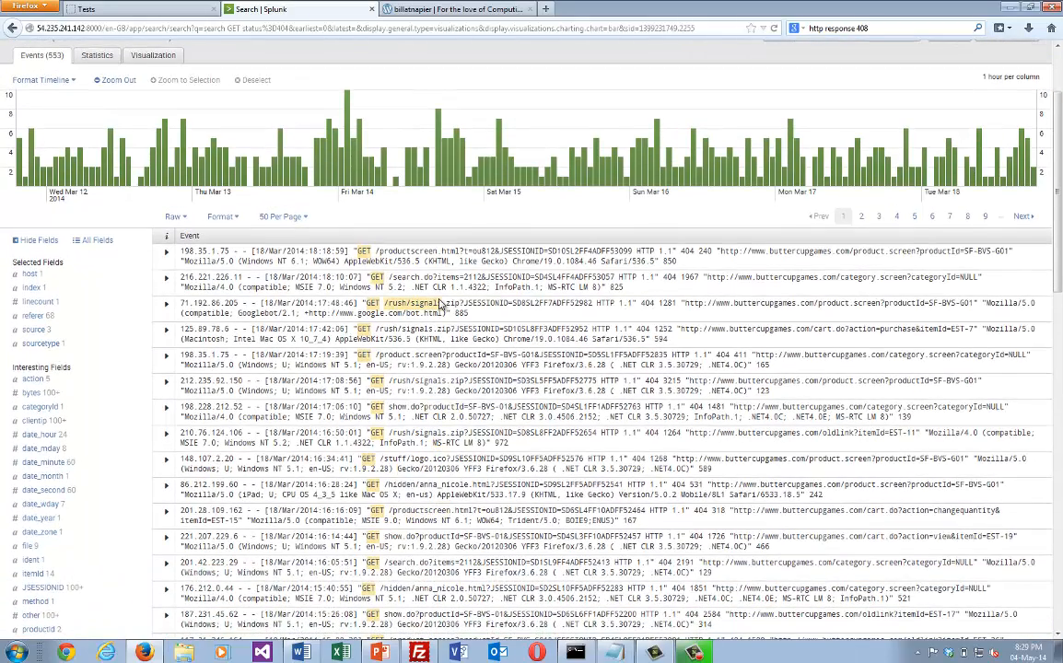
pyautogui.scroll(2, 441, 304)
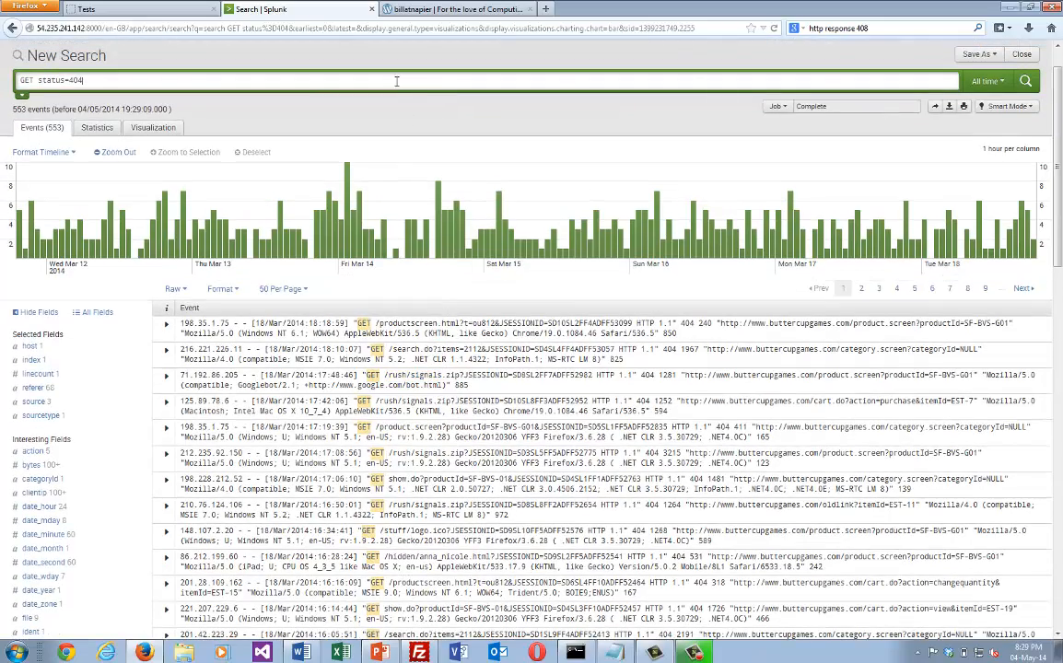
# Read the blog's section on 404 responses and on mining client IPs that request missing files.
pyautogui.click(460, 9)
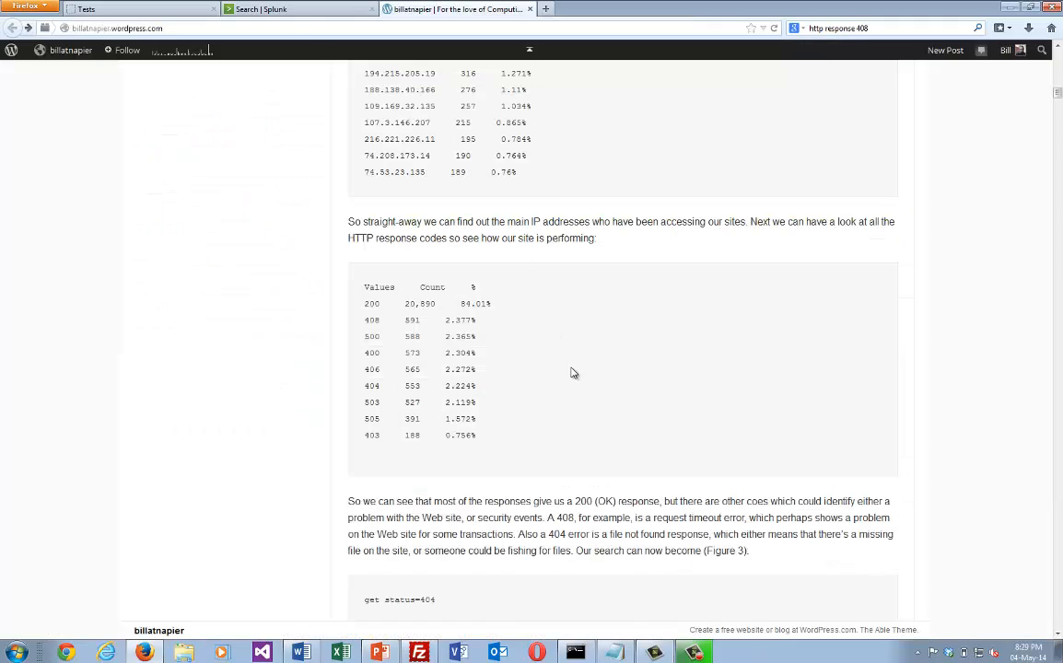
pyautogui.scroll(-3, 572, 367)
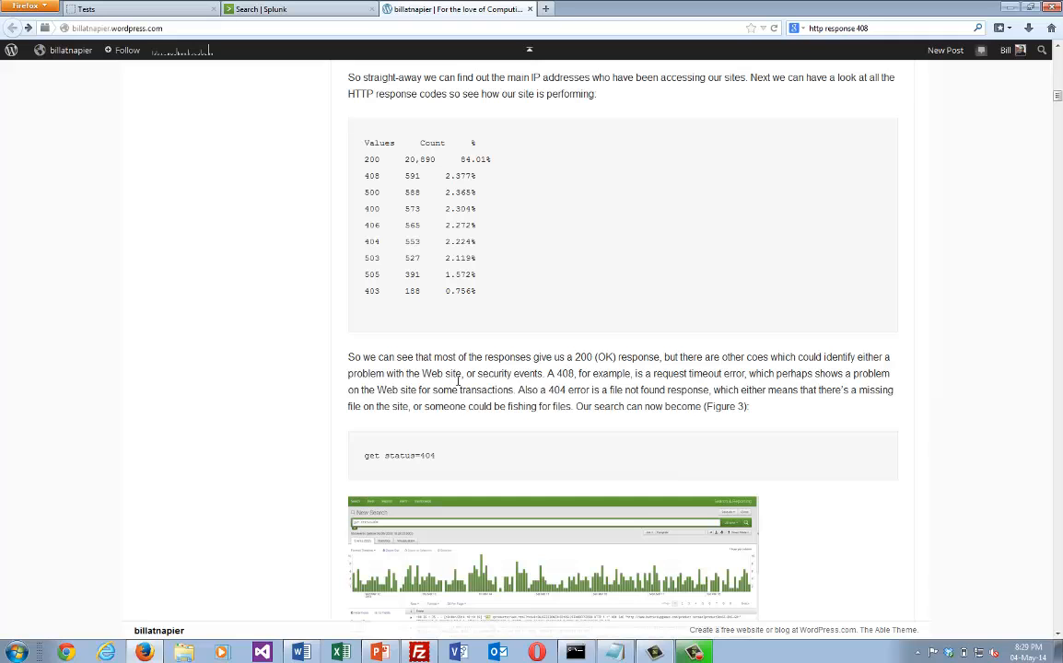
pyautogui.click(267, 9)
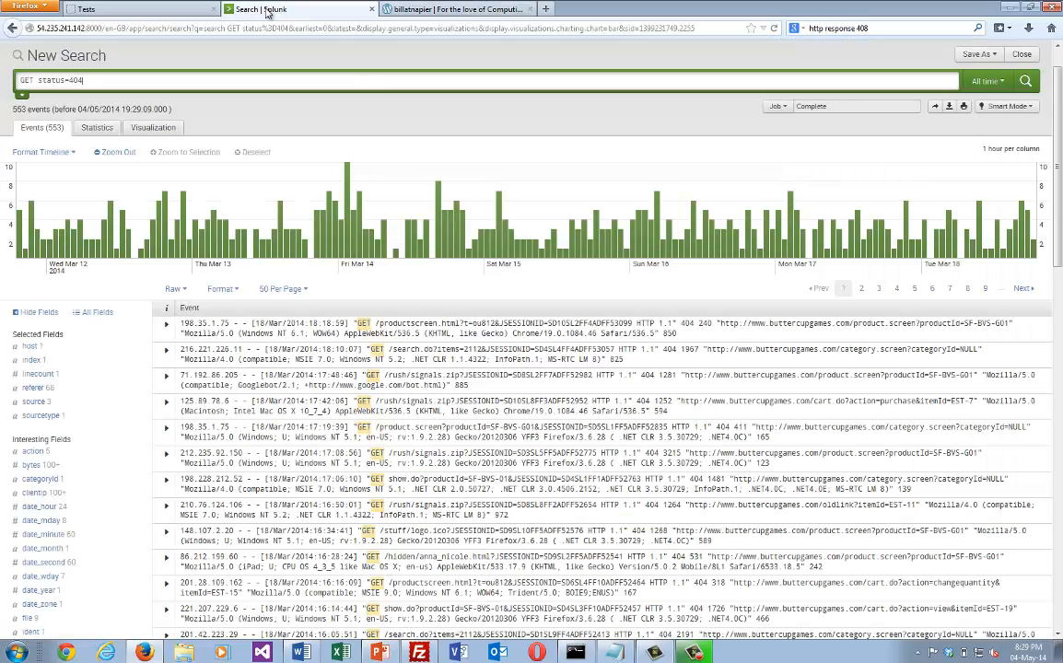
pyautogui.click(394, 12)
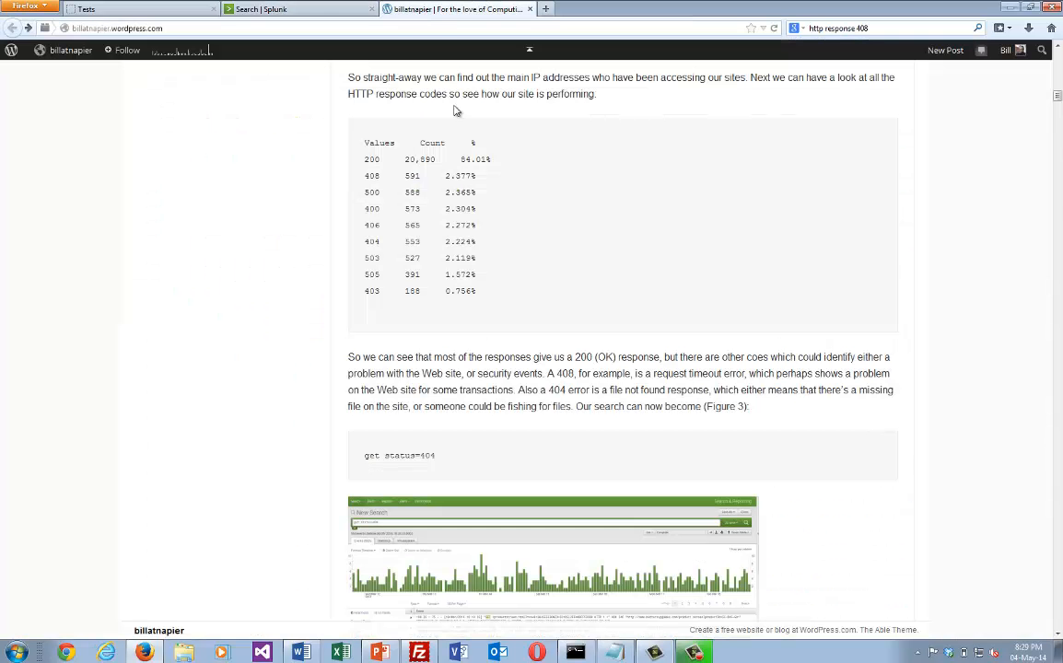
pyautogui.scroll(-3, 513, 389)
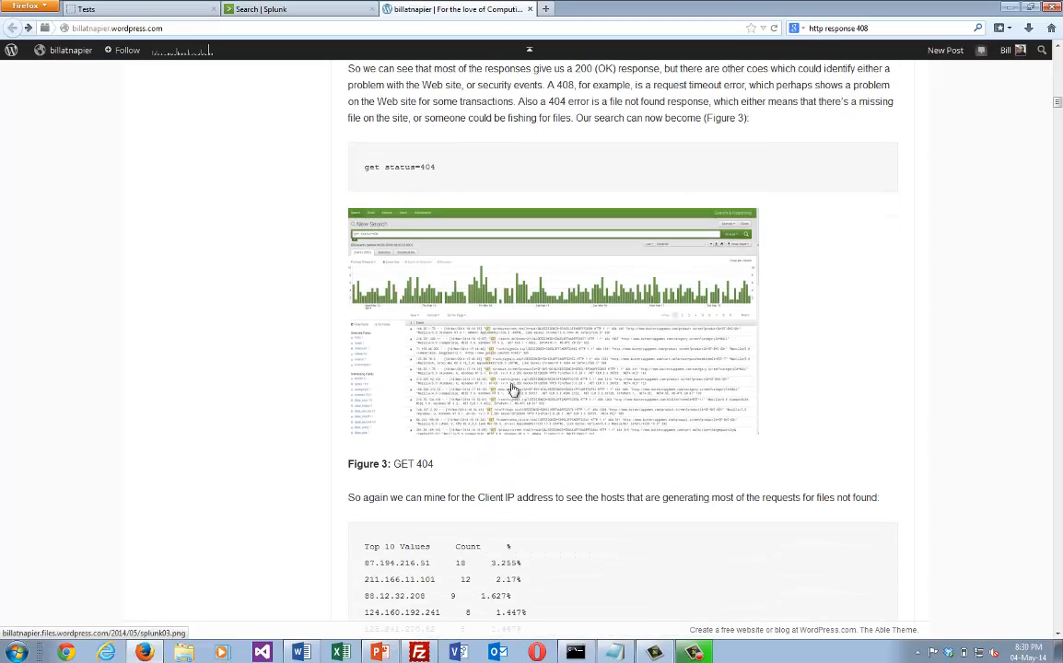
pyautogui.scroll(-1, 513, 389)
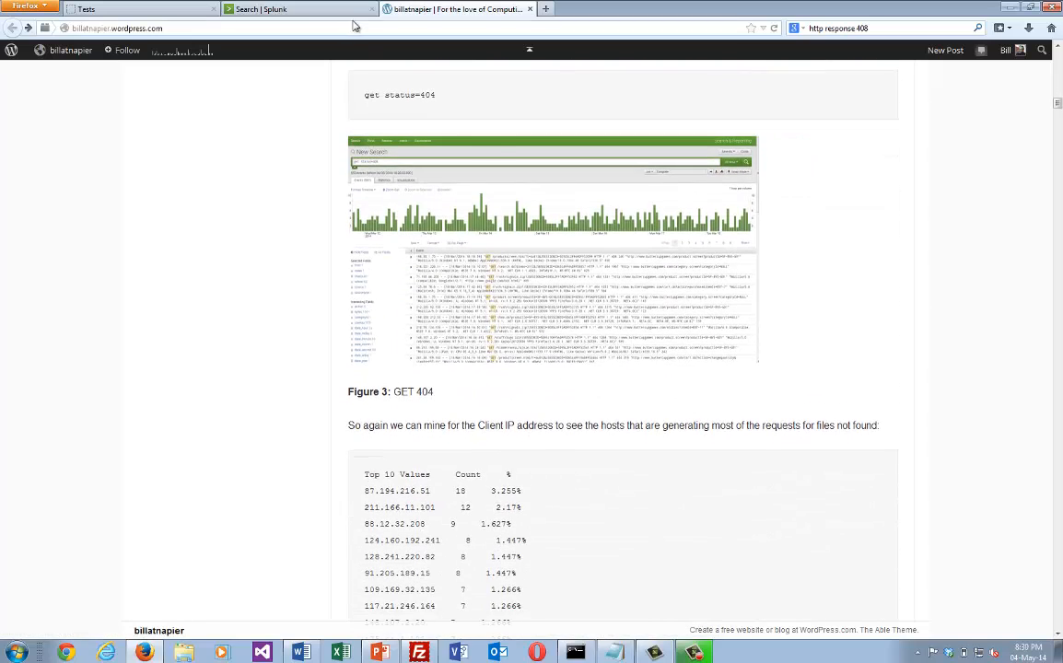
# Back in Splunk, generate the top values report for the clientip field of the 404 events.
pyautogui.click(300, 11)
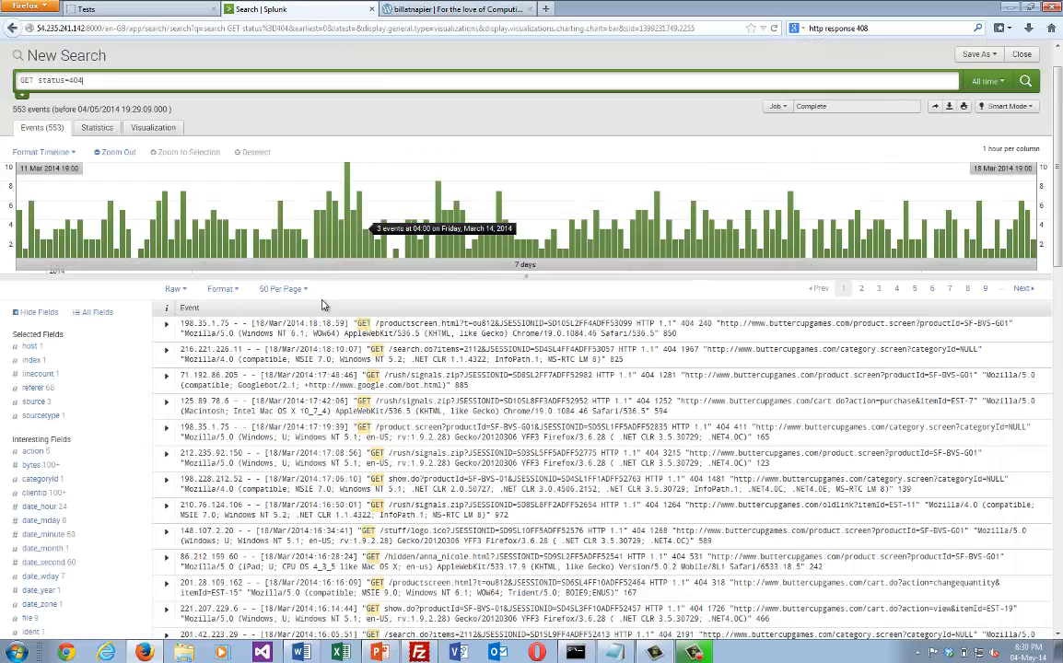
pyautogui.click(165, 324)
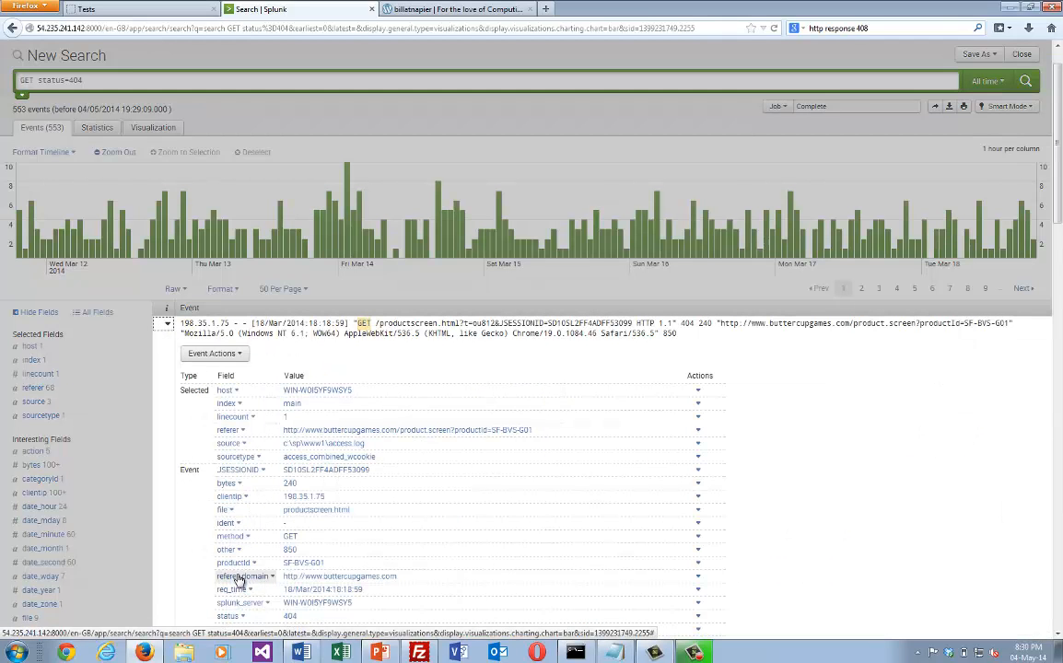
pyautogui.click(230, 497)
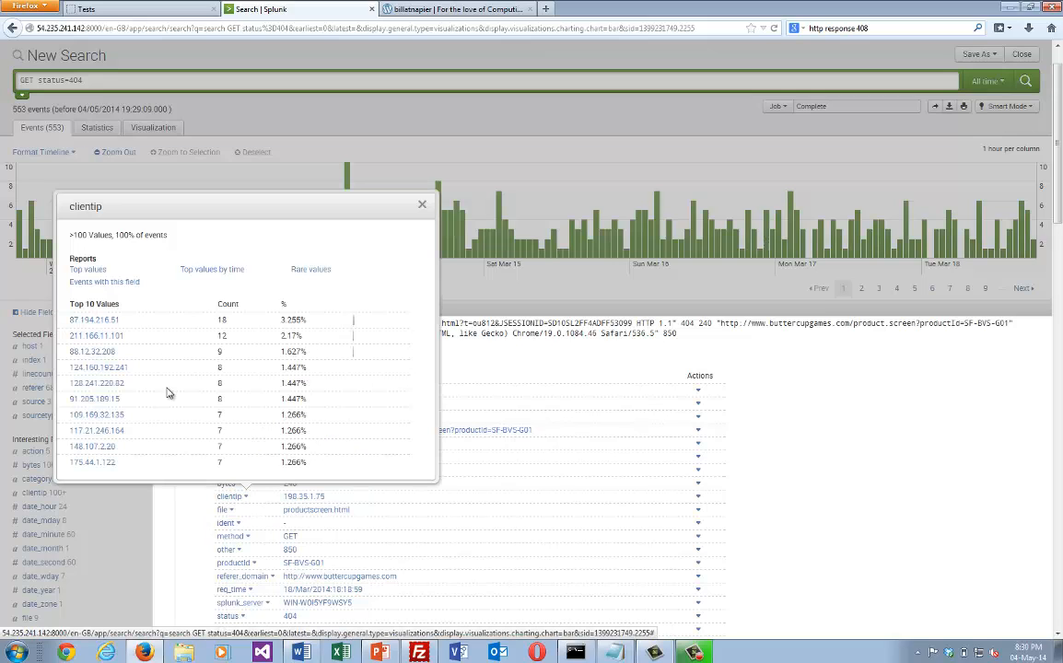
pyautogui.click(88, 269)
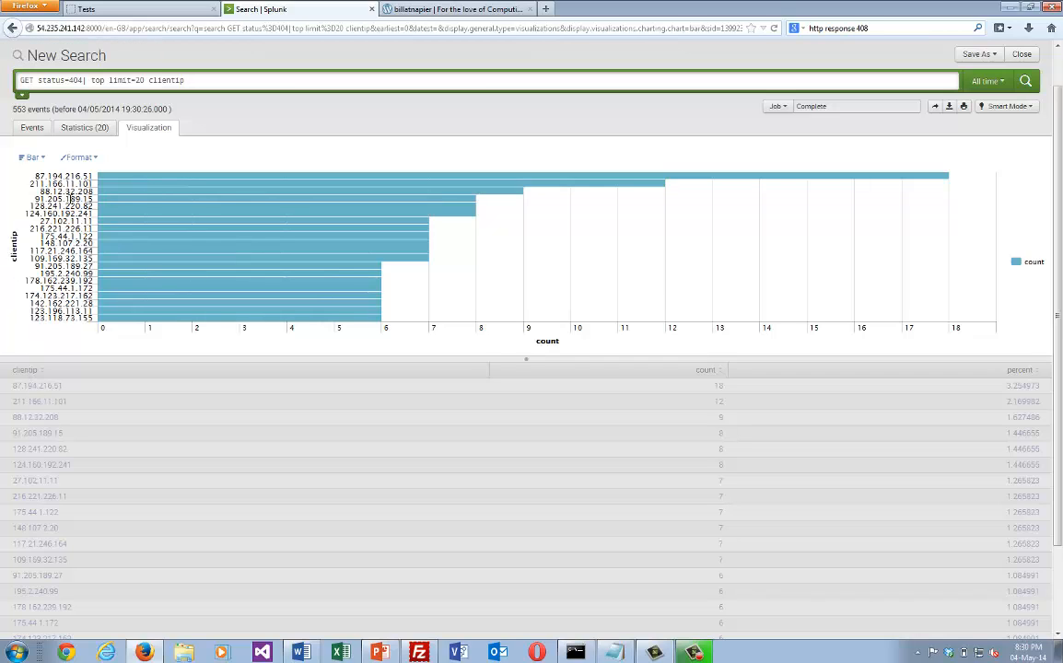
# Show the clientip report as a statistics table and drill down into the events of 87.194.216.51.
pyautogui.click(83, 127)
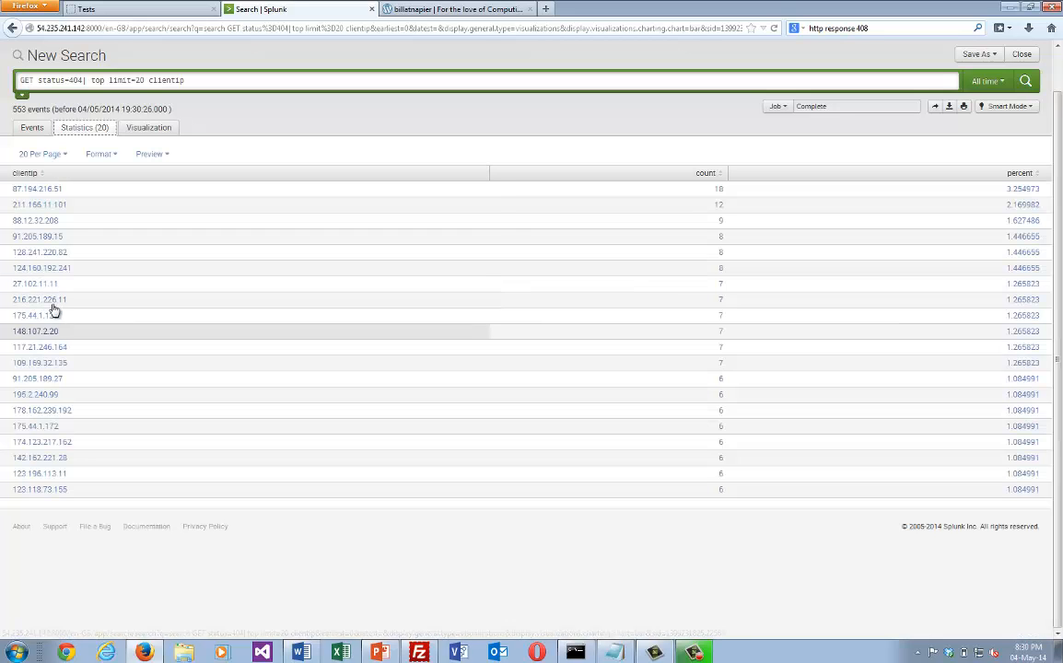
pyautogui.click(42, 193)
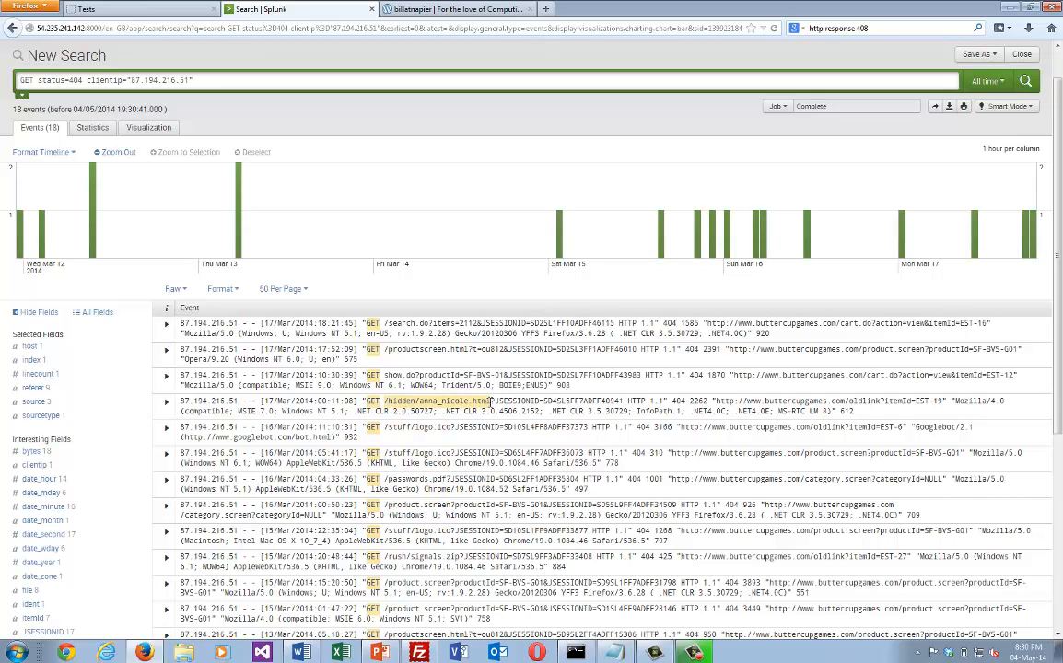
# Try narrowing the search to the /hidden/anna_nicole request, and go back to the client's 404 events.
pyautogui.moveTo(495, 402); pyautogui.dragTo(422, 403)
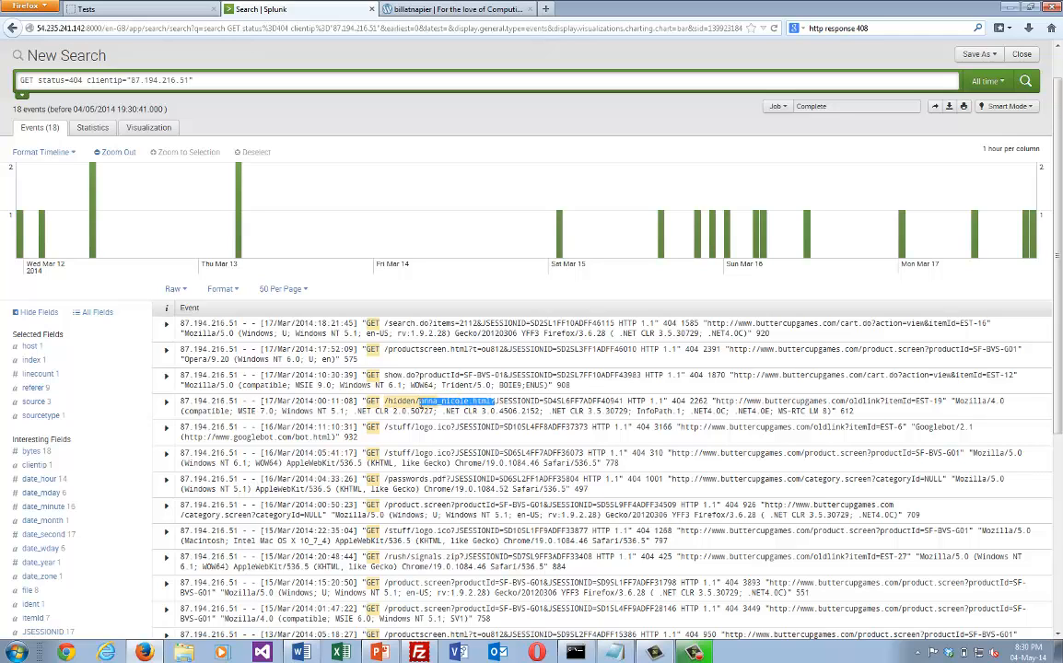
pyautogui.click(439, 403)
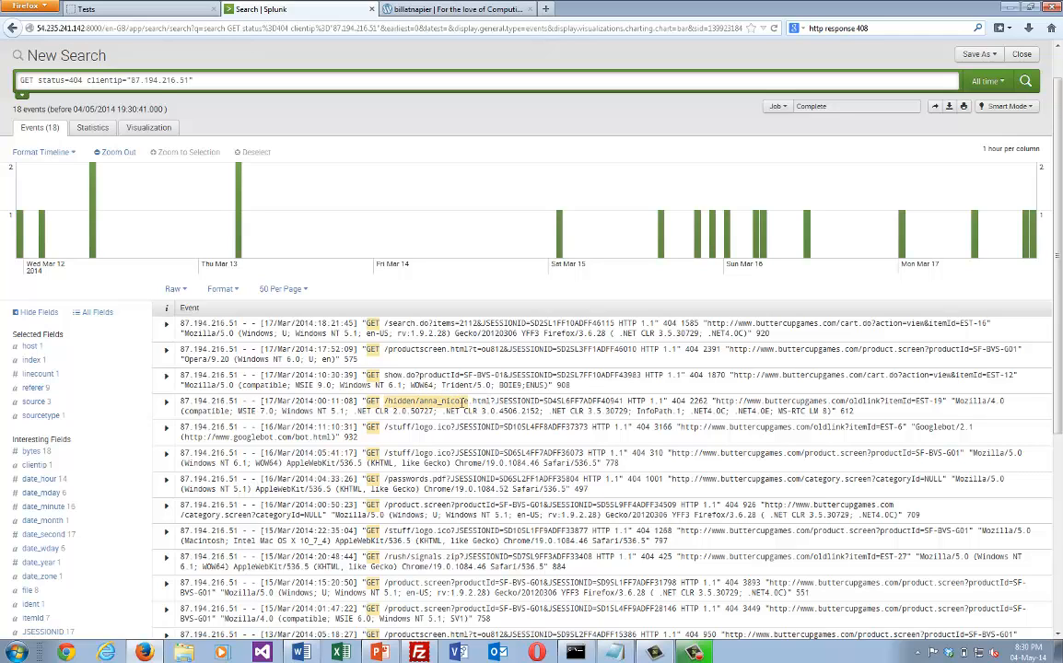
pyautogui.click(463, 402)
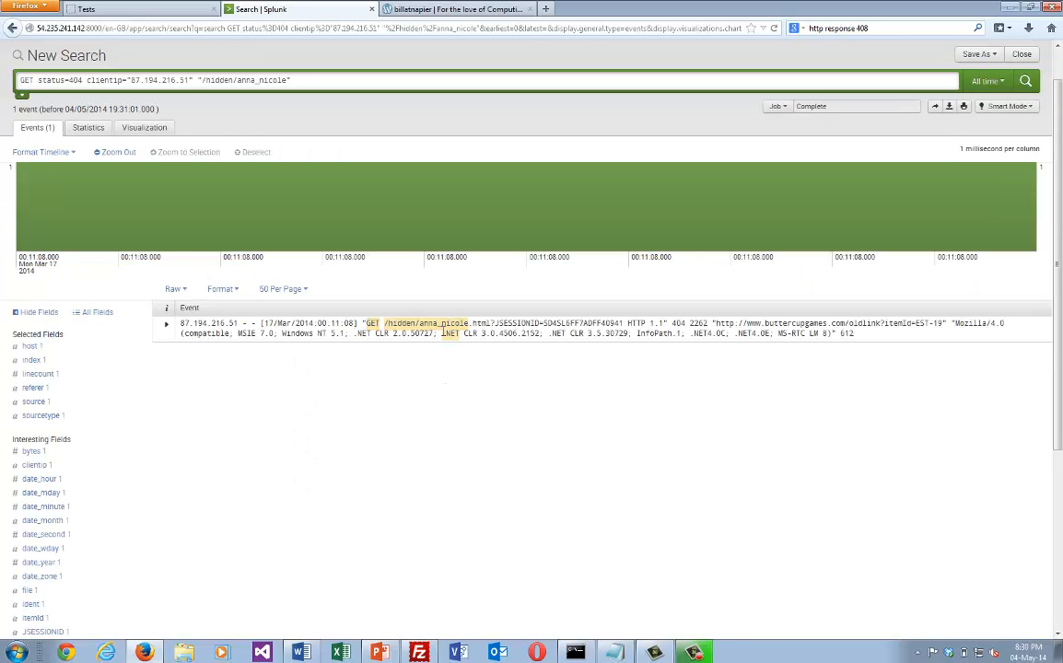
pyautogui.click(14, 28)
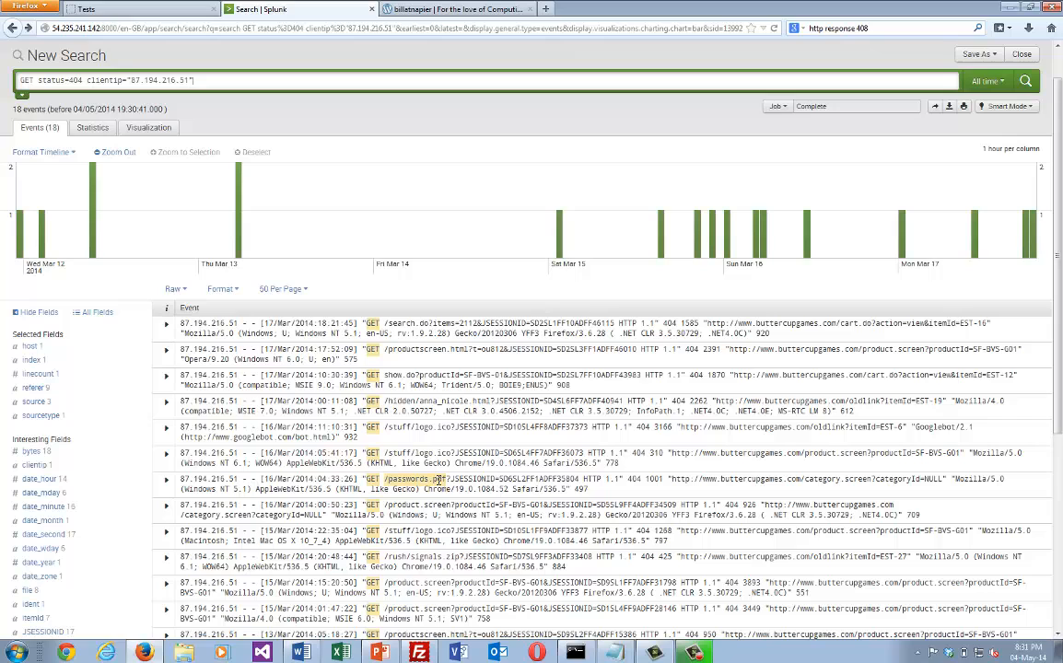
# Copy the file name passwords.pdf from the client's event and run it as the new search.
pyautogui.moveTo(447, 480); pyautogui.dragTo(406, 480)
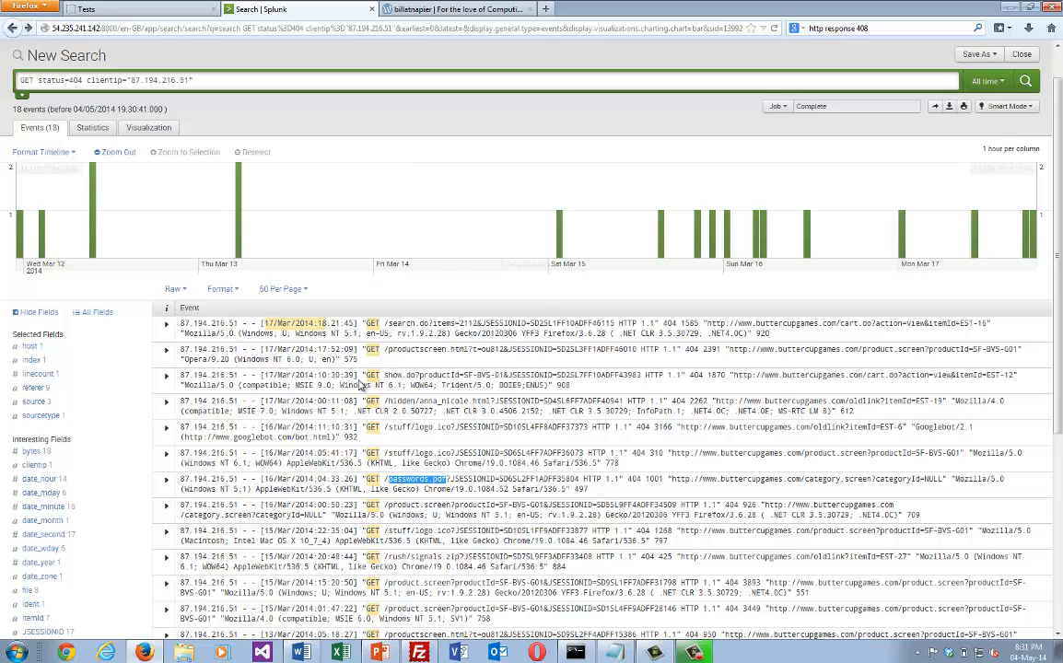
pyautogui.moveTo(187, 80); pyautogui.dragTo(4, 75)
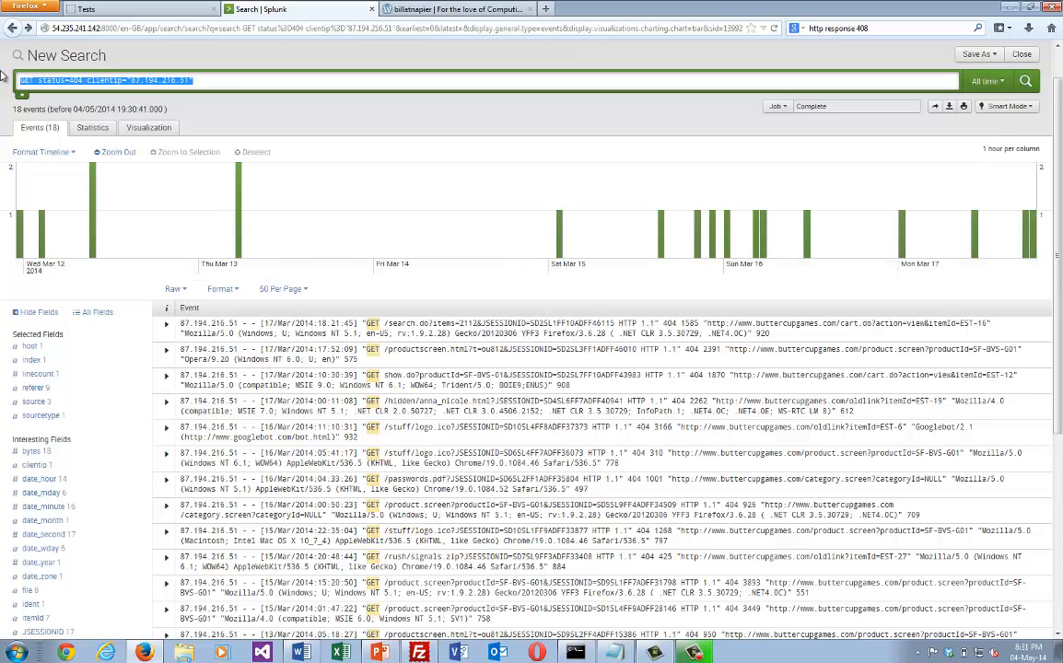
pyautogui.hotkey('ctrl', 'v')
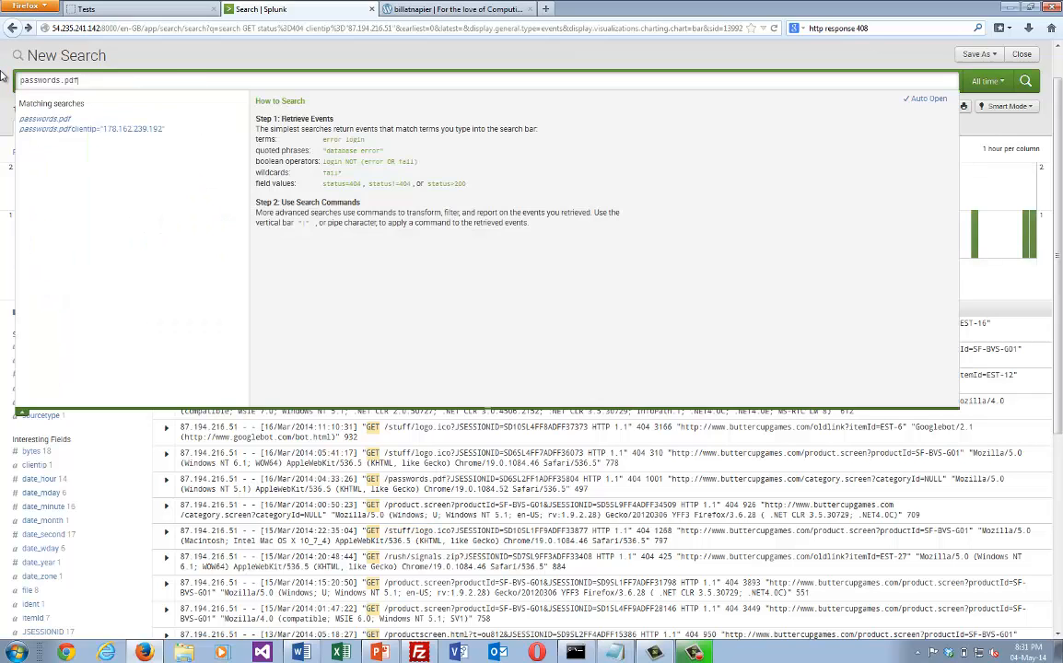
pyautogui.press('Return')
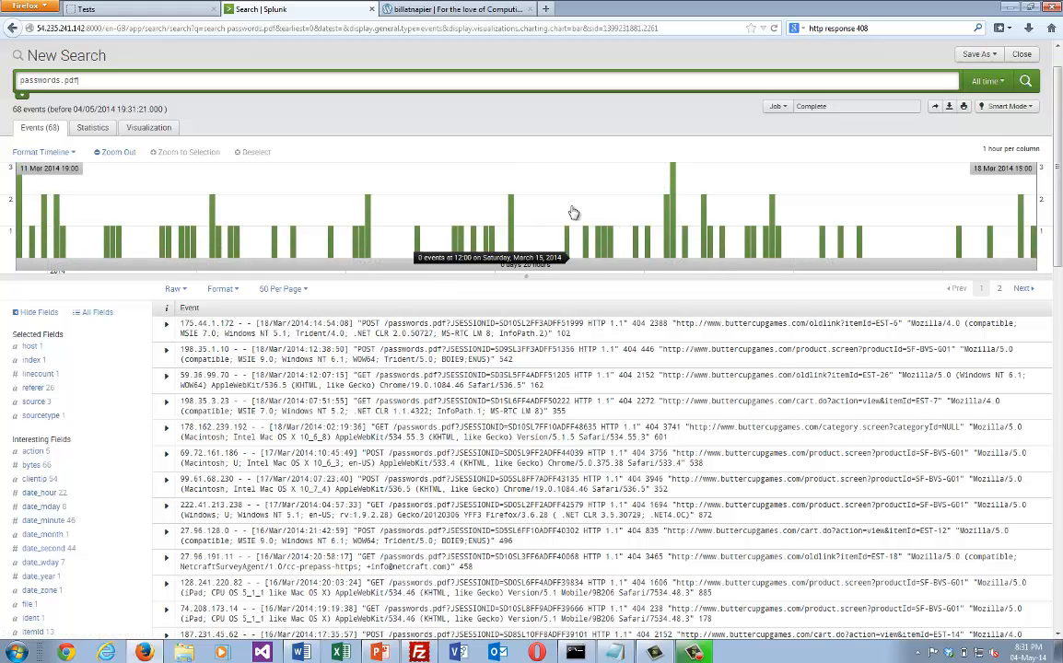
# Open the clientip summary from the first passwords.pdf event and filter the search to 178.162.239.192.
pyautogui.click(167, 327)
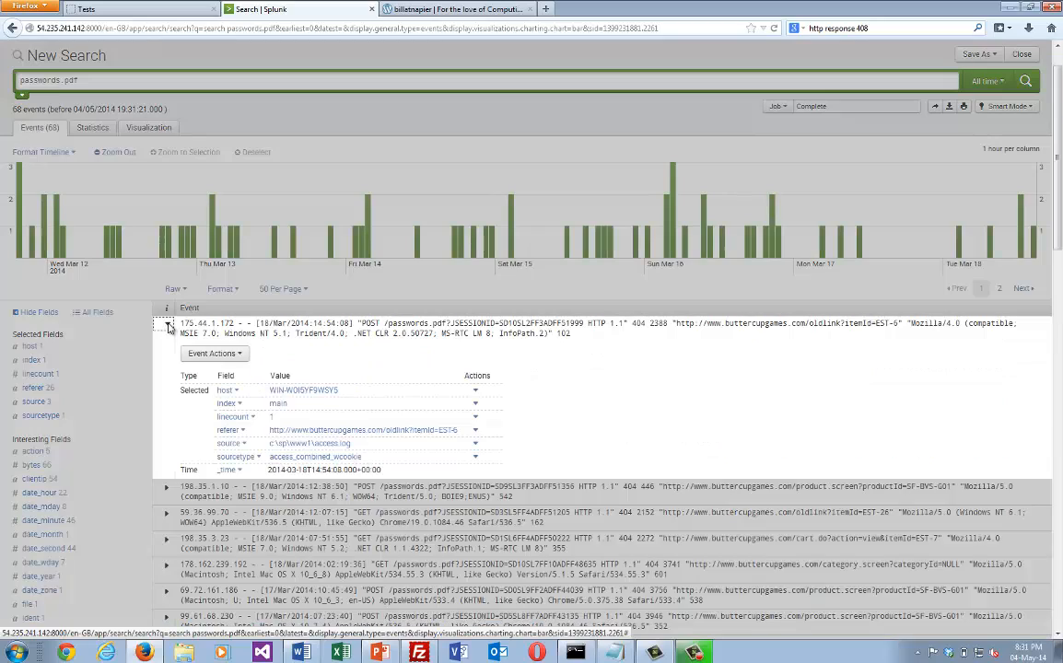
pyautogui.click(230, 498)
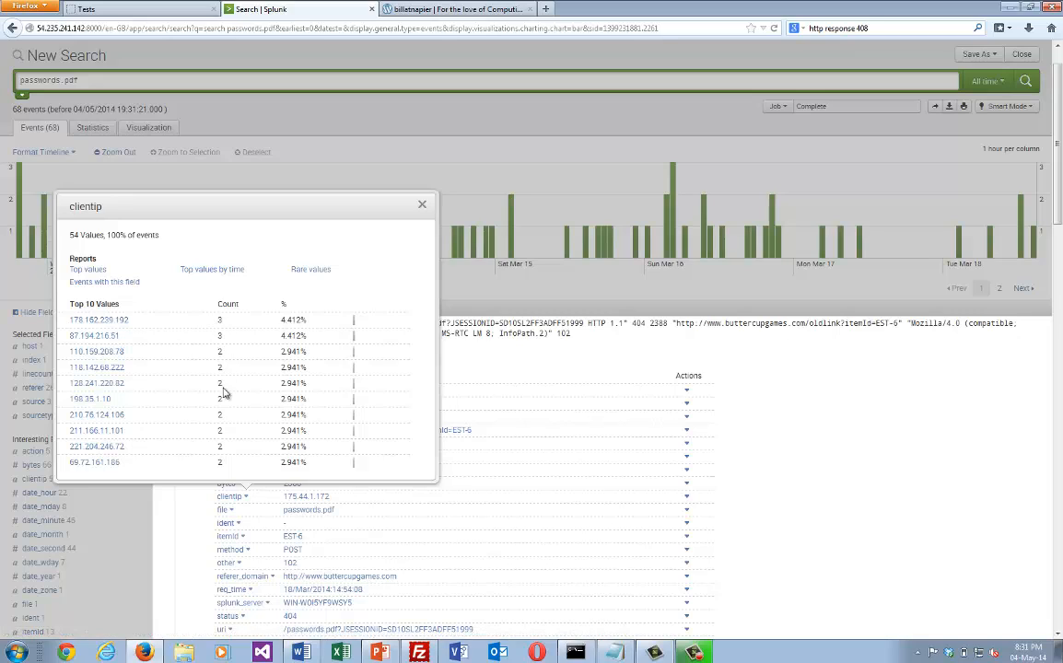
pyautogui.click(114, 324)
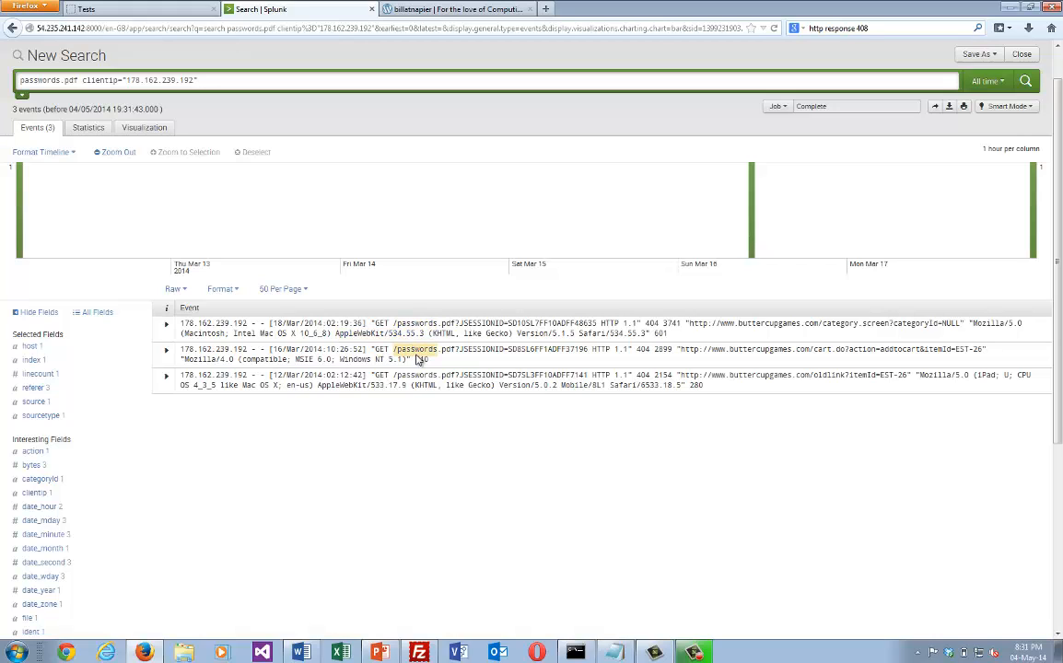
# Try adding 404 from the first event to the search, and return to the client's passwords.pdf events.
pyautogui.click(652, 324)
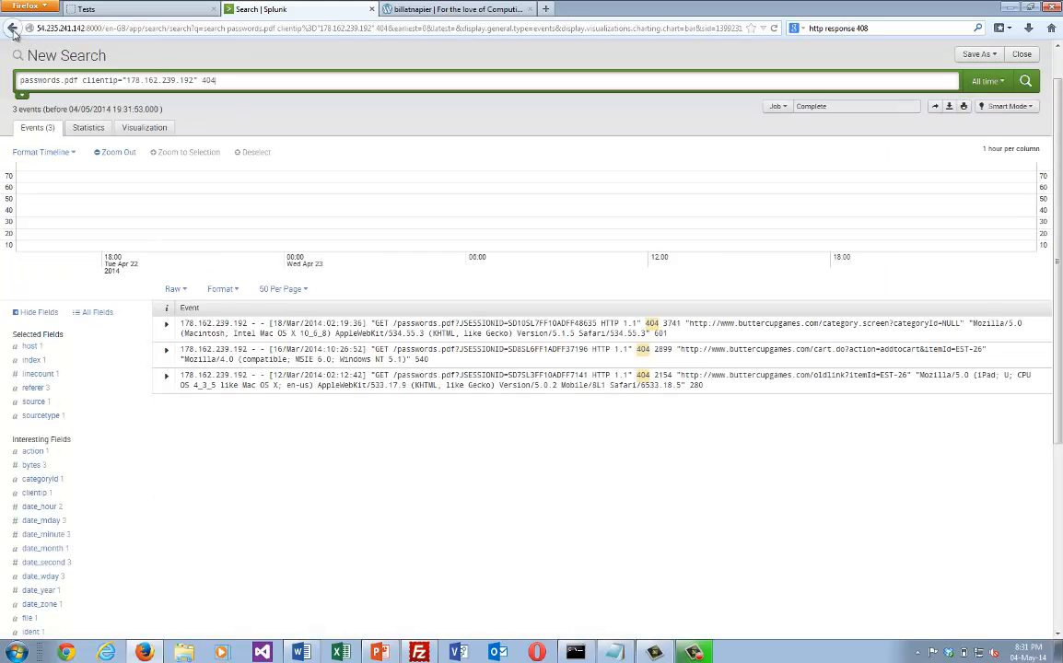
pyautogui.click(13, 31)
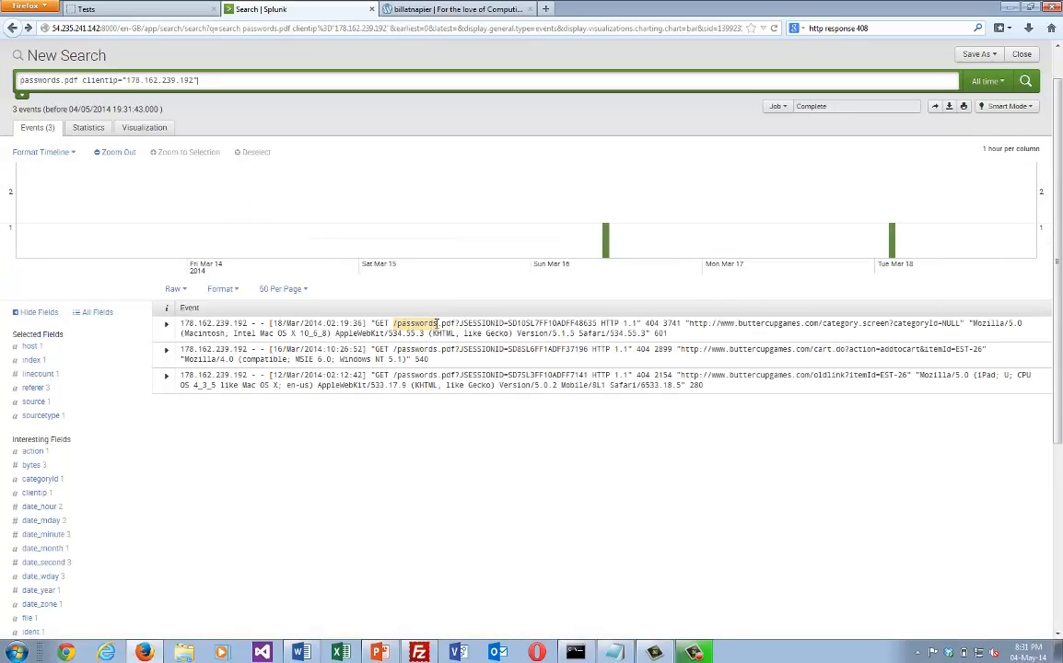
# Expand the first passwords.pdf event and review the value summary of its referer_domain field.
pyautogui.click(168, 328)
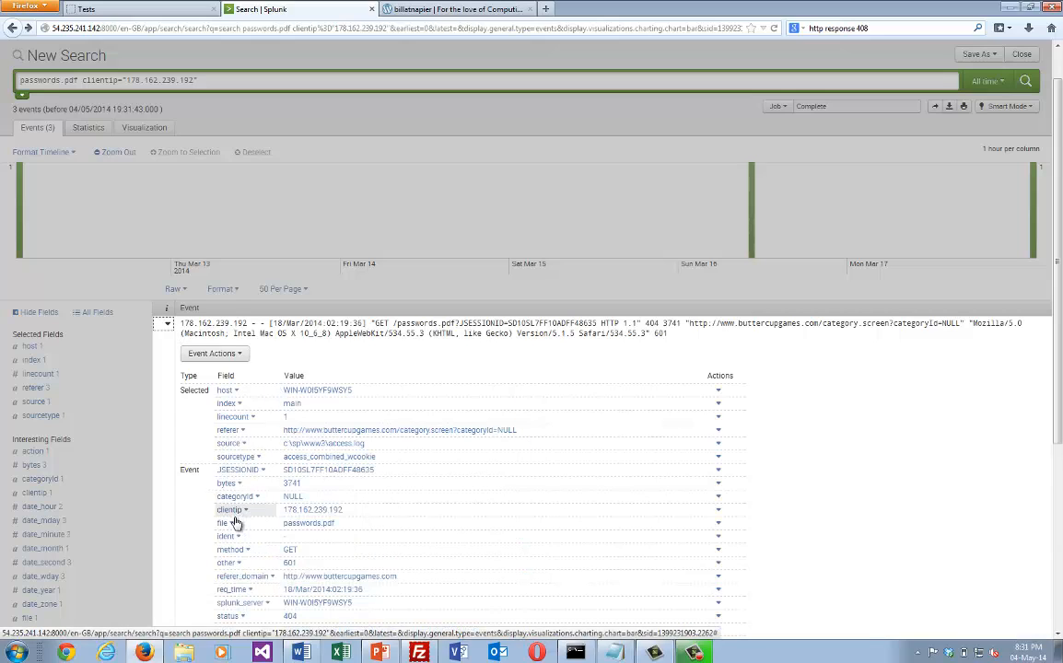
pyautogui.click(239, 577)
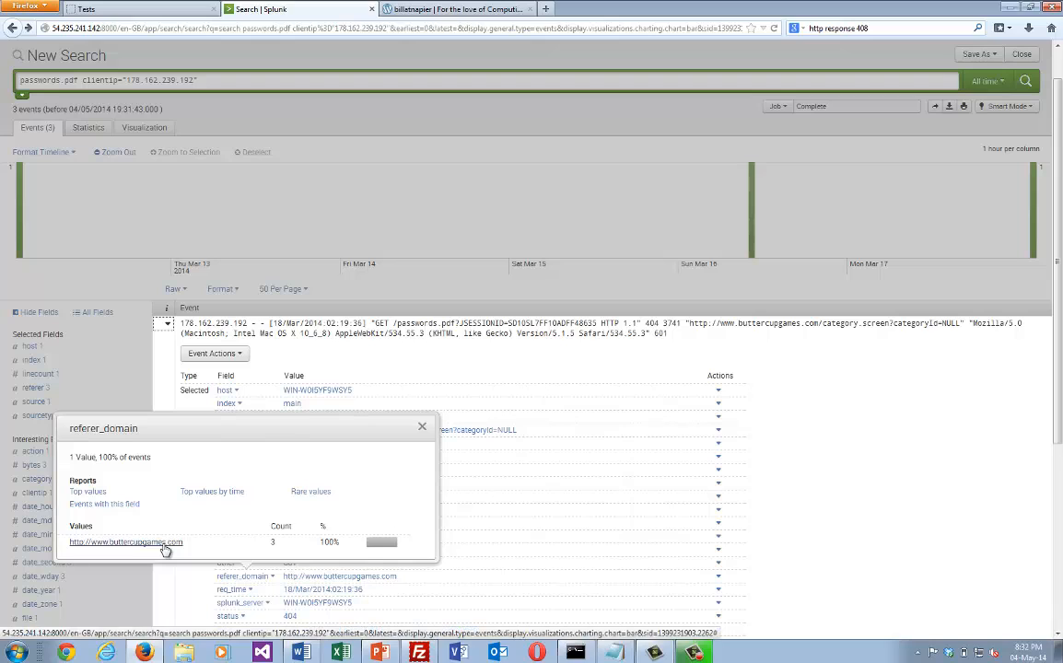
pyautogui.click(422, 428)
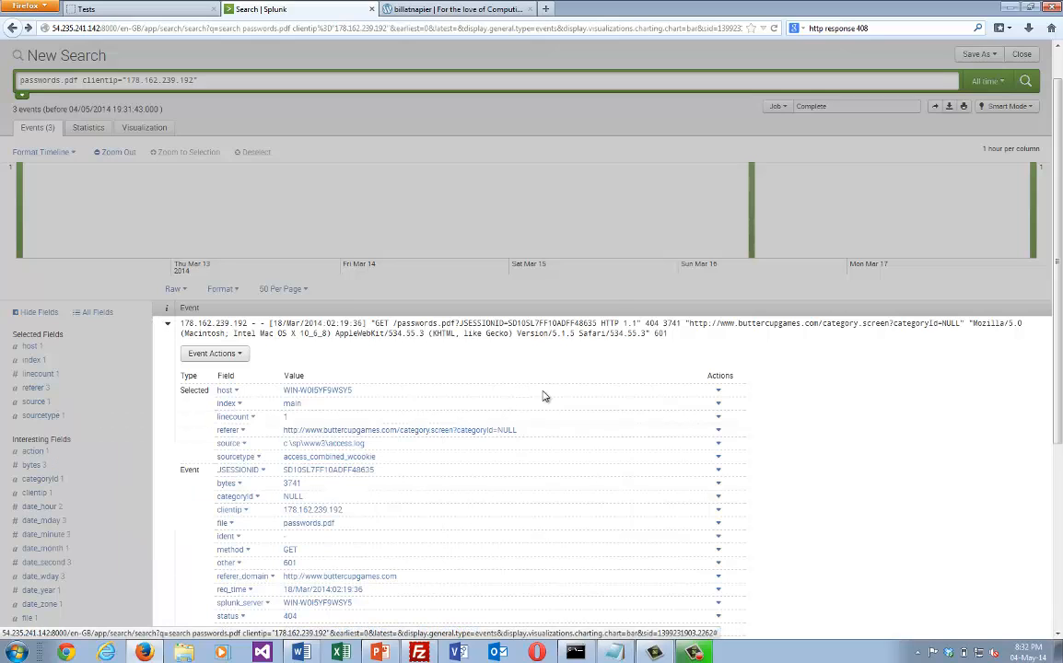
# Switch to the billatnapier blog post and examine its 404 client IP table, the query for 87.194.216.51 and the resulting events.
pyautogui.click(427, 10)
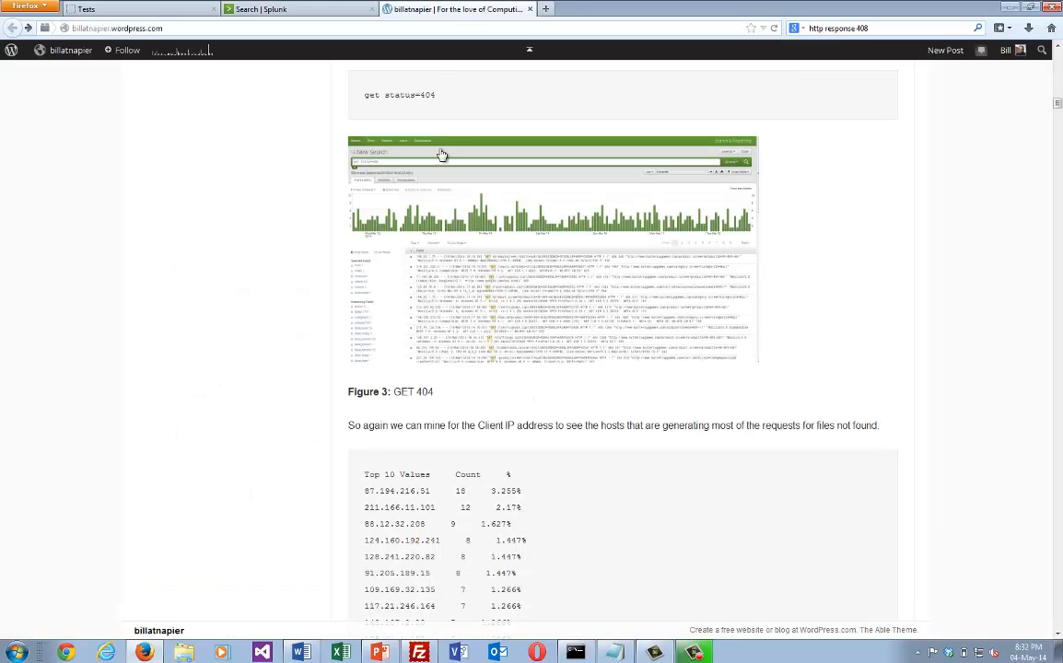
pyautogui.scroll(-1, 582, 534)
pyautogui.scroll(-3, 583, 534)
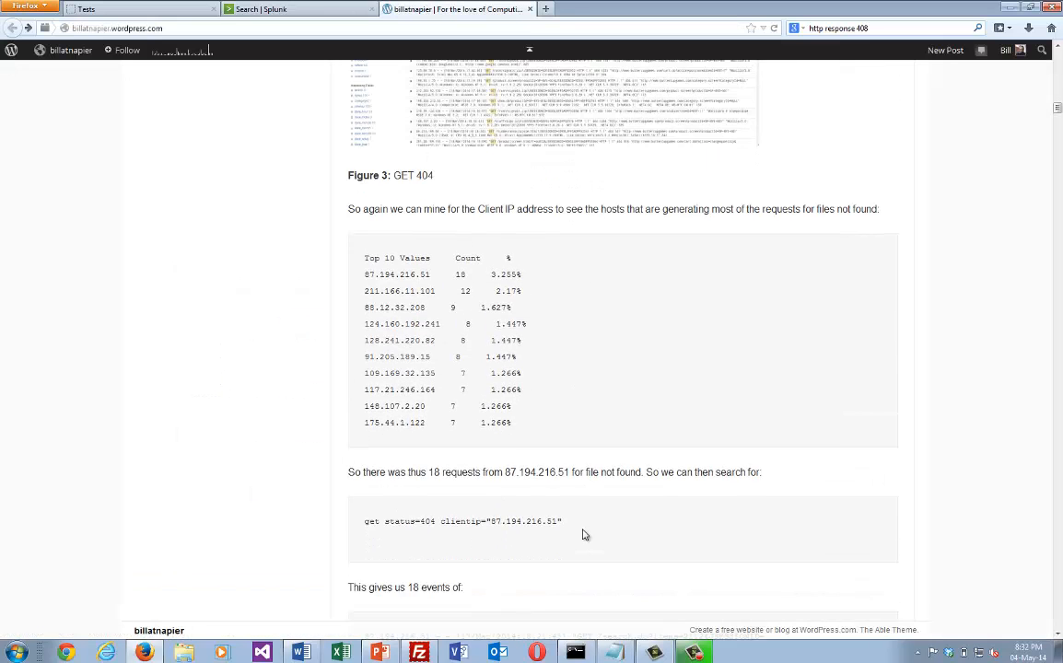
pyautogui.scroll(-1, 582, 534)
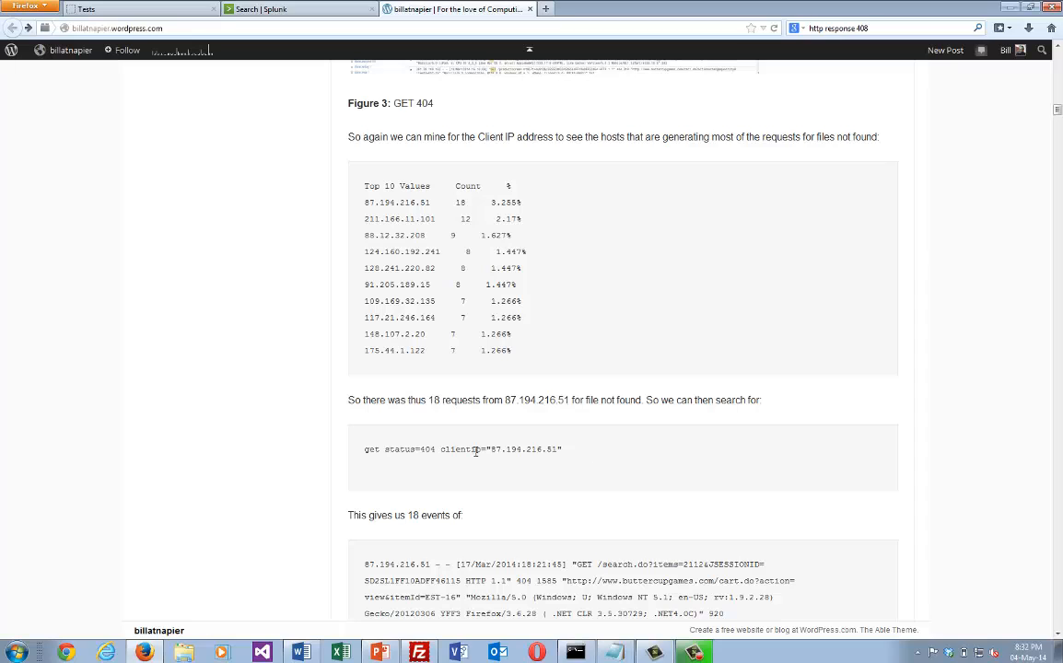
pyautogui.moveTo(563, 450); pyautogui.dragTo(366, 459)
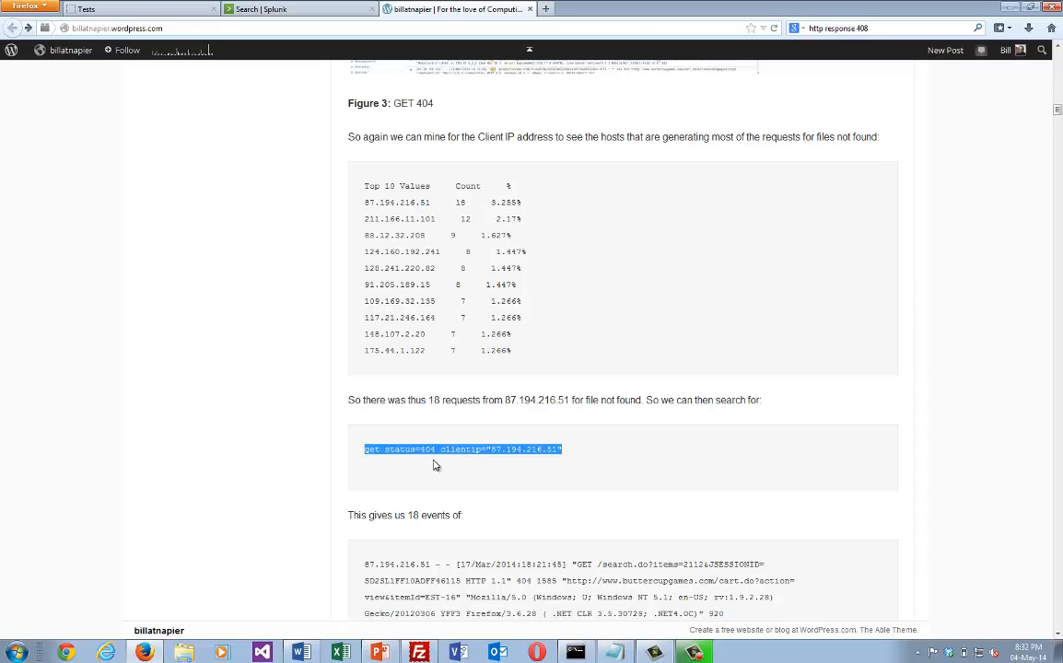
pyautogui.click(540, 457)
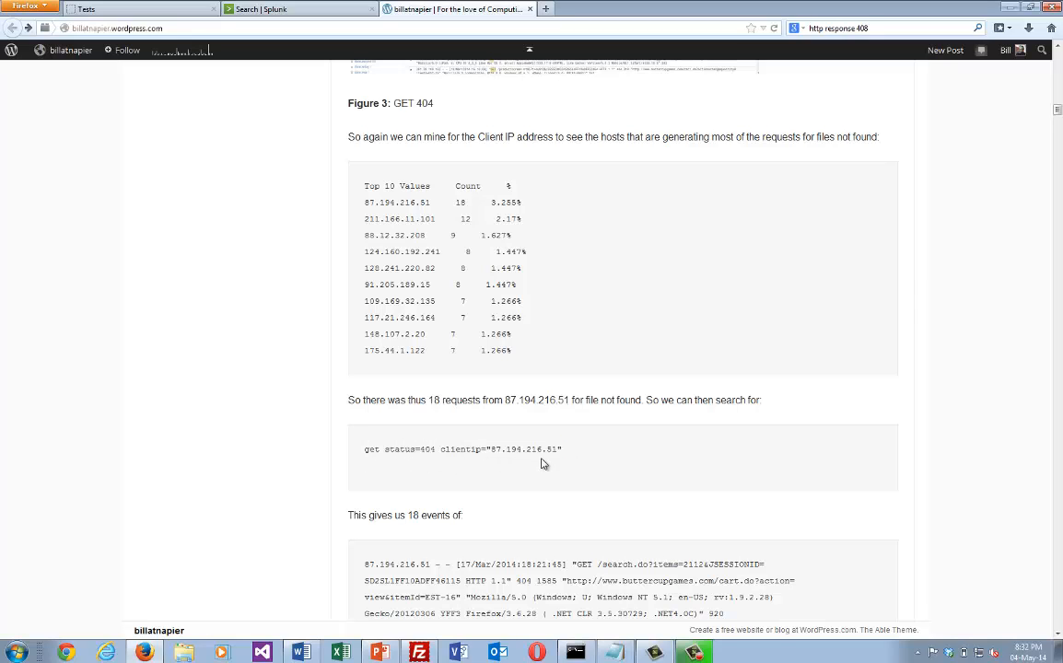
pyautogui.scroll(-2, 550, 519)
pyautogui.scroll(-3, 550, 518)
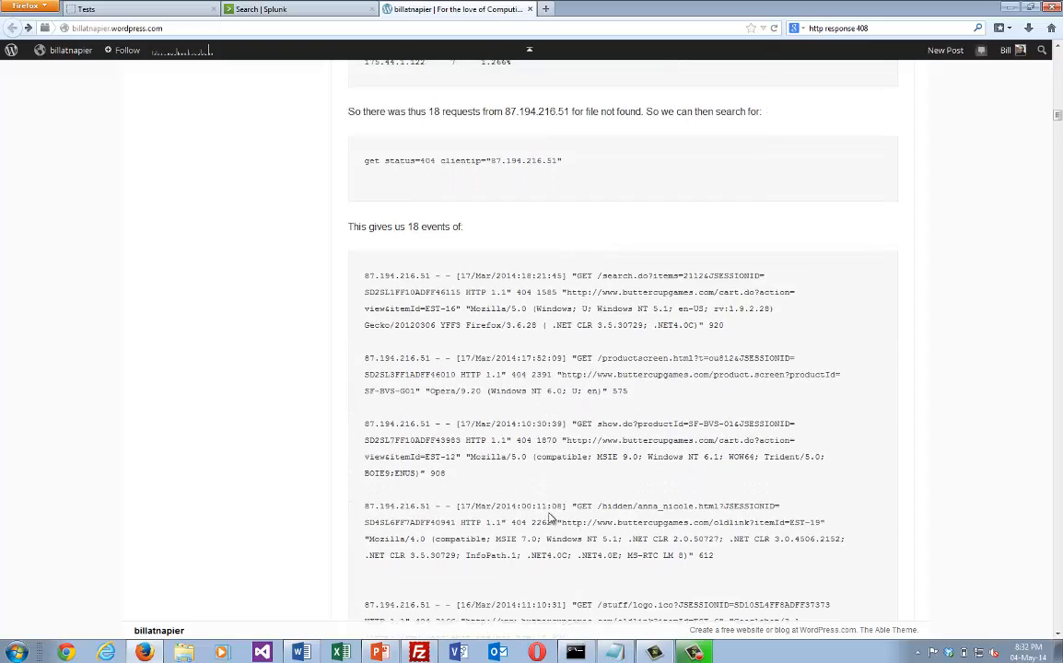
pyautogui.scroll(-1, 550, 516)
pyautogui.scroll(-3, 550, 516)
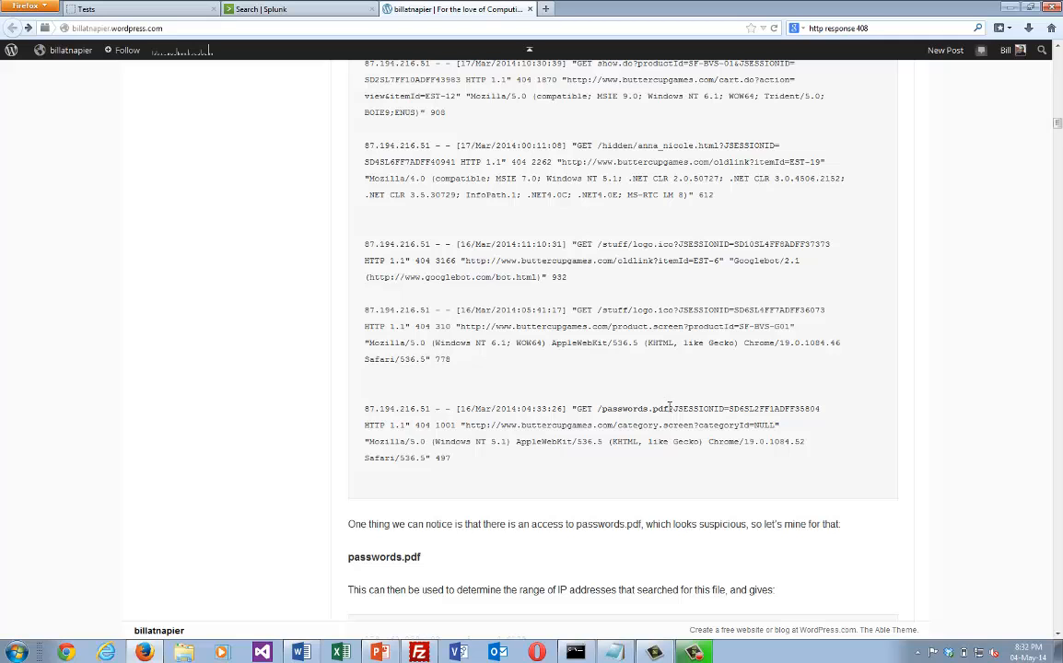
# Examine the blog post's passwords.pdf request and the table of IP addresses that searched for this file.
pyautogui.moveTo(670, 408); pyautogui.dragTo(609, 408)
pyautogui.click(622, 488)
pyautogui.scroll(-2, 622, 488)
pyautogui.scroll(-2, 622, 488)
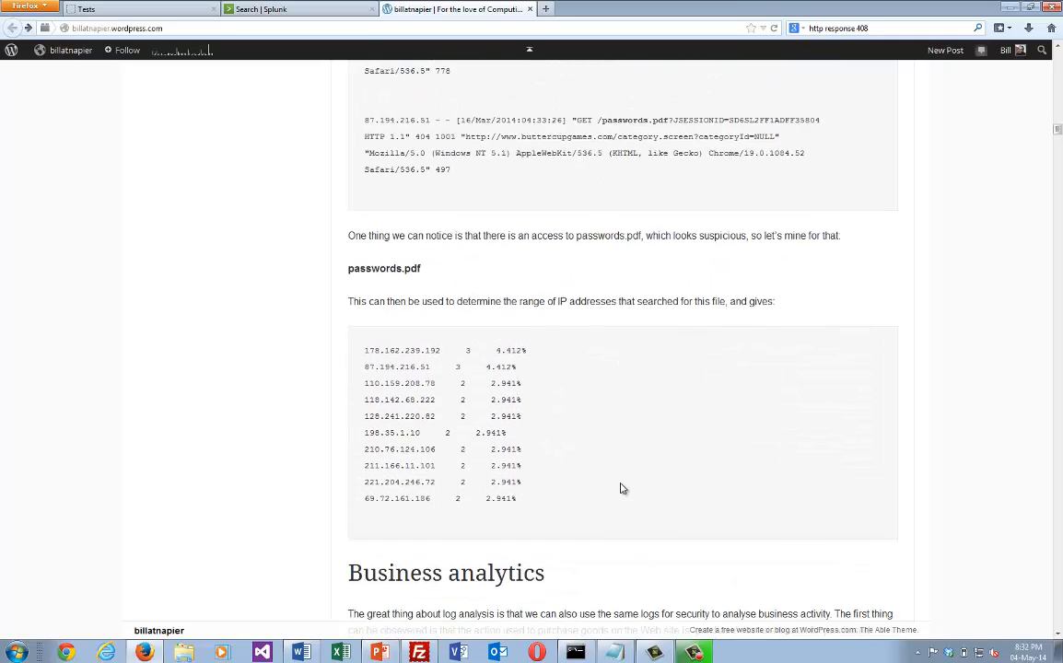
pyautogui.moveTo(541, 516); pyautogui.dragTo(358, 359)
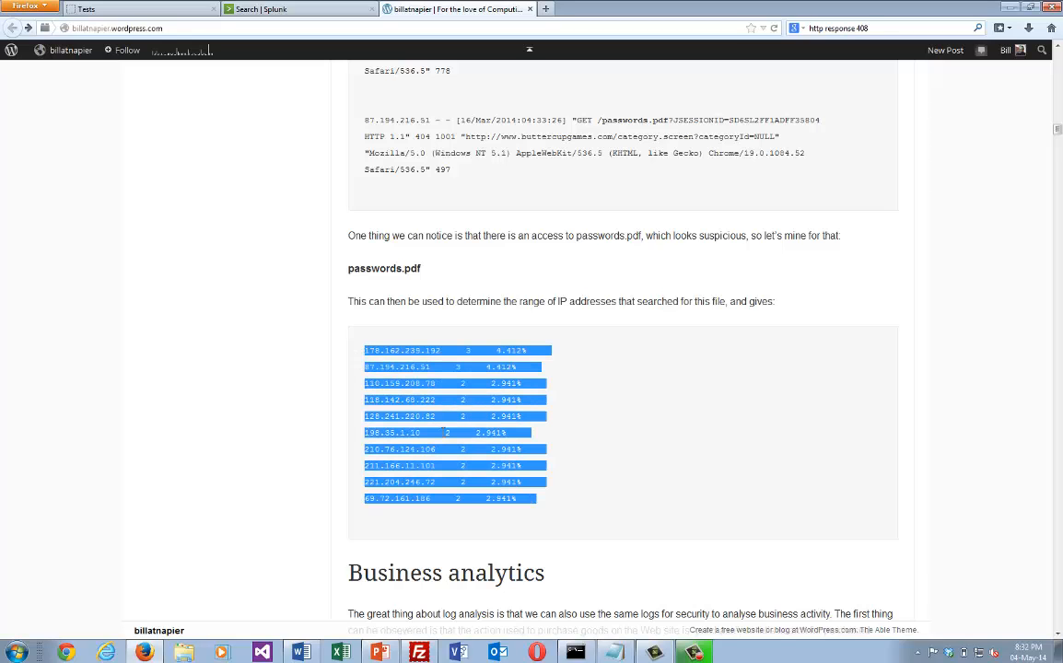
pyautogui.click(570, 415)
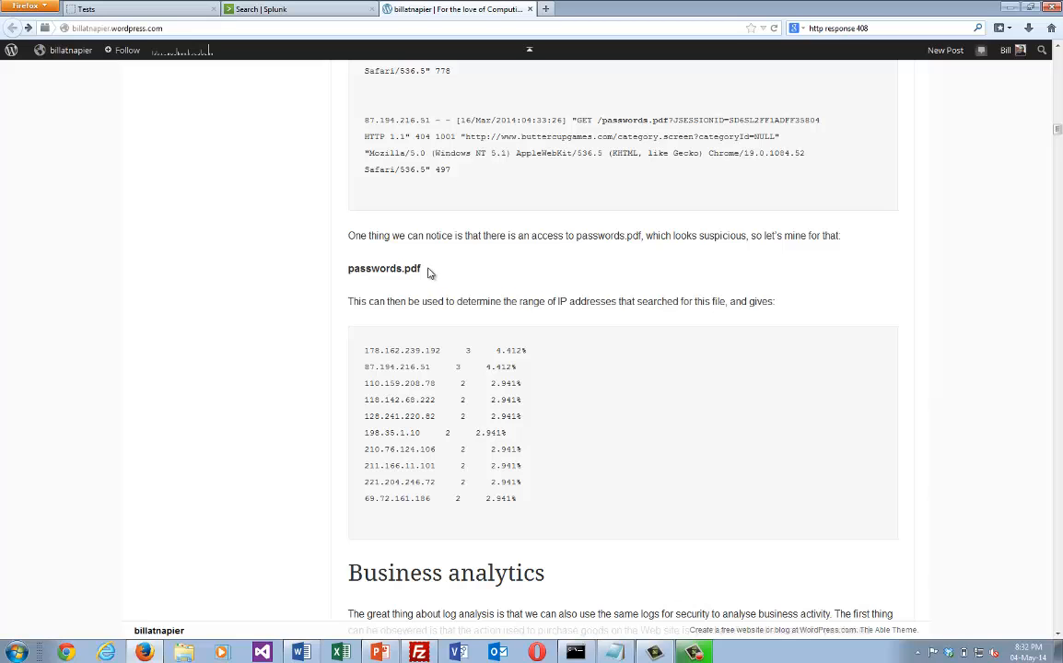
pyautogui.moveTo(427, 273); pyautogui.dragTo(343, 280)
pyautogui.click(427, 350)
# Copy sourcetype=access_* status=200 action=purchase from the Business analytics query, leaving out the top categoryId part, and return to Splunk.
pyautogui.scroll(-5, 427, 350)
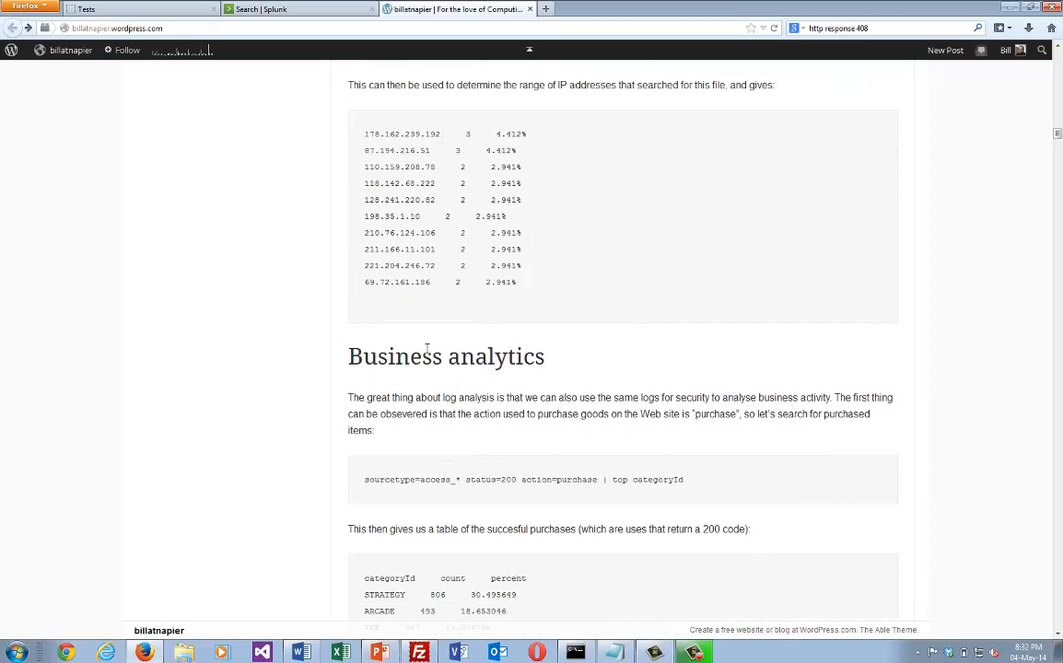
pyautogui.scroll(-2, 426, 350)
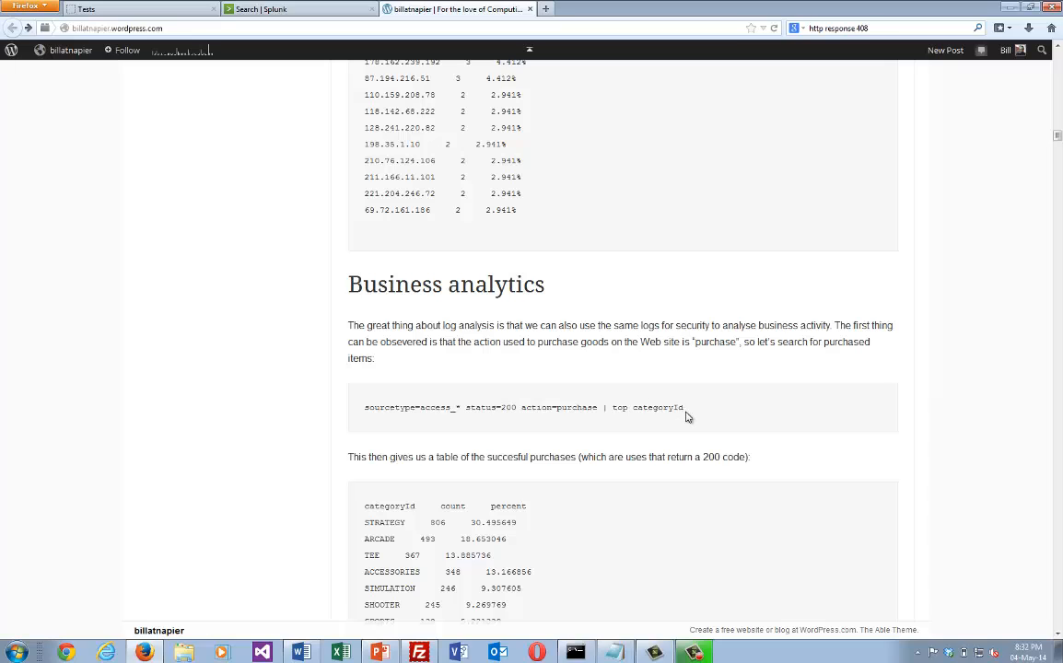
pyautogui.moveTo(685, 417); pyautogui.dragTo(385, 420)
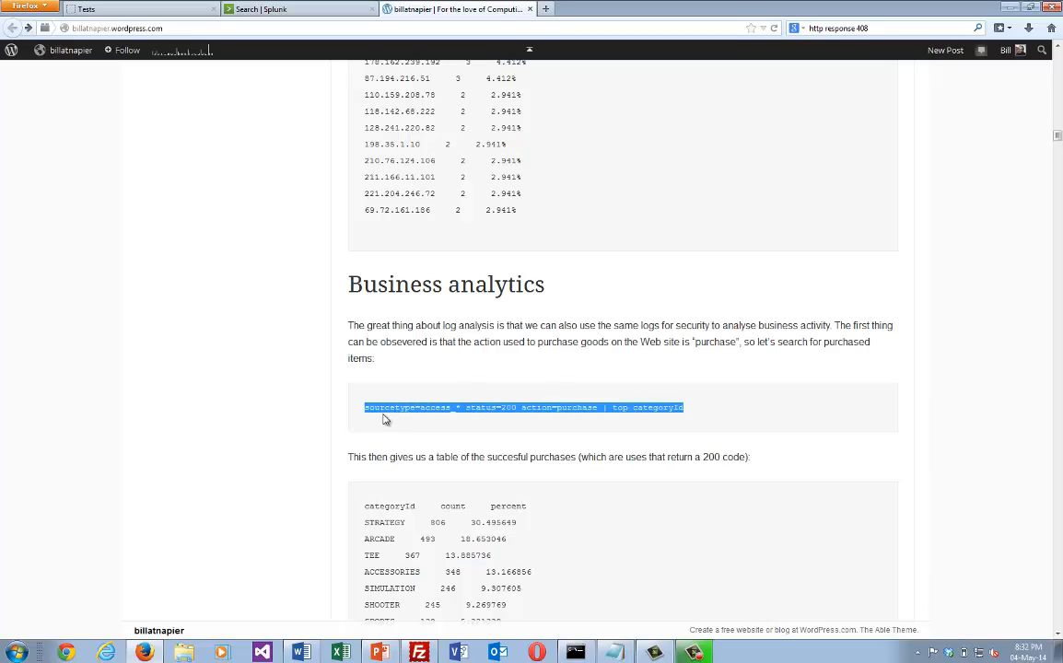
pyautogui.click(385, 420)
pyautogui.moveTo(598, 411); pyautogui.dragTo(349, 424)
pyautogui.hotkey('ctrl', 'c')
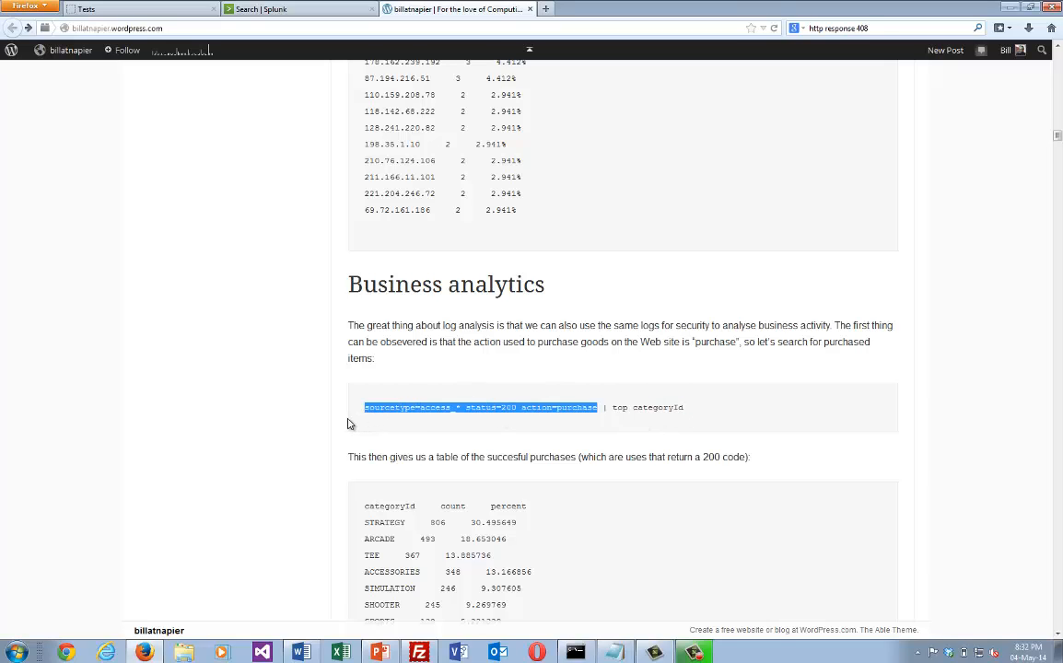
pyautogui.click(283, 9)
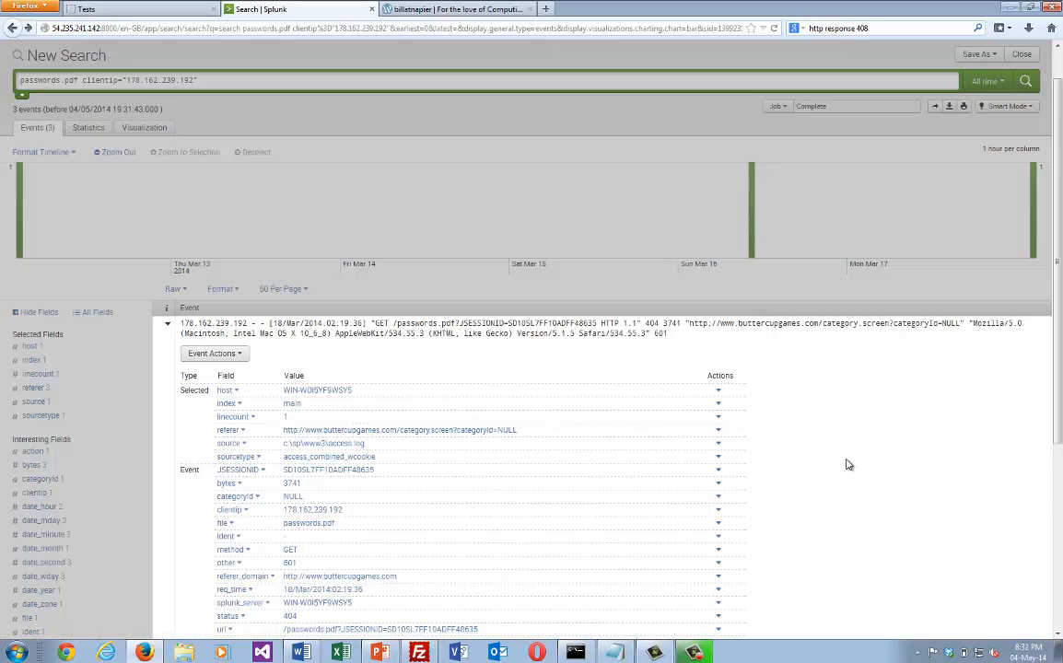
# Look through the field list of the expanded passwords.pdf event, and reload the search page.
pyautogui.scroll(-3, 848, 463)
pyautogui.scroll(-1, 849, 465)
pyautogui.scroll(1, 848, 465)
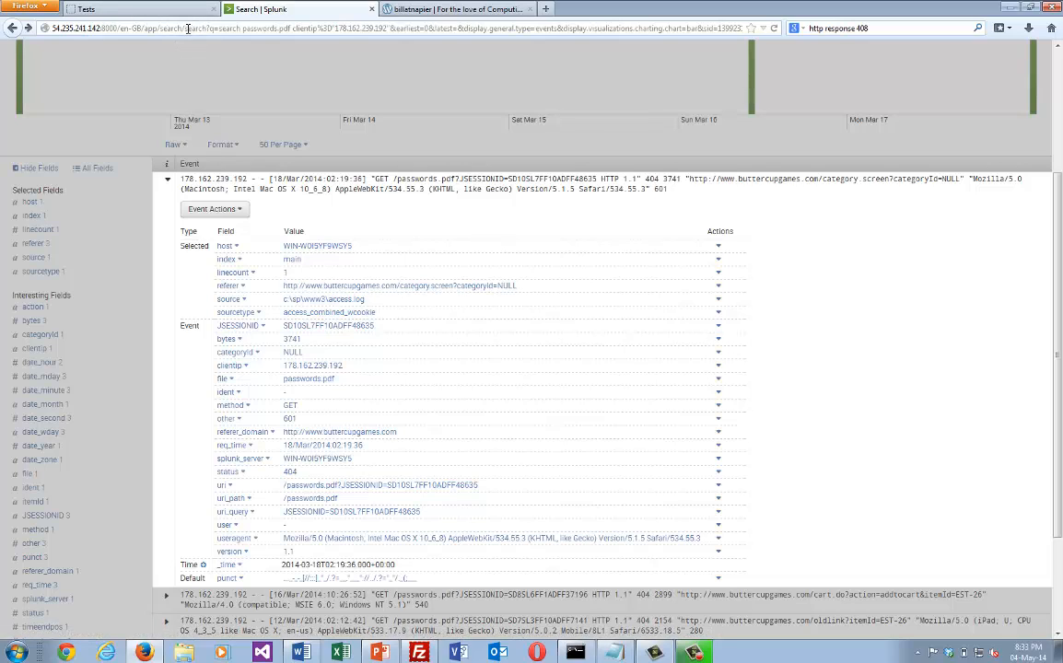
pyautogui.click(188, 28)
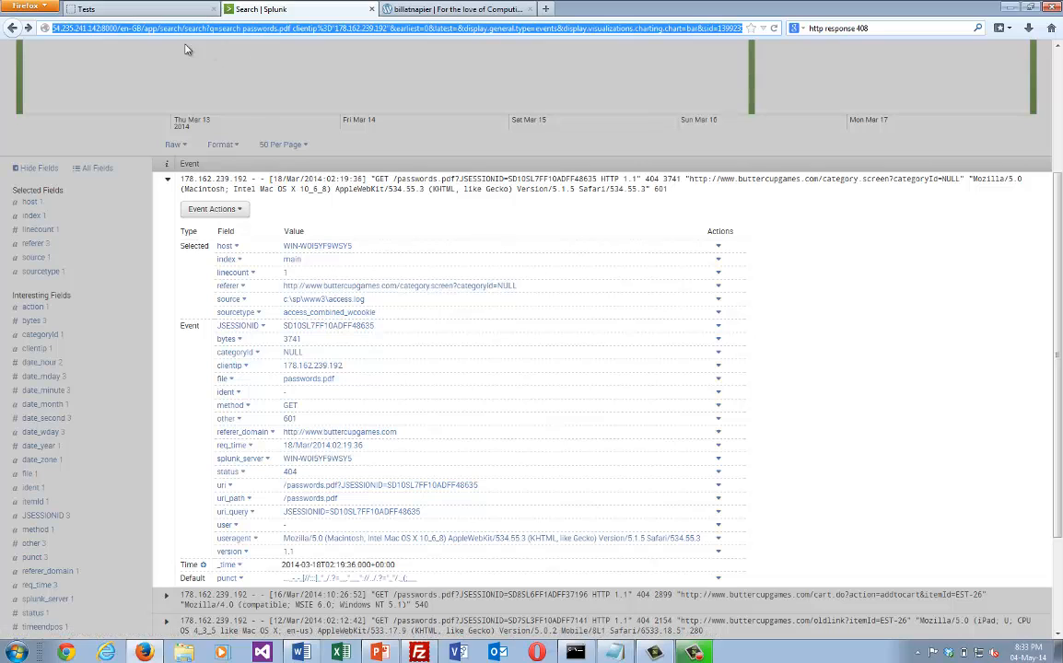
pyautogui.press('Return')
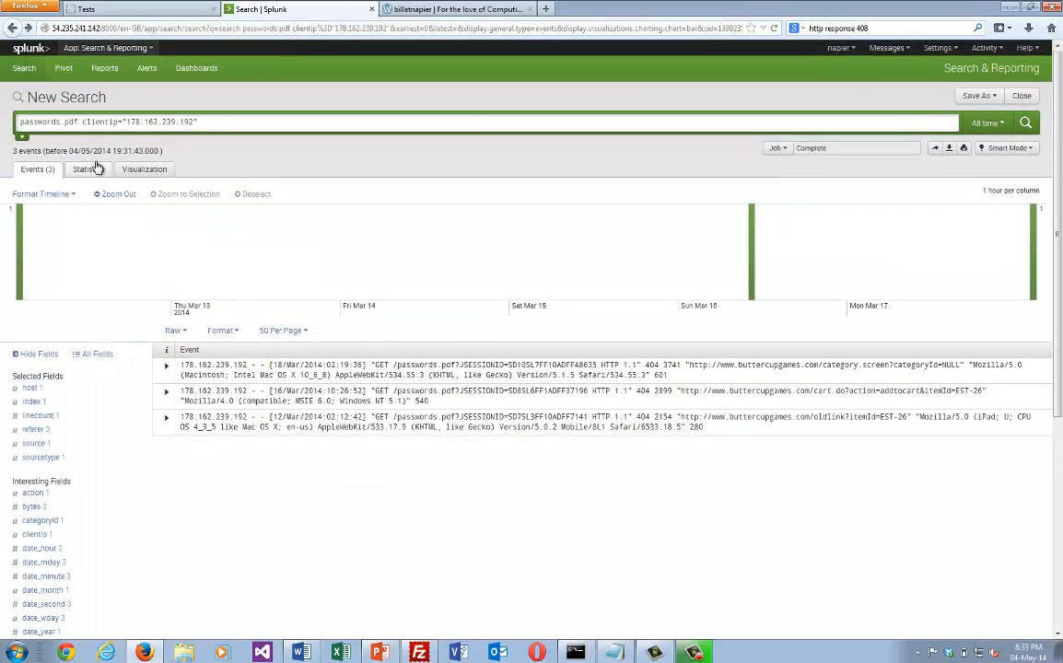
# Replace the current search with POST and run it to list all POST requests.
pyautogui.moveTo(210, 119); pyautogui.dragTo(3, 117)
pyautogui.write('pos')
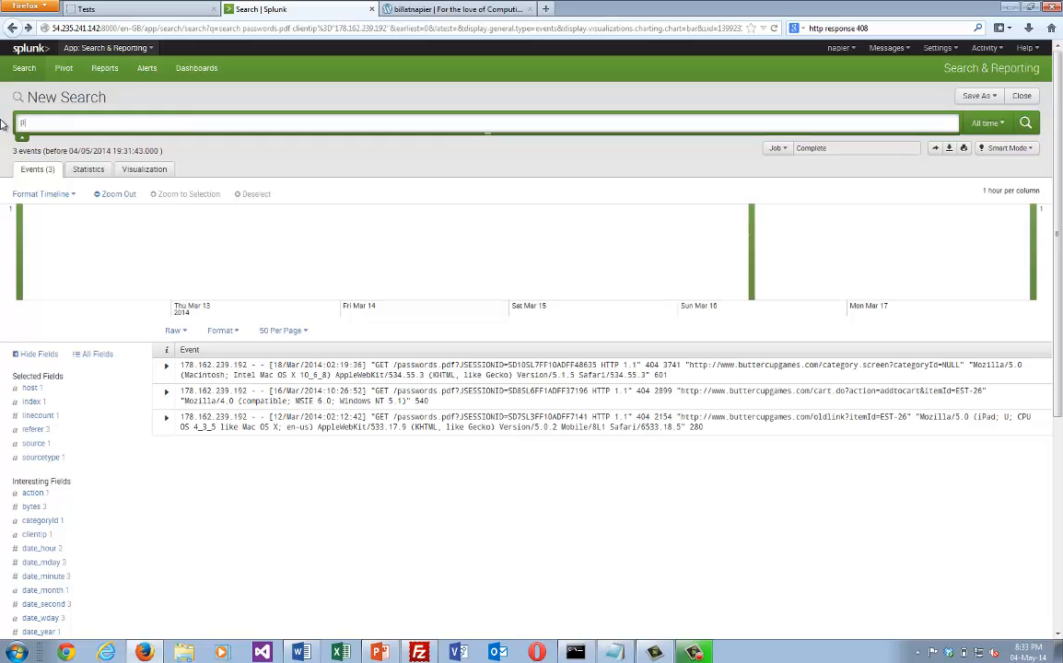
pyautogui.press('Return')
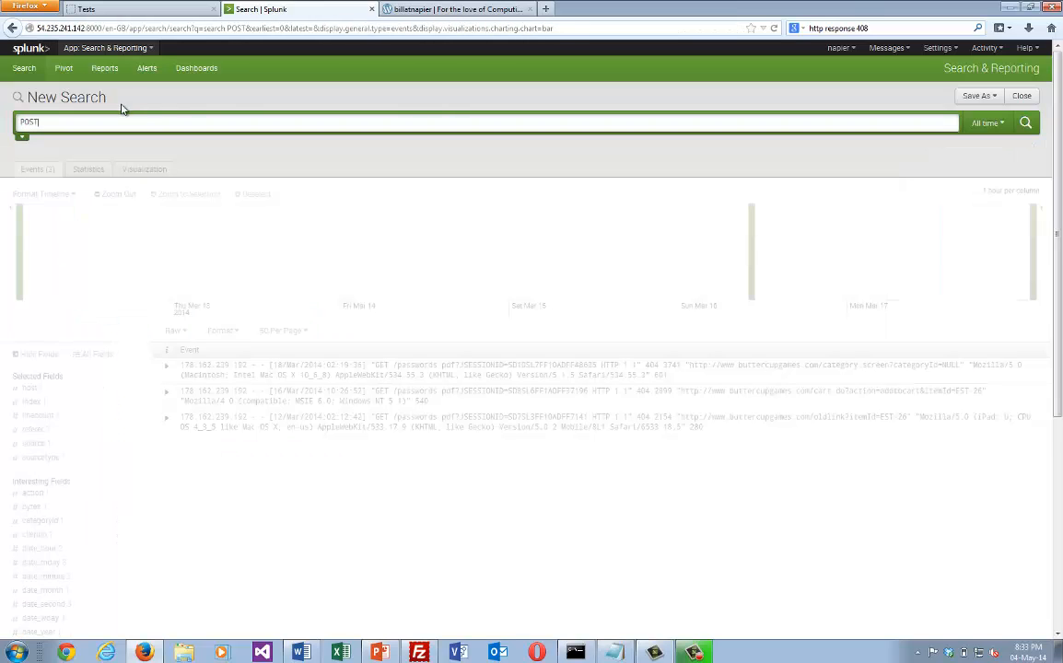
pyautogui.scroll(-1, 343, 368)
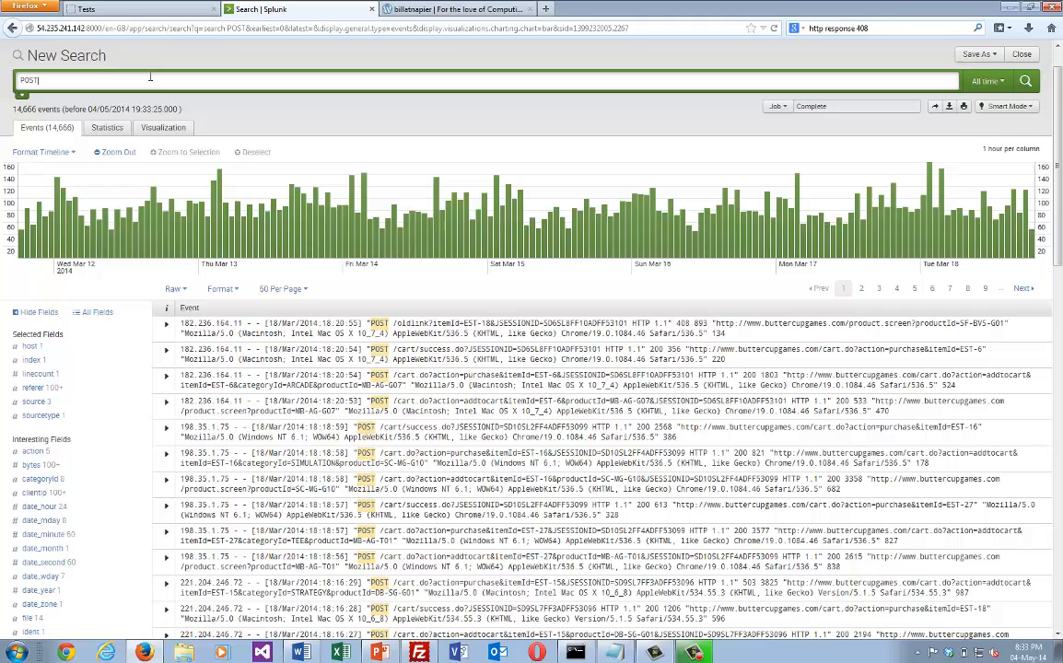
# Use the copied query to run sourcetype=access_* status=200 instead of POST, and filter the events to action=purchase from the action field.
pyautogui.hotkey('ctrl', 'v')
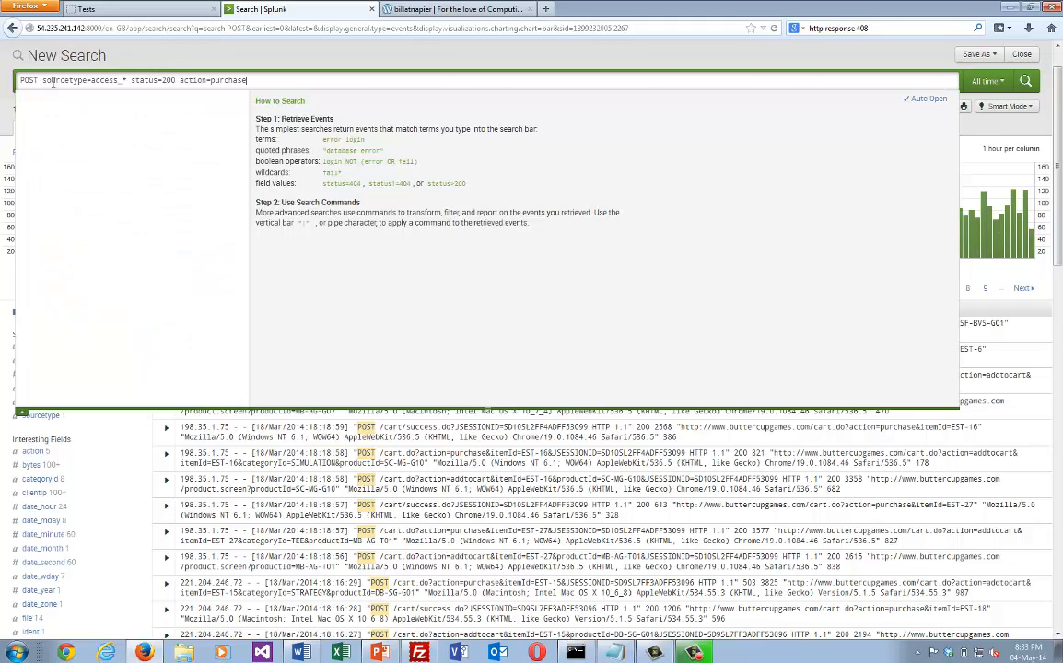
pyautogui.moveTo(43, 83); pyautogui.dragTo(4, 83)
pyautogui.press('BackSpace')
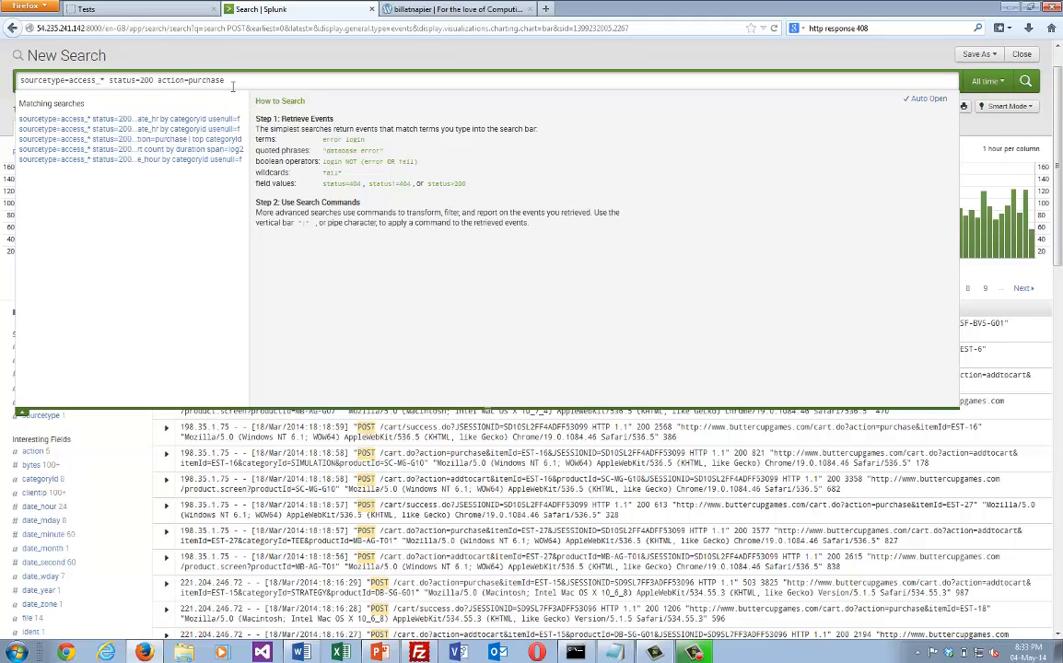
pyautogui.moveTo(236, 79); pyautogui.dragTo(180, 78)
pyautogui.press('BackSpace')
pyautogui.press('BackSpace')
pyautogui.press('Return')
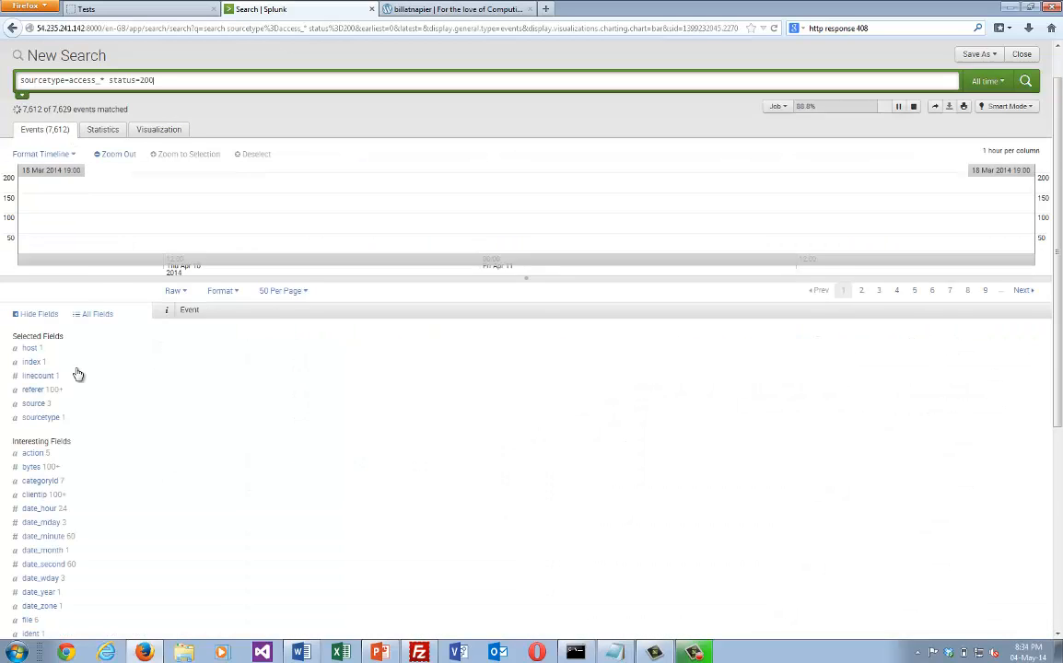
pyautogui.click(33, 454)
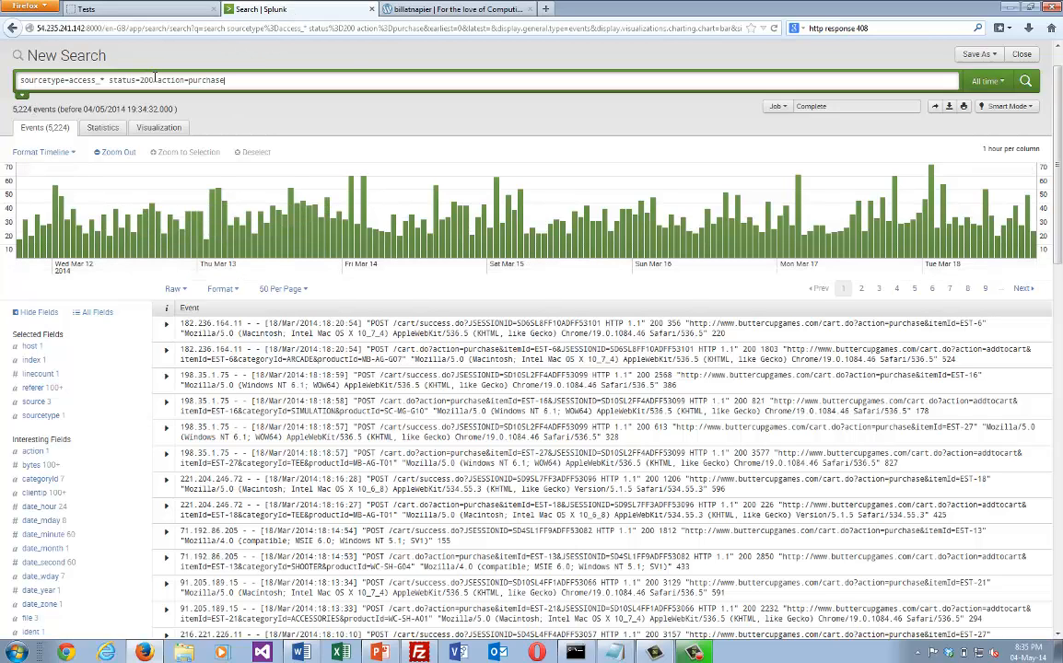
# Change the status condition to status!=200 and run the search for unsuccessful purchases.
pyautogui.moveTo(155, 81); pyautogui.dragTo(109, 81)
pyautogui.click(225, 81)
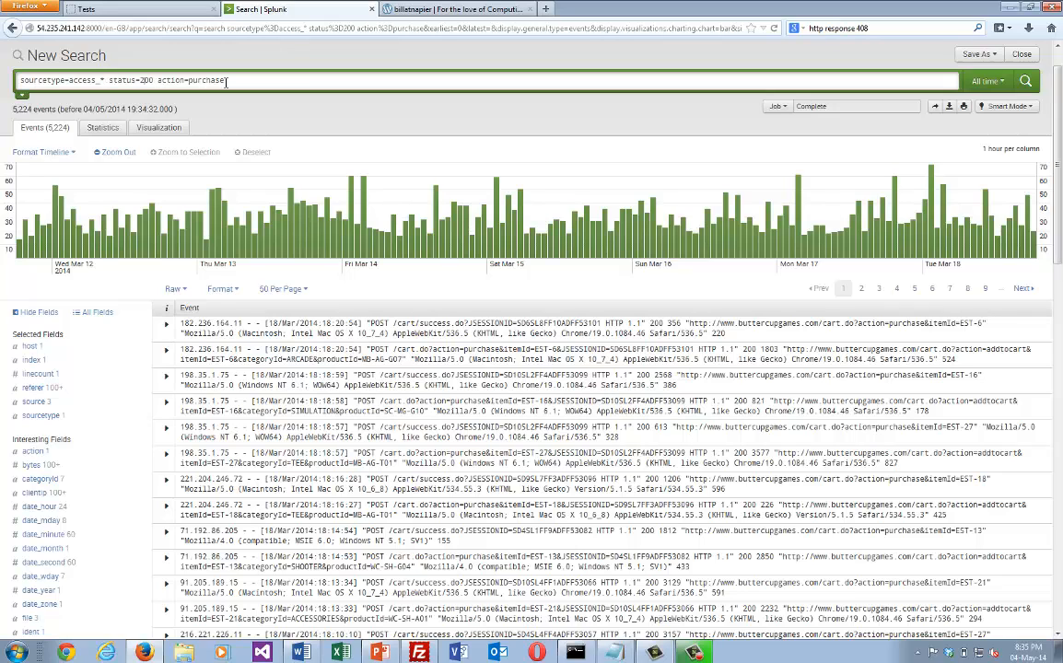
pyautogui.click(136, 81)
pyautogui.write('!')
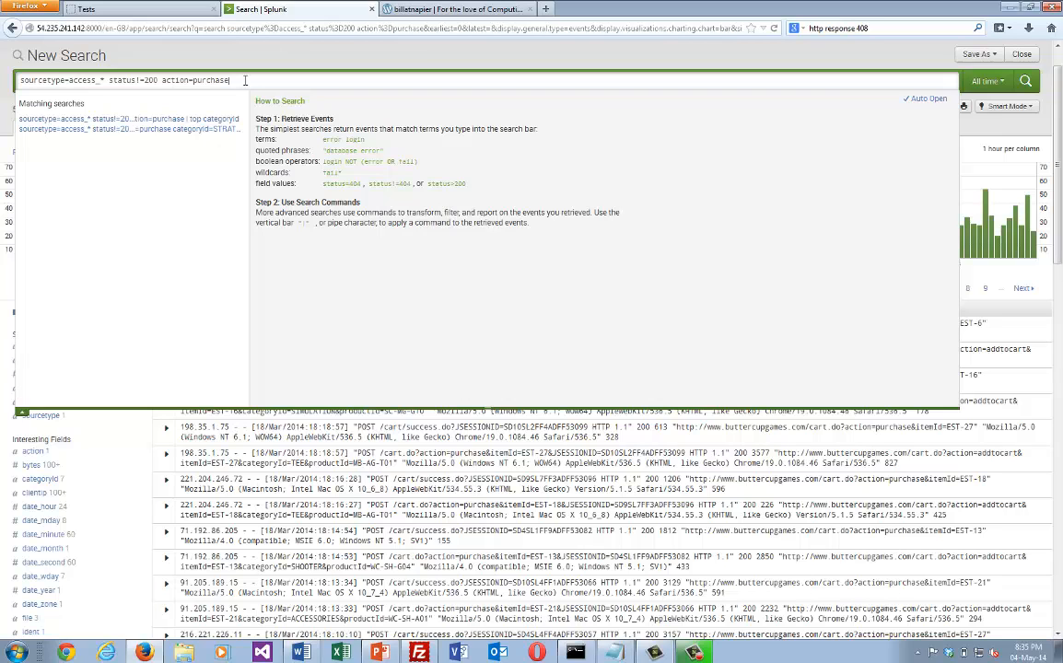
pyautogui.click(1028, 82)
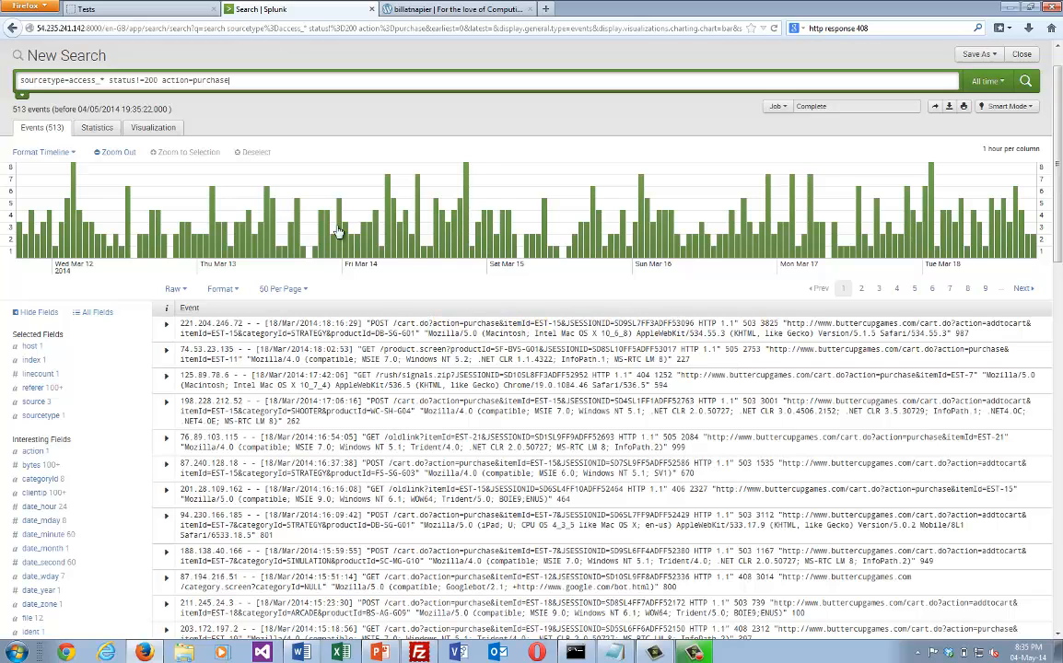
# Review the status summary from the first unsuccessful purchase event, and go back to the status=200 purchase search.
pyautogui.click(166, 323)
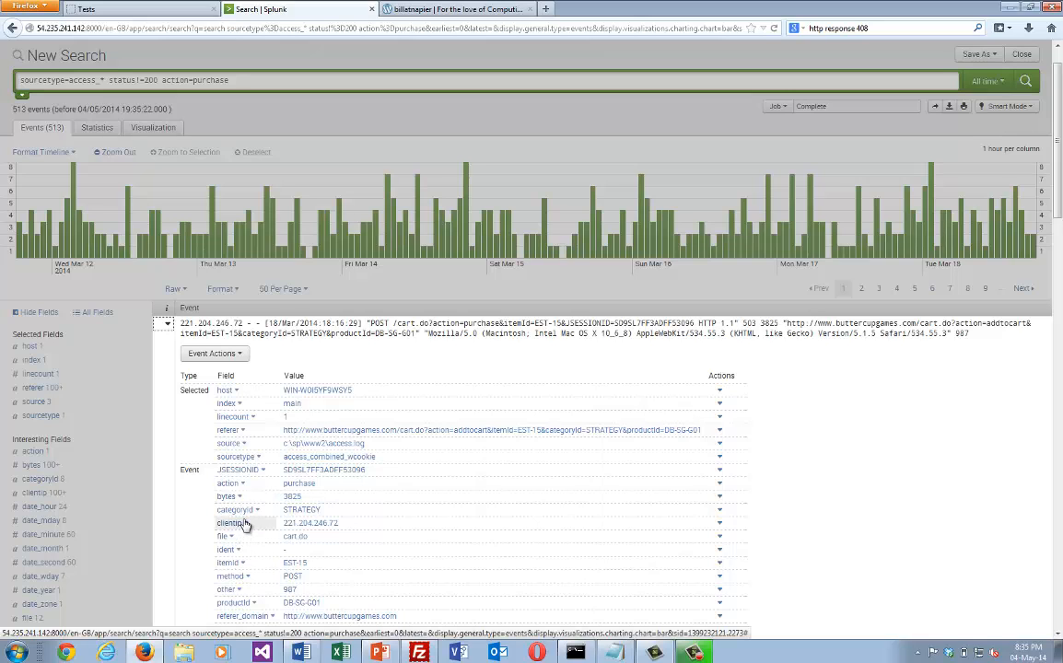
pyautogui.scroll(-2, 244, 523)
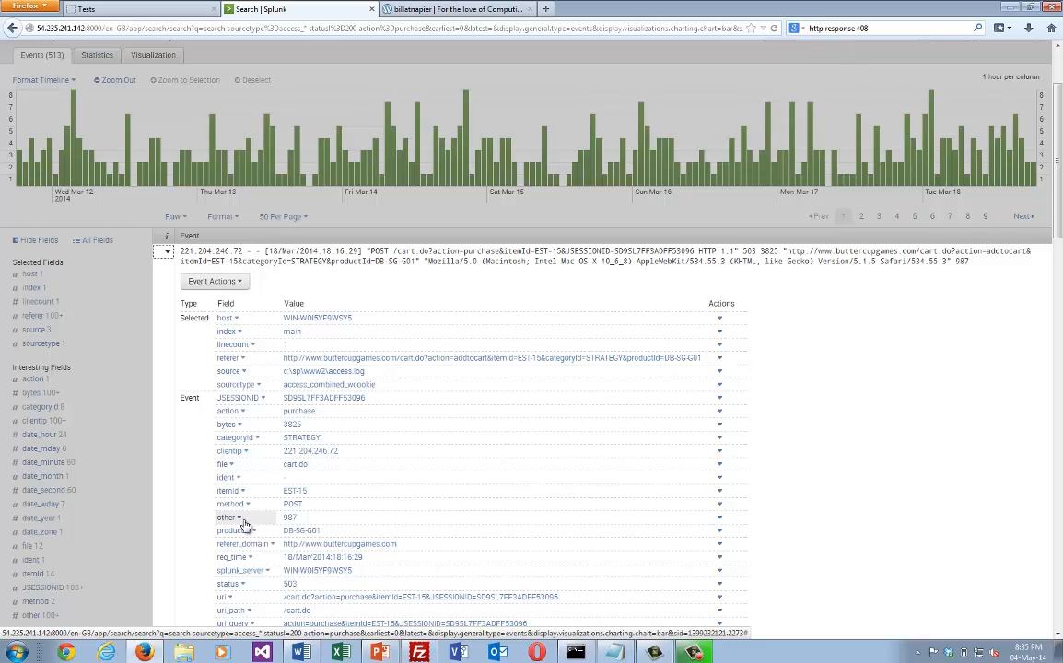
pyautogui.click(244, 586)
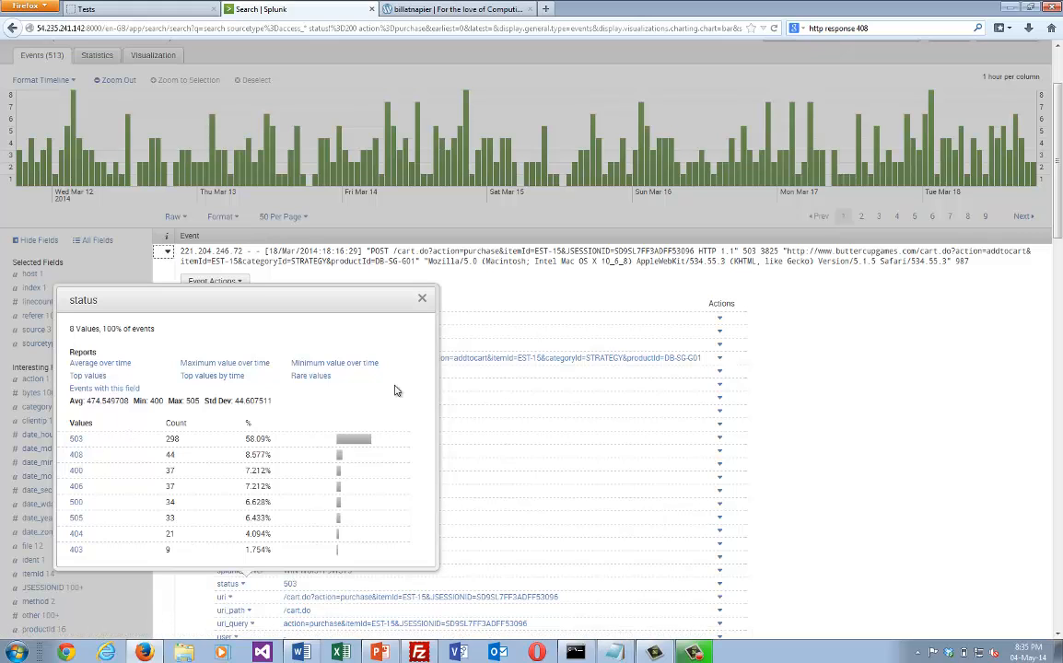
pyautogui.click(422, 299)
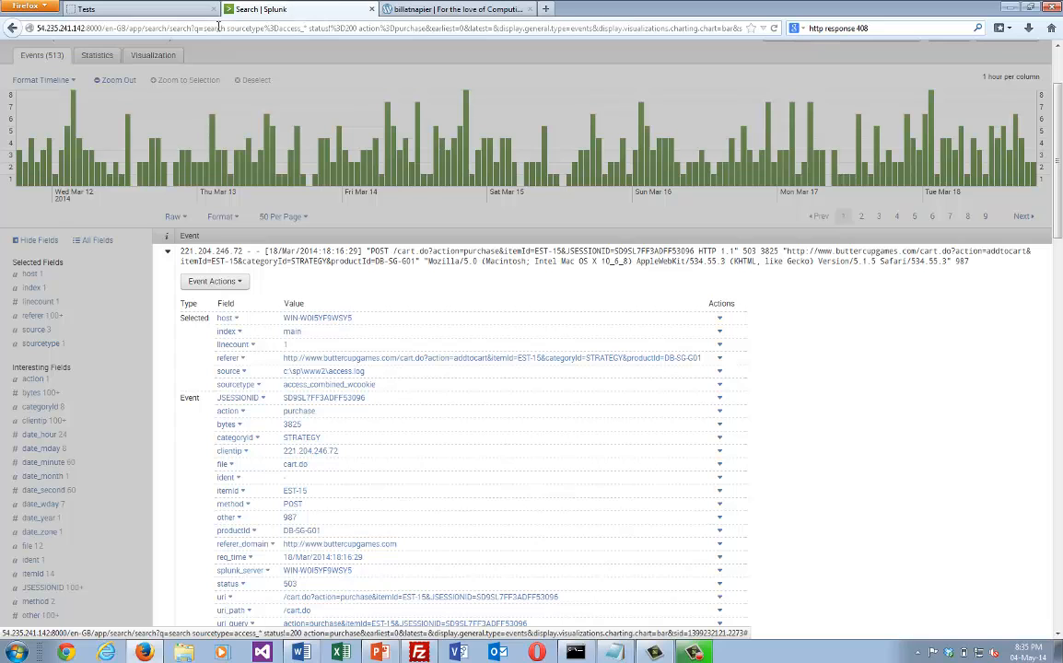
pyautogui.click(13, 28)
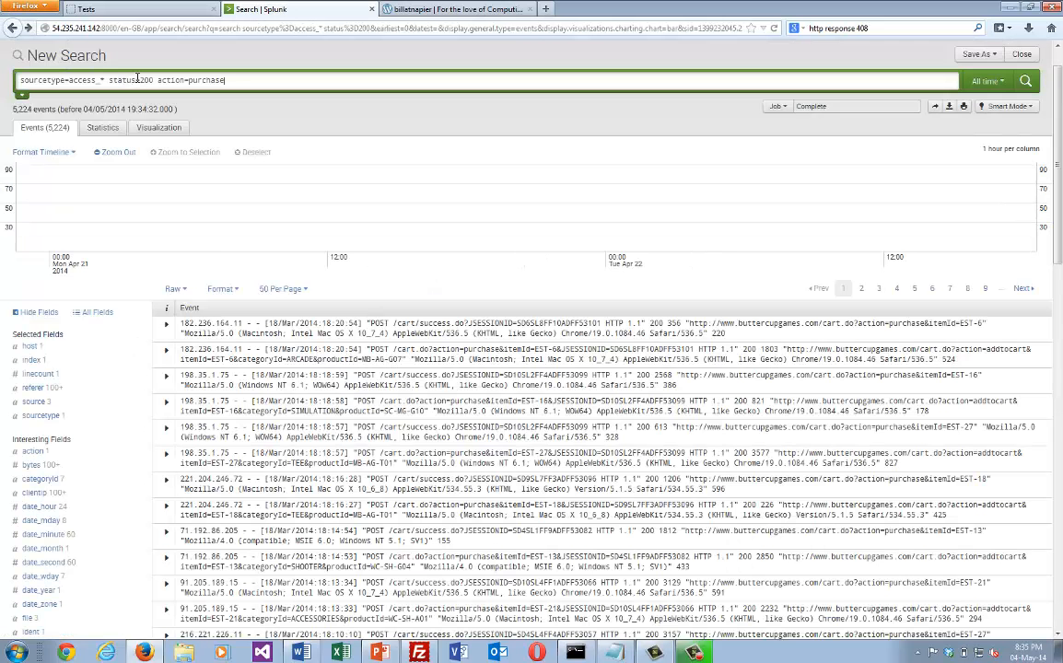
# Return to the sourcetype=access_* status=200 search and filter its events to purchase using the action field's values.
pyautogui.moveTo(155, 84); pyautogui.dragTo(150, 85)
pyautogui.click(162, 81)
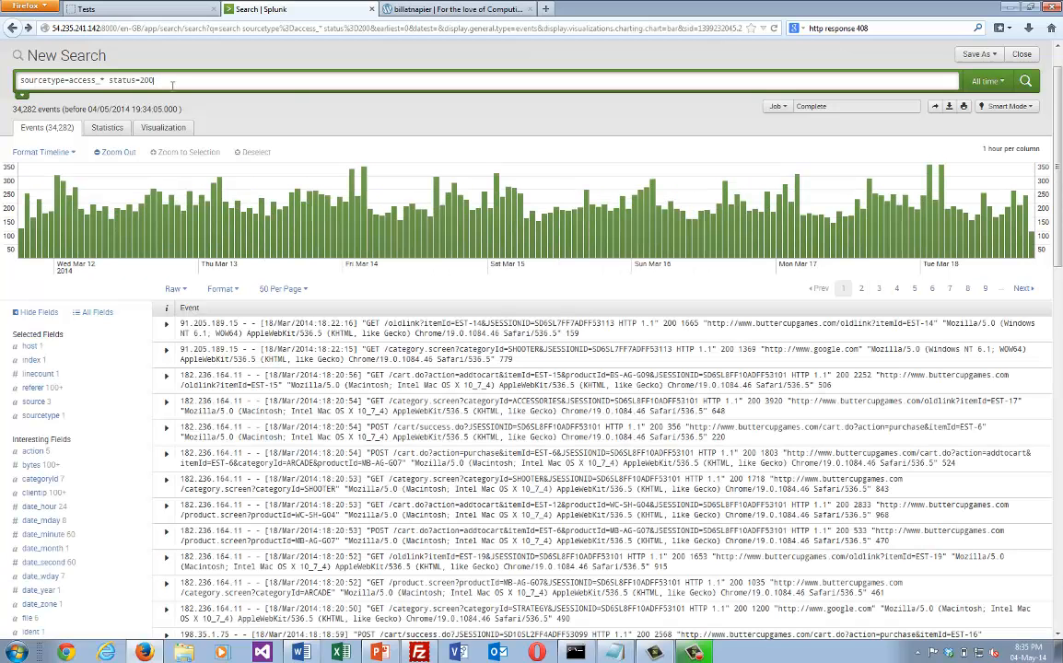
pyautogui.click(433, 9)
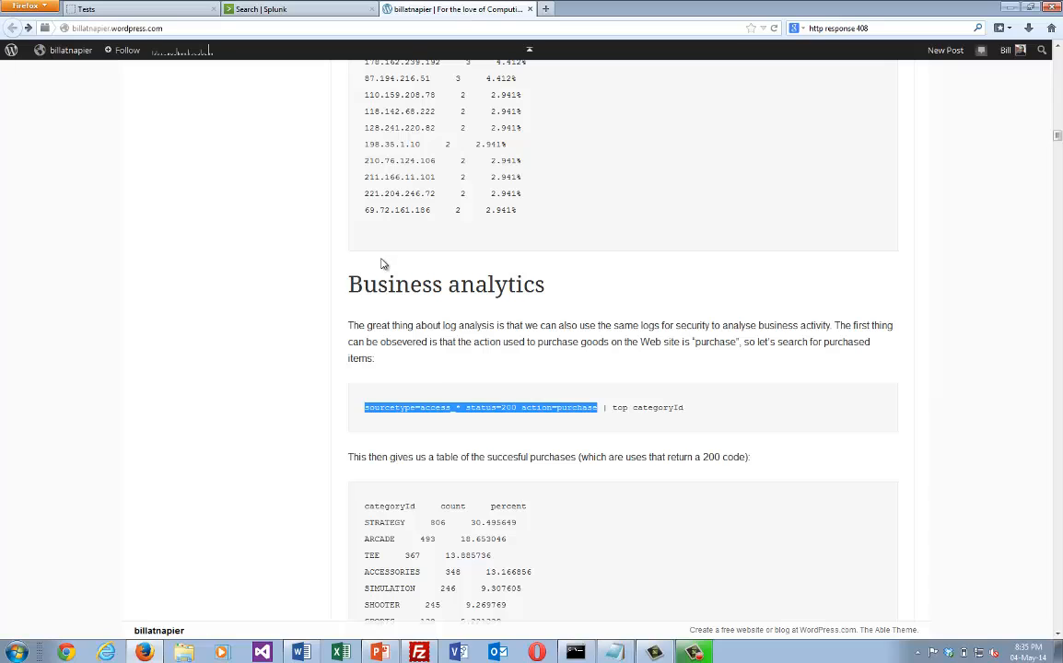
pyautogui.click(455, 412)
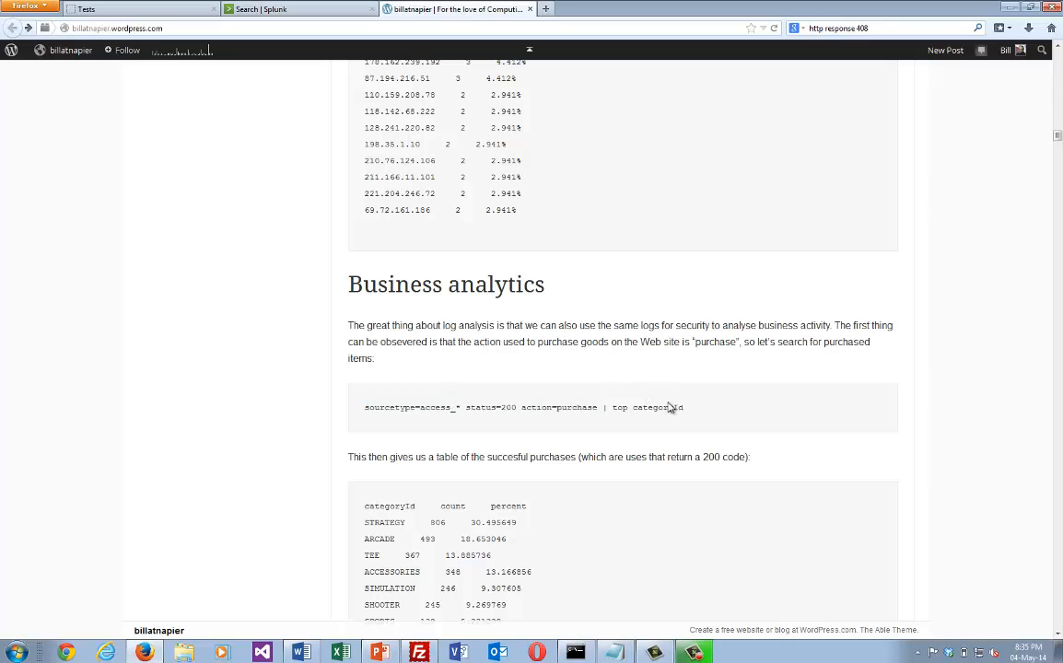
pyautogui.click(314, 12)
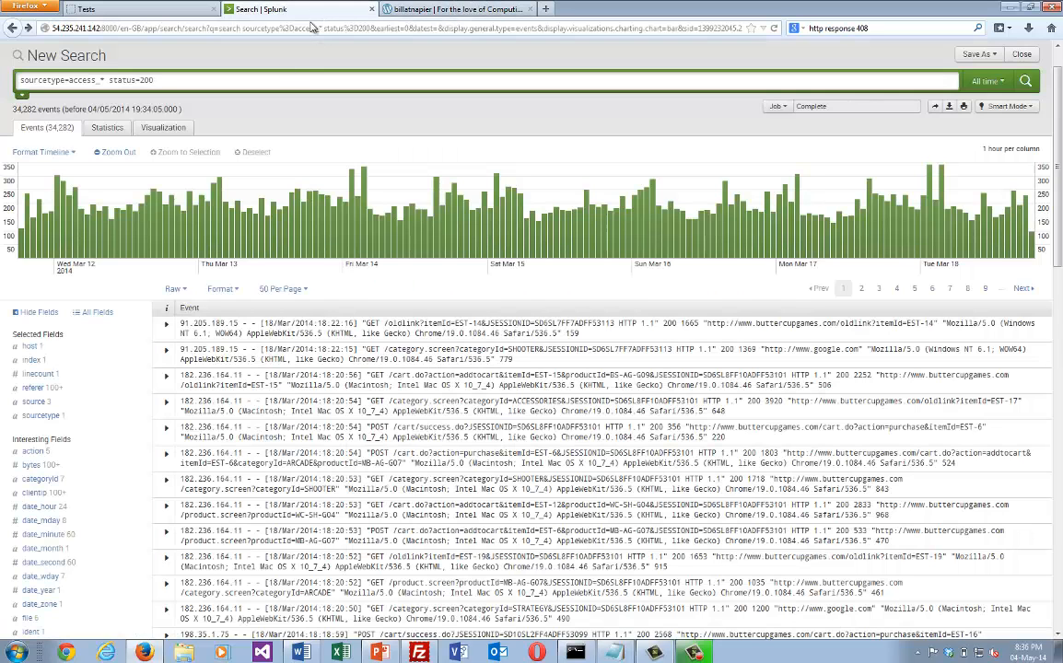
pyautogui.click(34, 452)
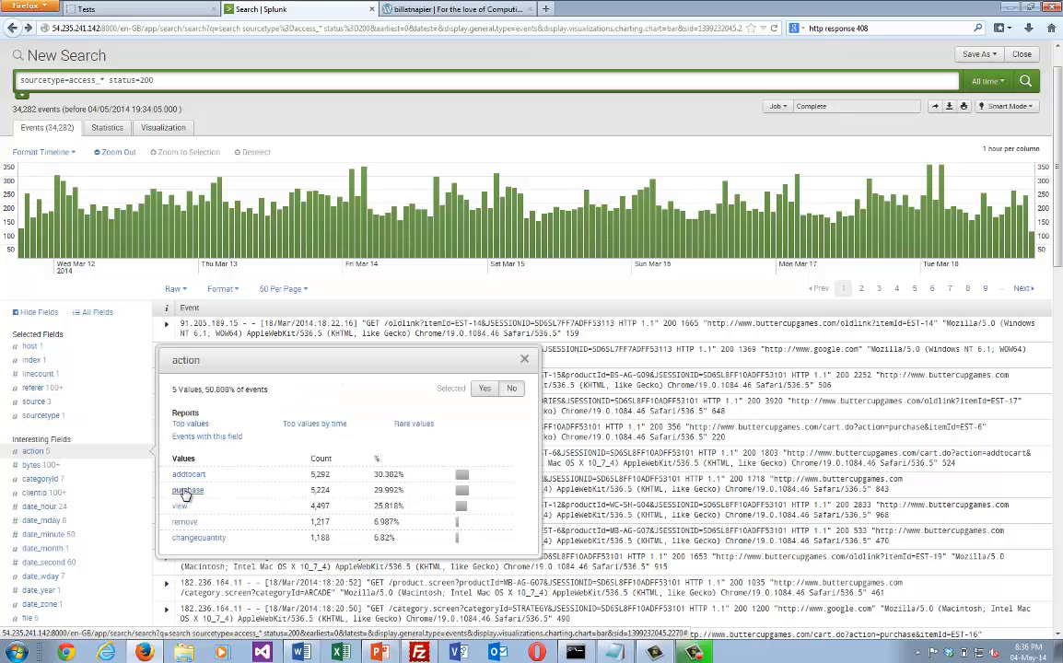
pyautogui.click(187, 490)
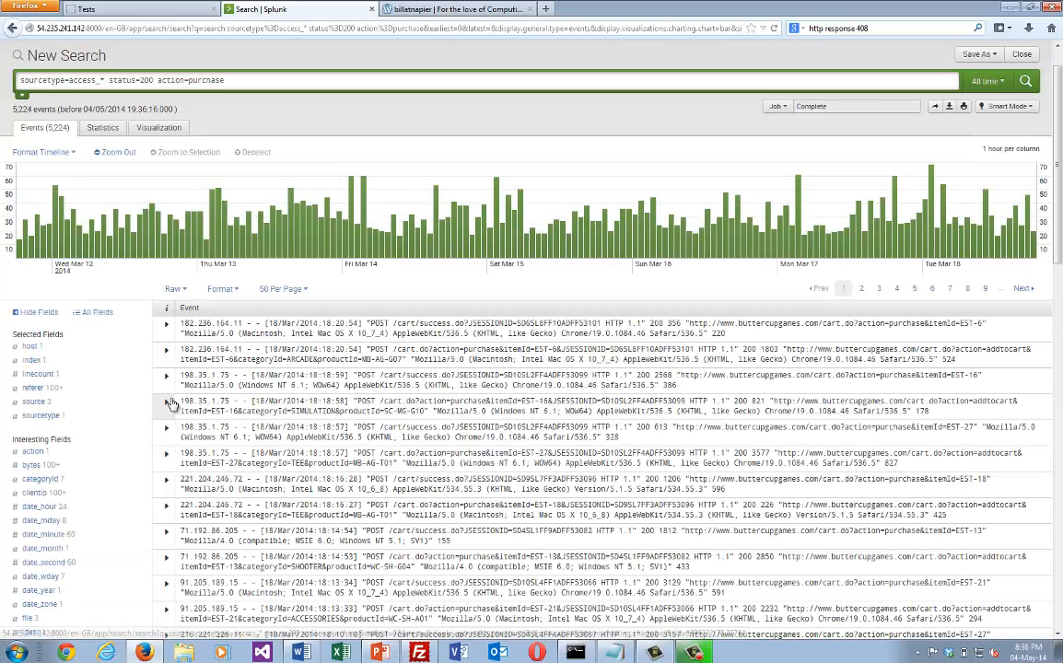
# Examine the field details of the first successful purchase event and compare them with the blog's Business analytics section.
pyautogui.click(166, 326)
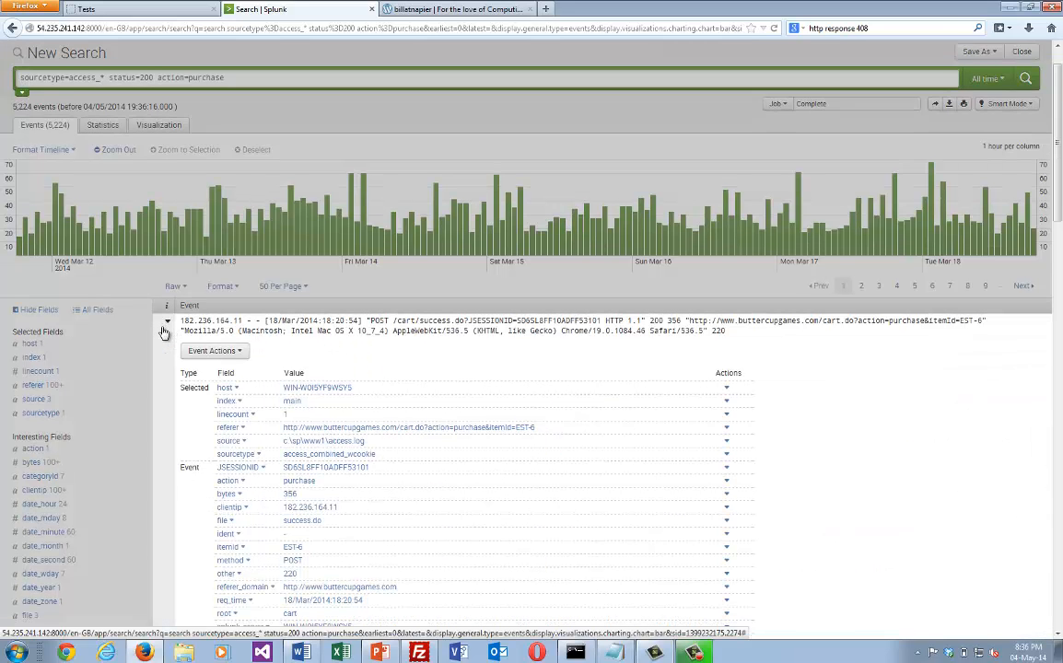
pyautogui.scroll(-3, 163, 332)
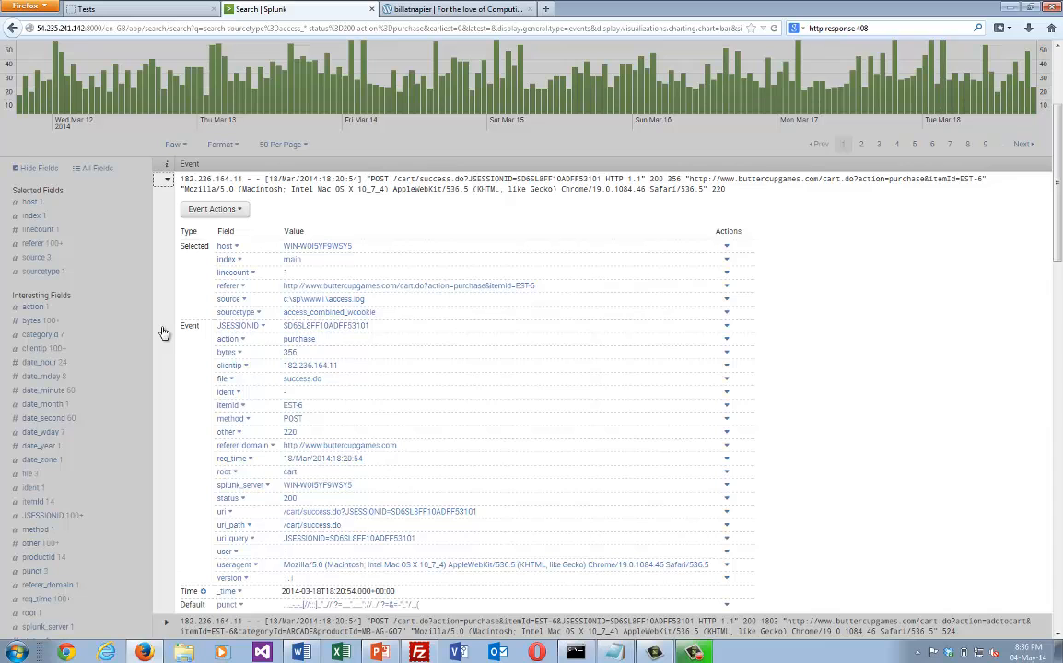
pyautogui.click(126, 217)
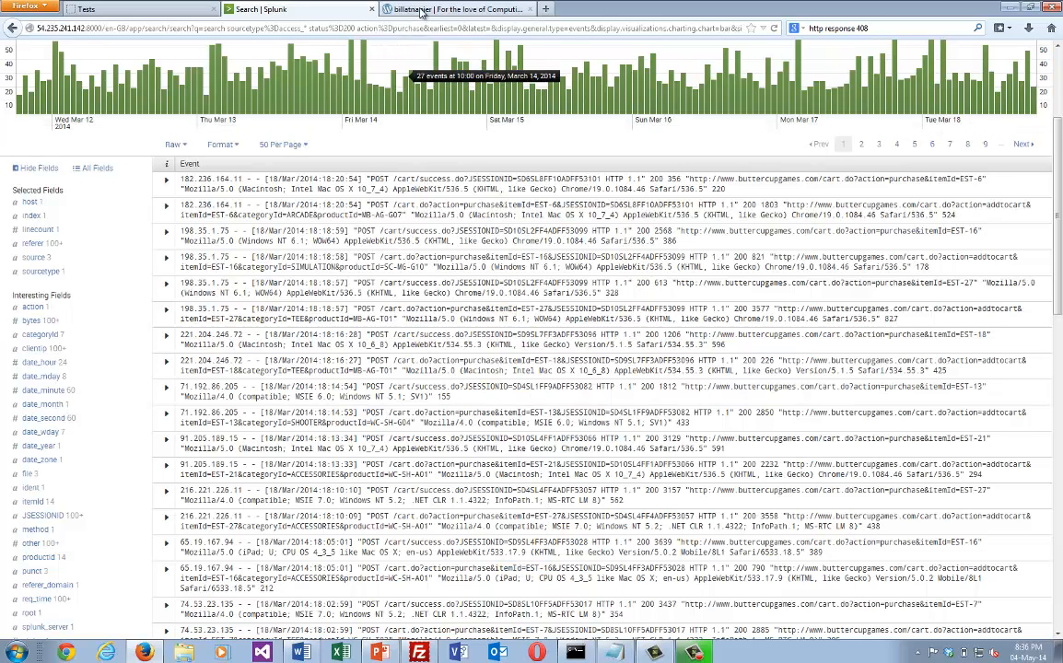
pyautogui.click(421, 11)
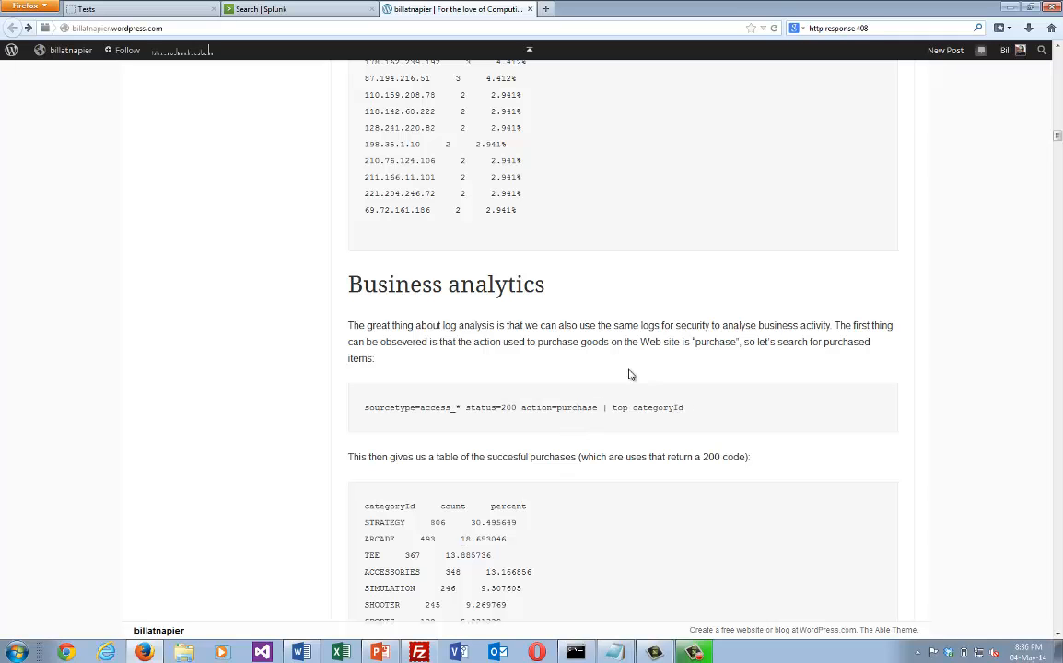
pyautogui.click(350, 10)
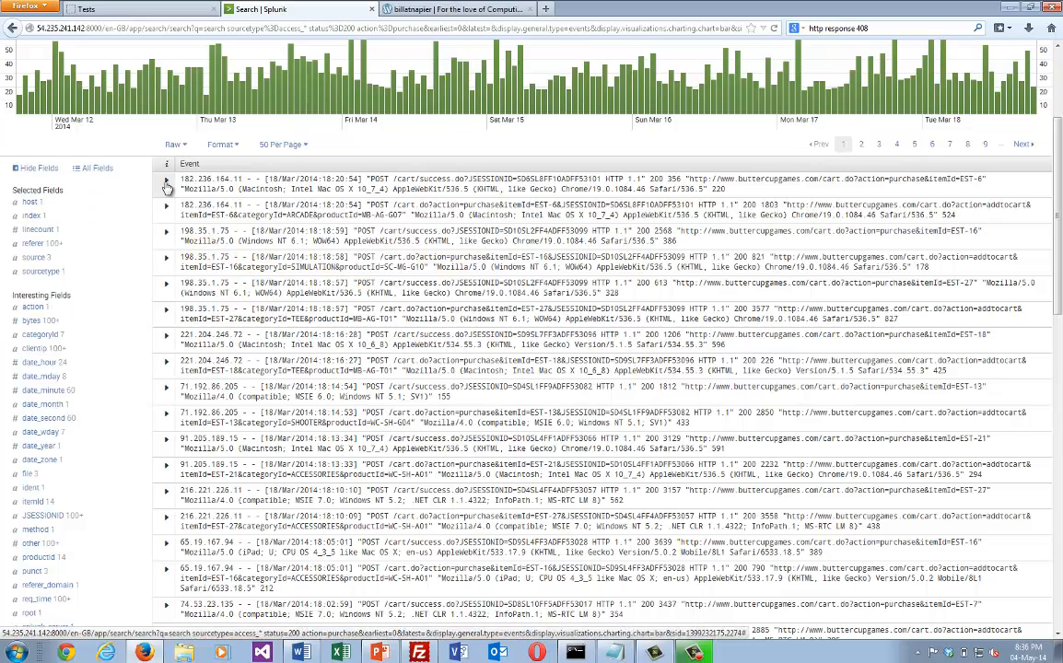
pyautogui.scroll(3, 111, 124)
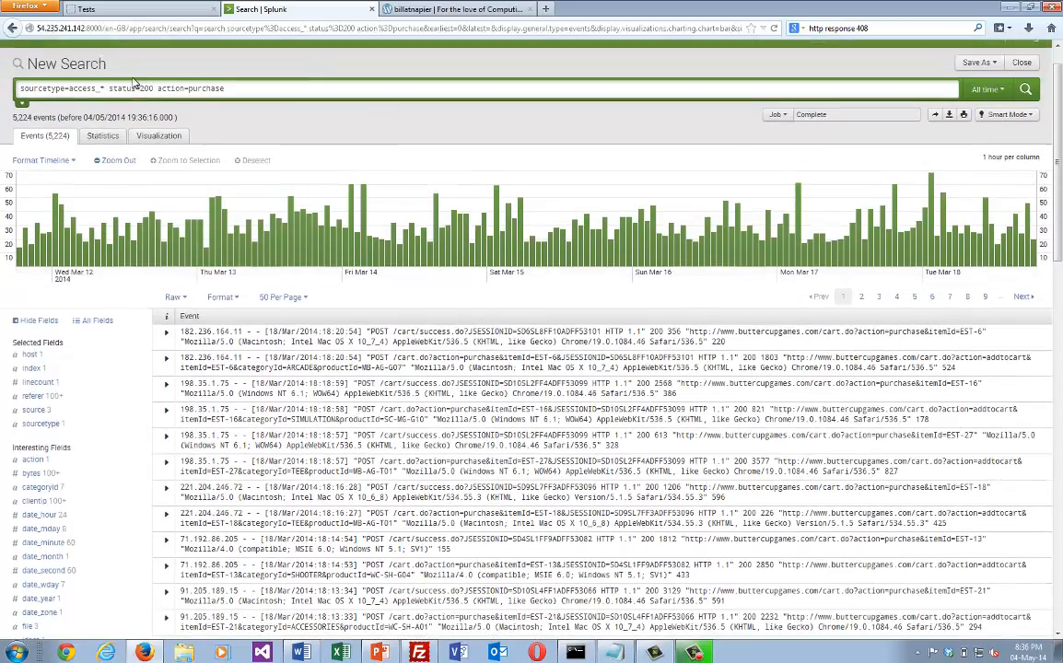
pyautogui.scroll(1, 129, 87)
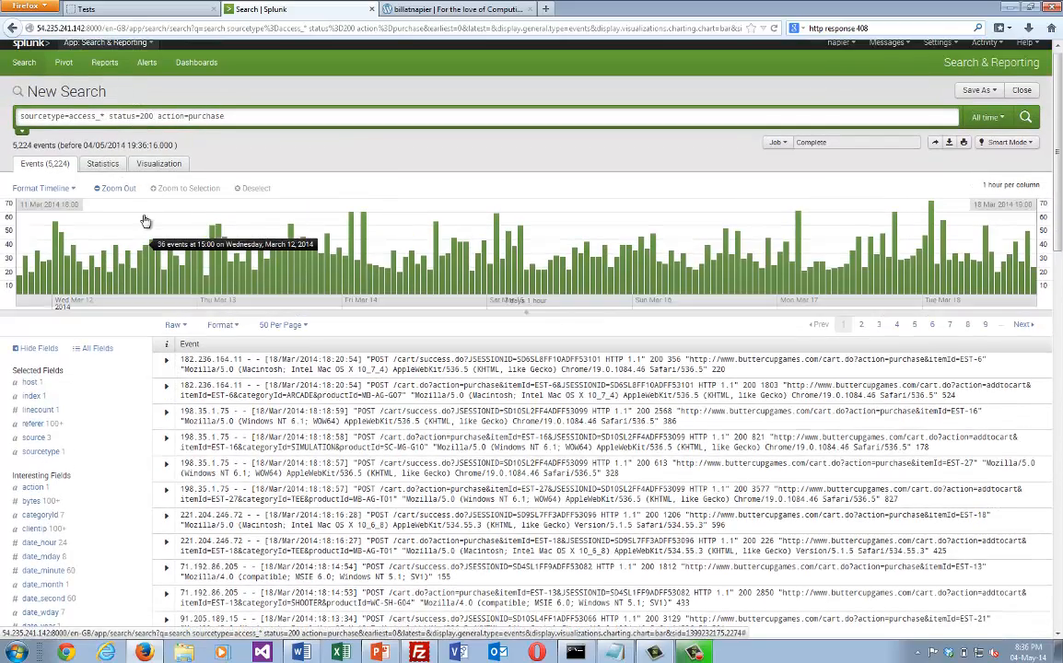
pyautogui.click(166, 362)
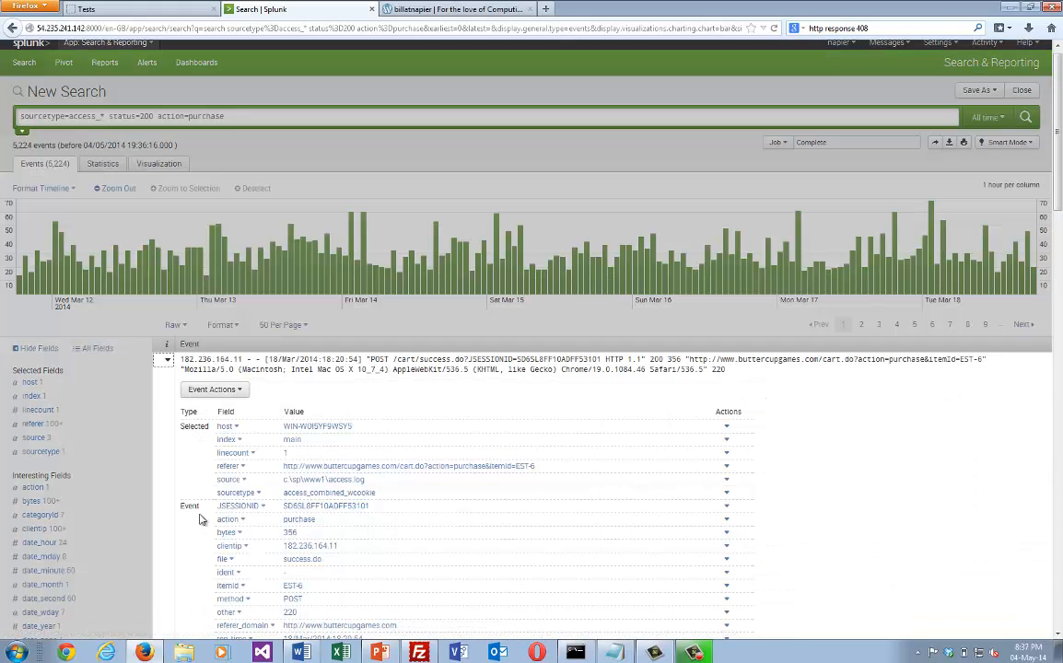
pyautogui.scroll(-3, 201, 536)
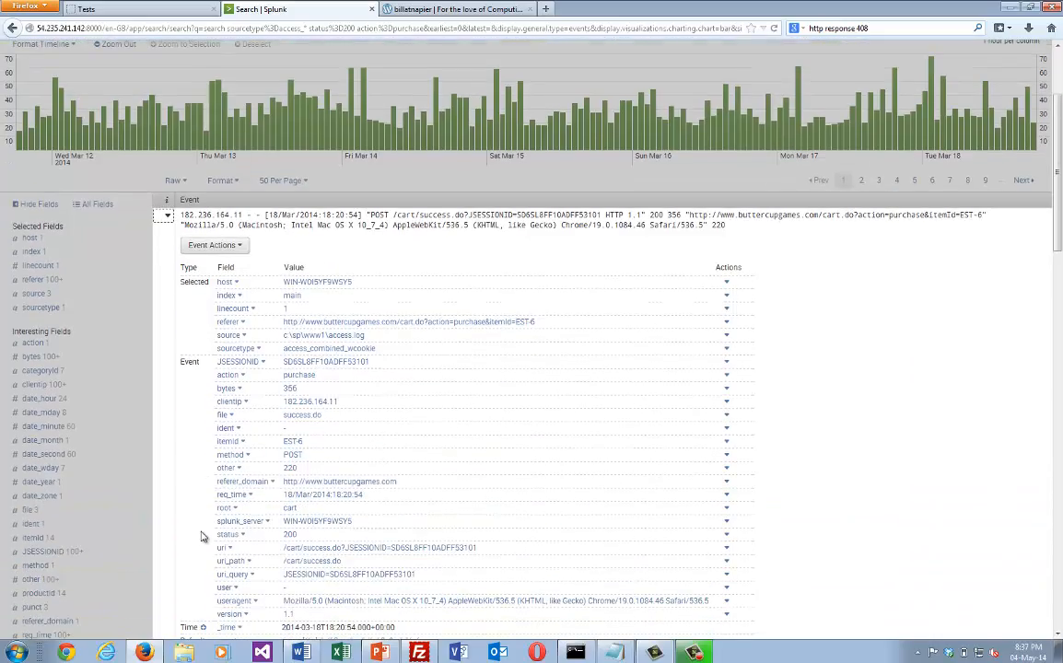
pyautogui.scroll(-3, 201, 536)
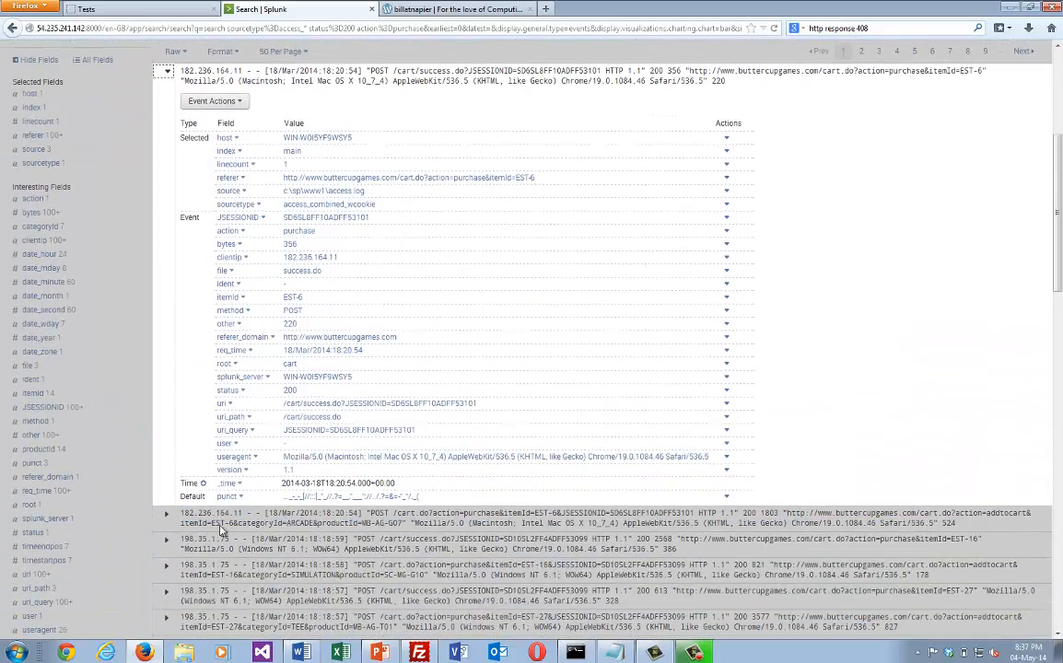
pyautogui.scroll(8, 205, 455)
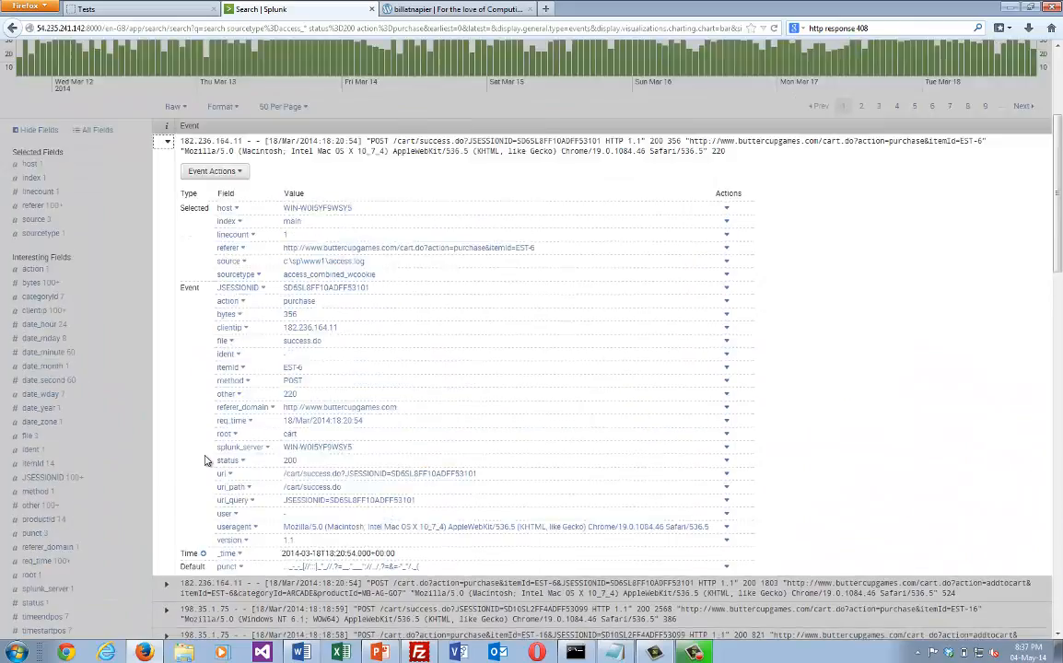
pyautogui.scroll(1, 313, 416)
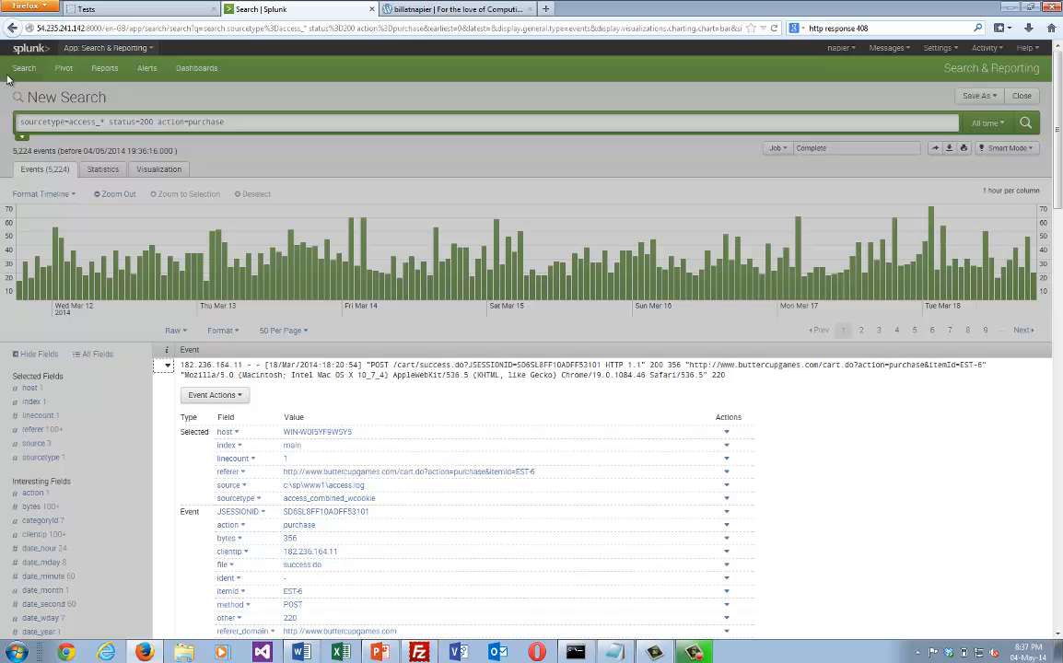
pyautogui.click(113, 120)
pyautogui.click(230, 123)
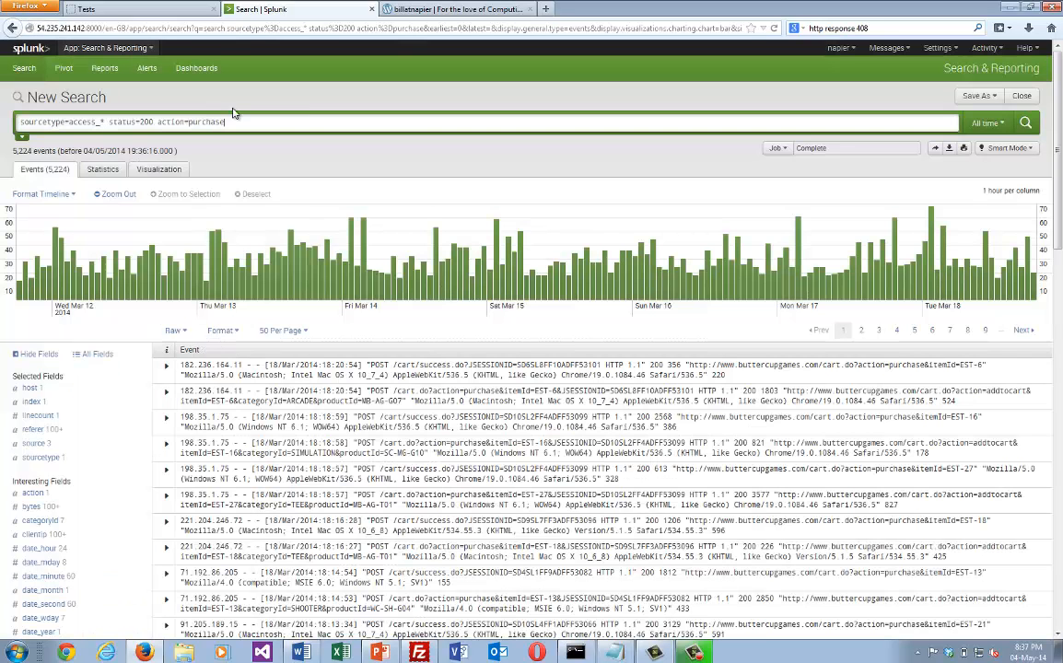
# Copy the blog query sourcetype=access_* status=200 action=purchase | top categoryId, run it, and view its results as a bar chart and table.
pyautogui.click(378, 10)
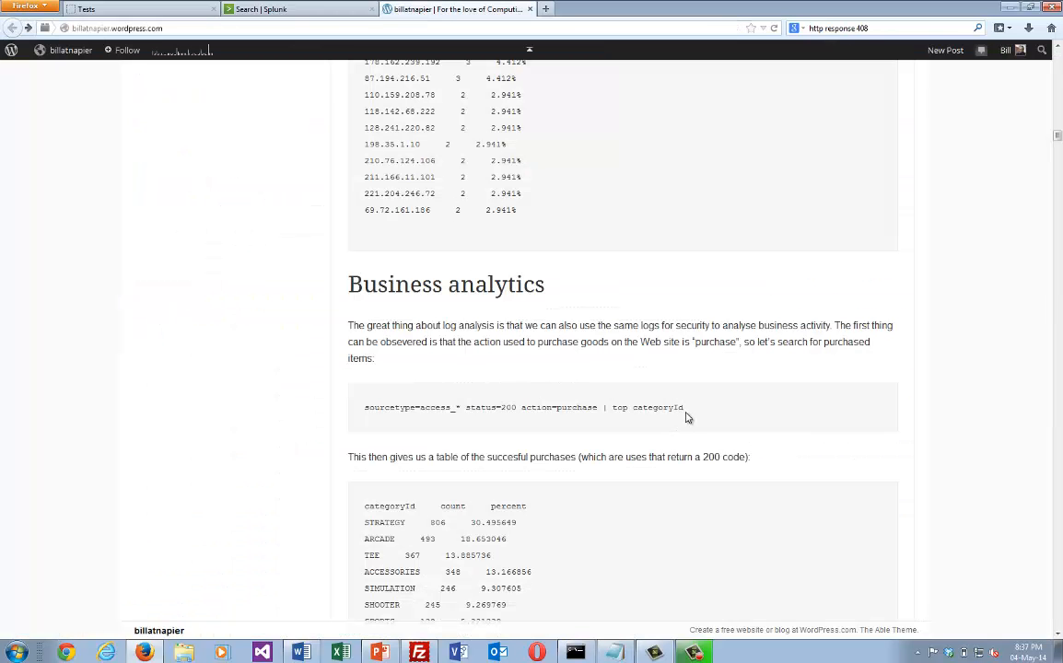
pyautogui.moveTo(686, 418); pyautogui.dragTo(365, 420)
pyautogui.hotkey('ctrl', 'c')
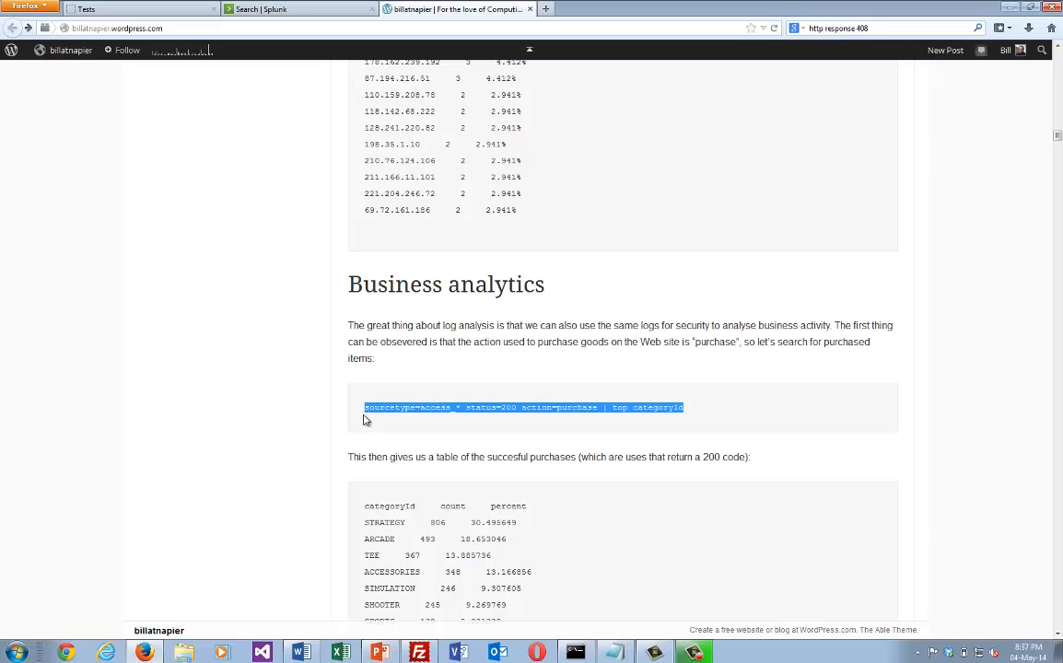
pyautogui.click(269, 9)
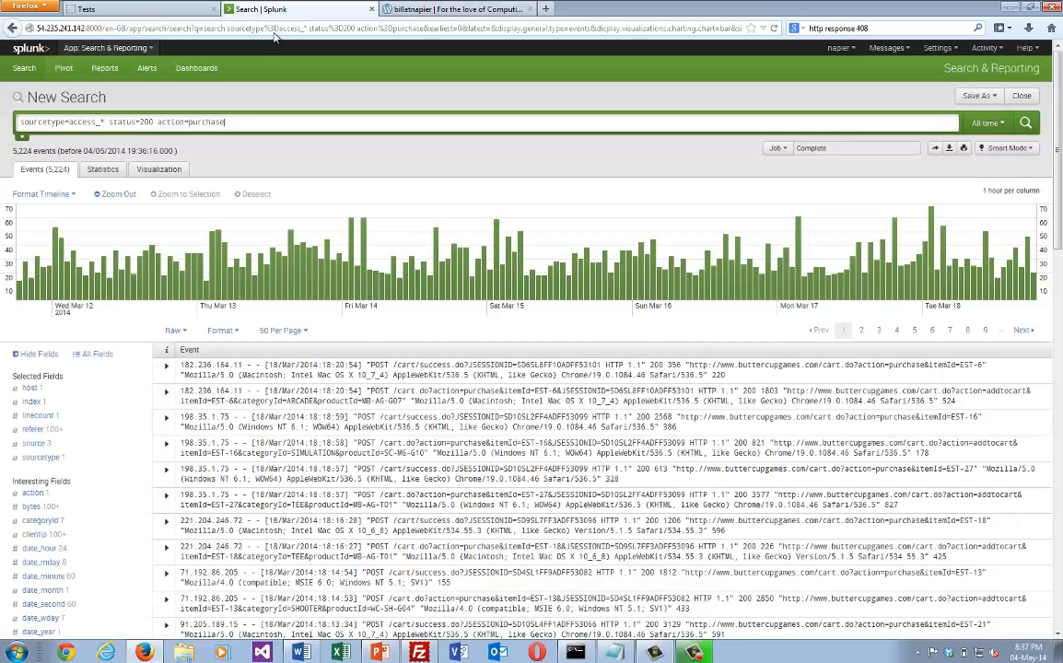
pyautogui.moveTo(225, 122); pyautogui.dragTo(2, 134)
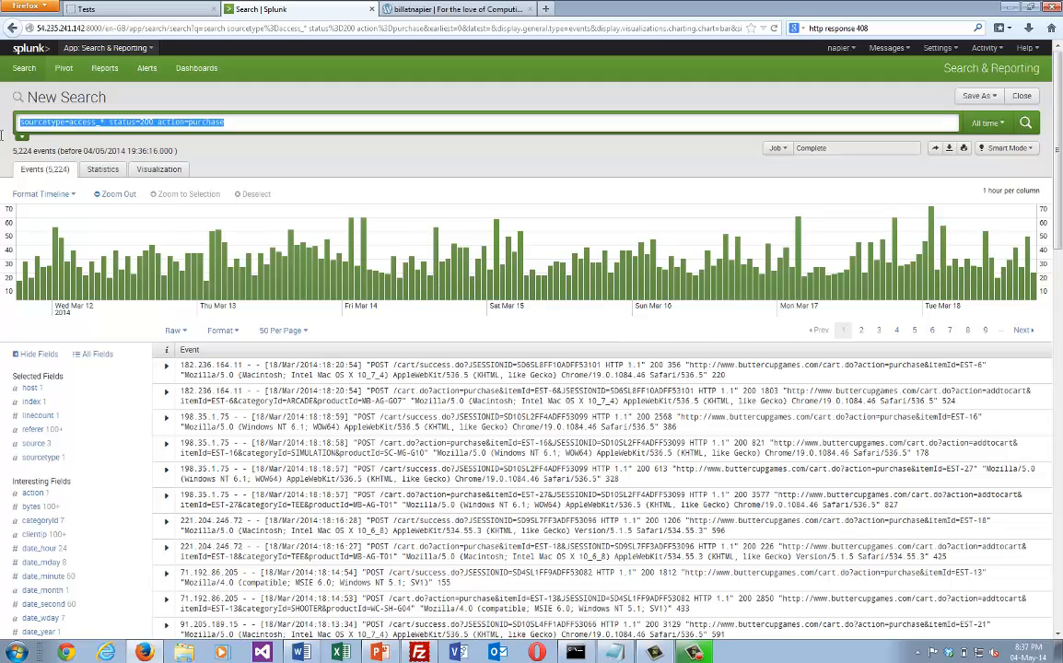
pyautogui.hotkey('ctrl', 'v')
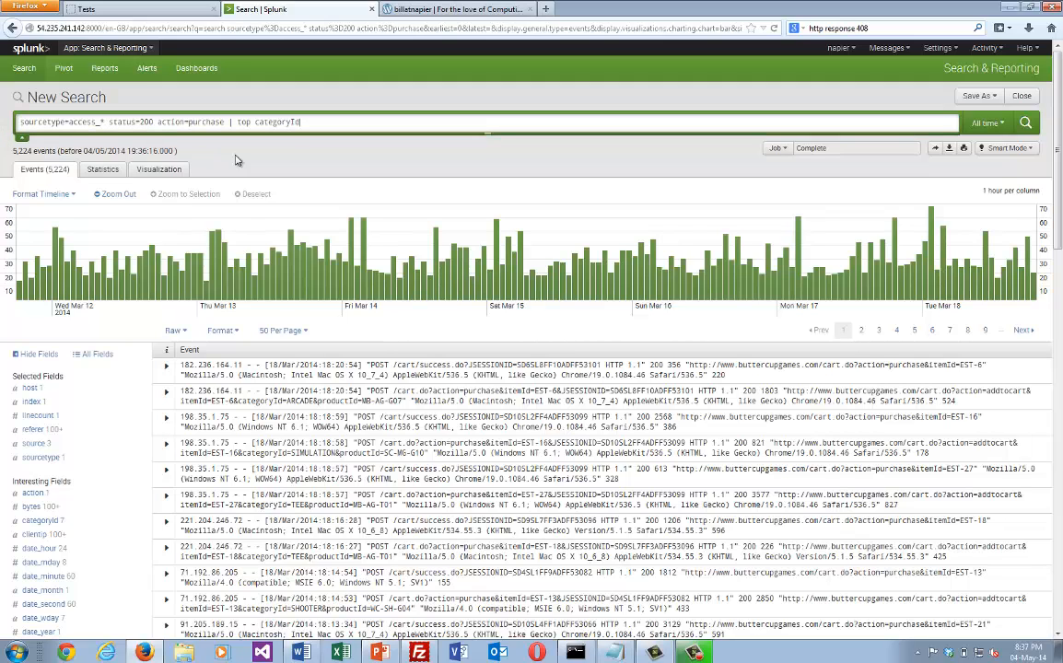
pyautogui.press('Return')
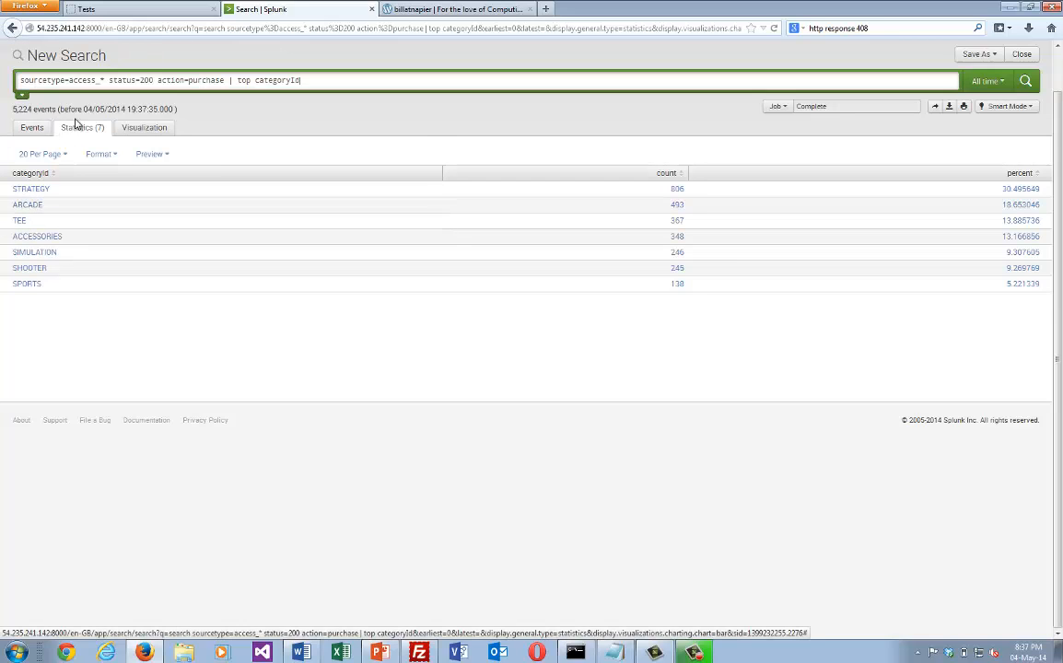
pyautogui.click(143, 130)
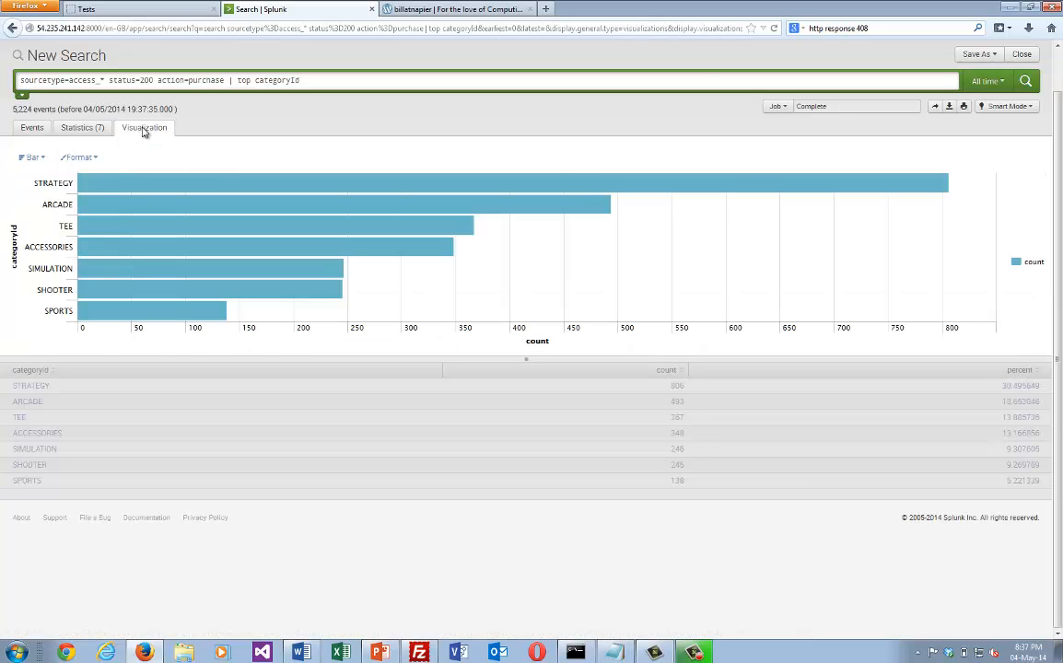
pyautogui.click(82, 127)
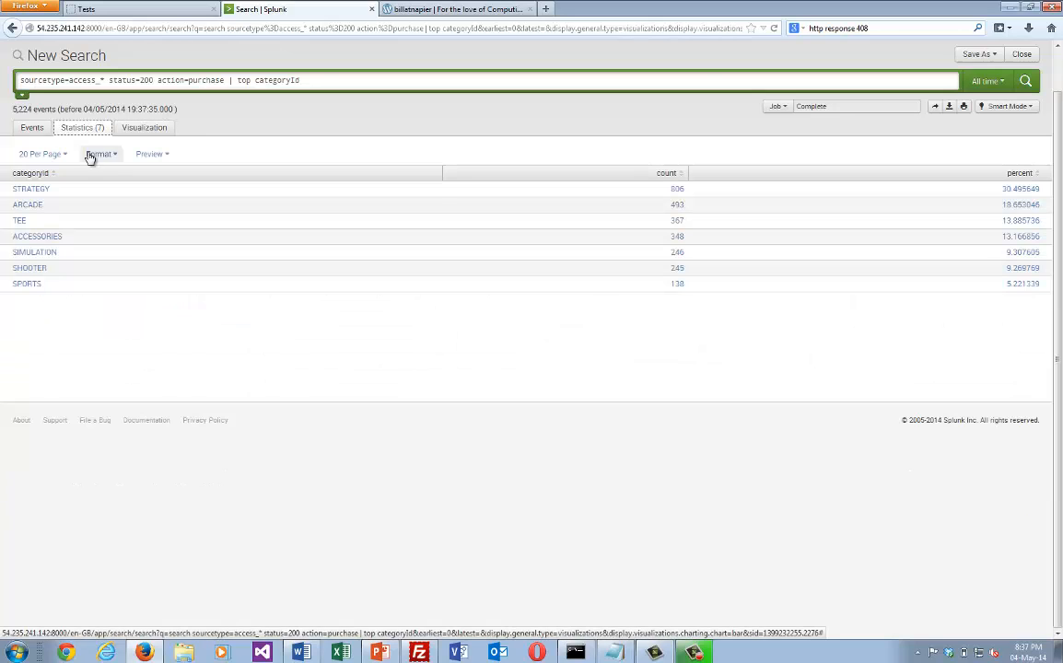
# Drill into the STRATEGY category's purchases and narrow them to productId=DB-SG-G01 from the first event.
pyautogui.click(46, 189)
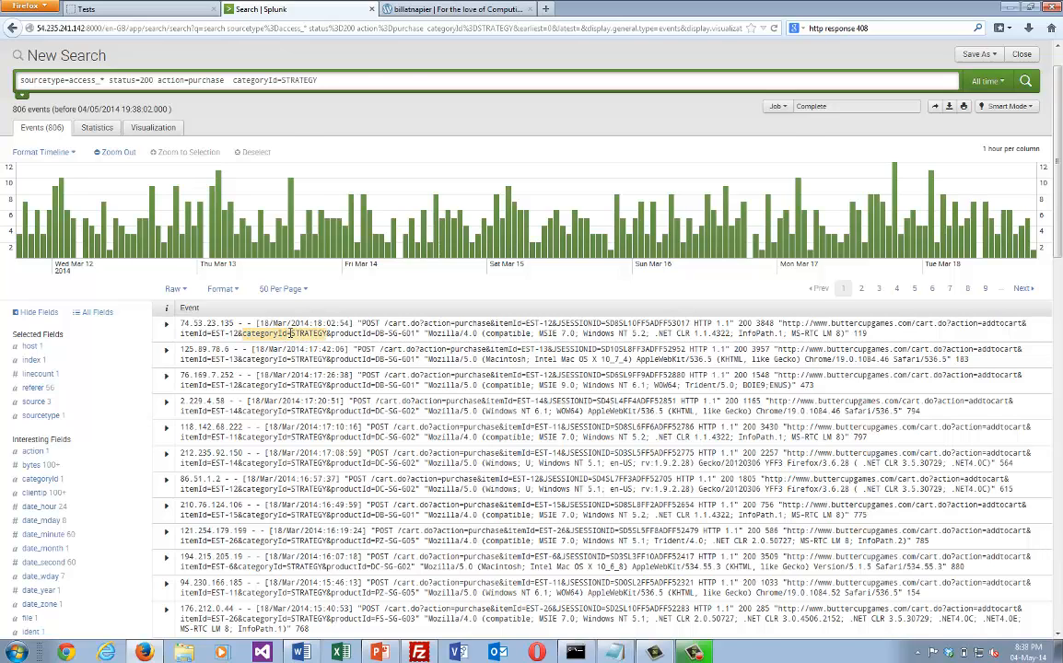
pyautogui.click(290, 332)
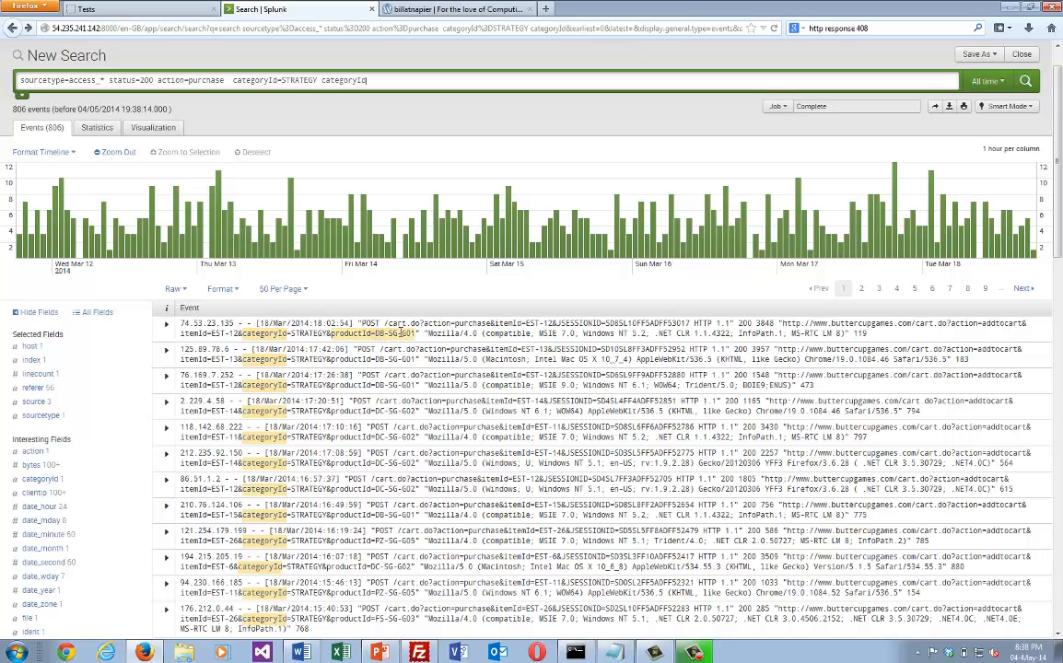
pyautogui.click(400, 333)
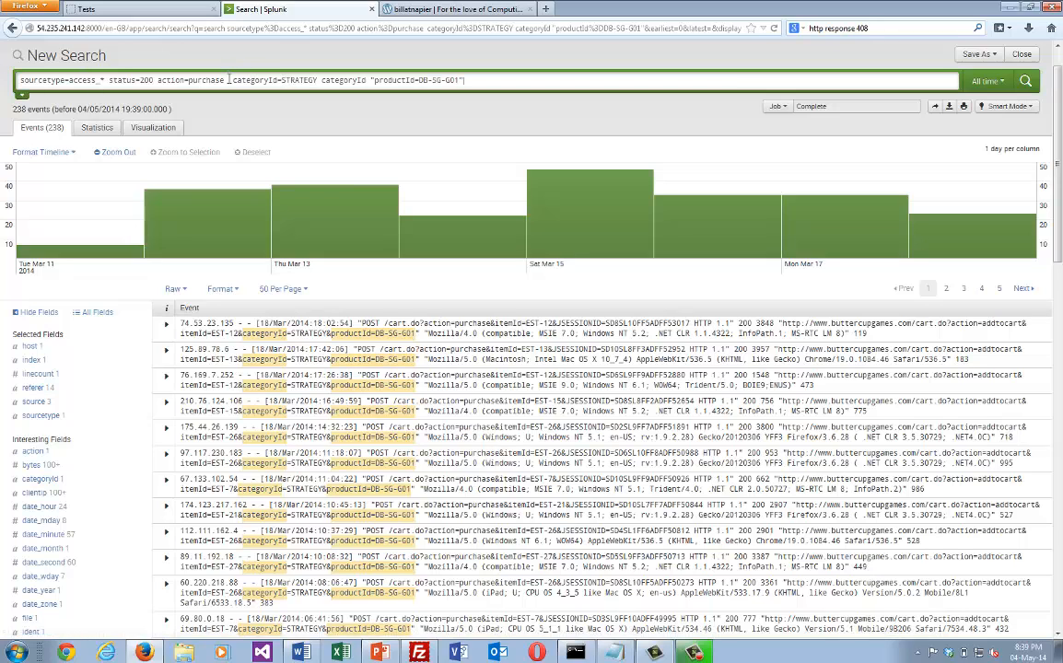
# Remove the category and product conditions from the query and rerun the search for all successful purchases.
pyautogui.moveTo(231, 81); pyautogui.dragTo(465, 81)
pyautogui.press('BackSpace')
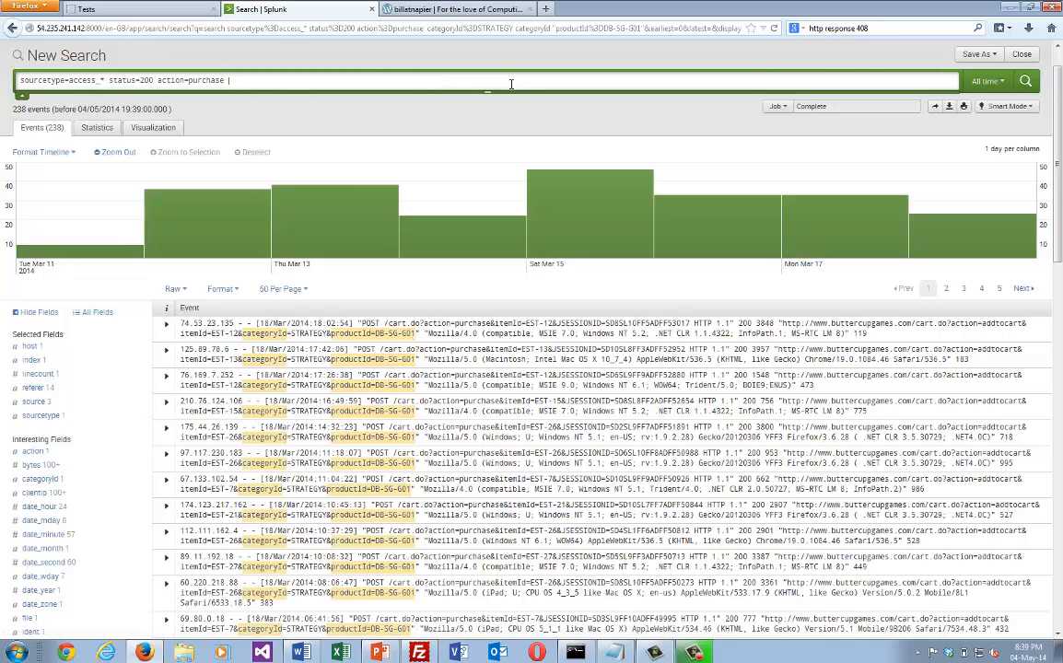
pyautogui.press('Return')
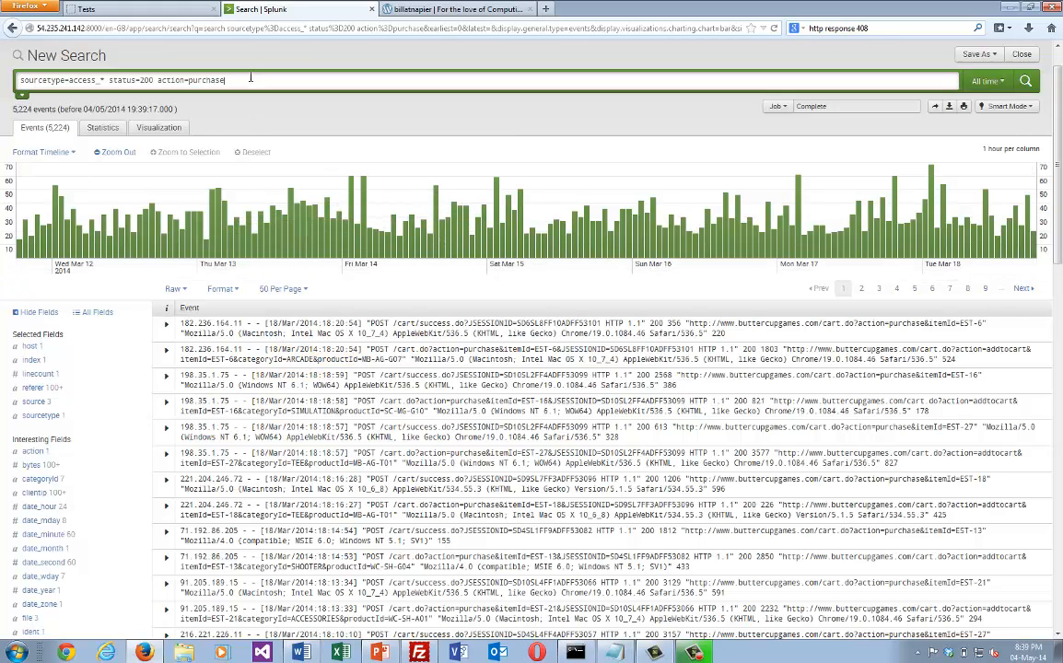
# Replace the query with sourcetype=access_* status=200 action=purchase | top categoryId, run it, and display the results as a bar chart.
pyautogui.moveTo(249, 79); pyautogui.dragTo(2, 93)
pyautogui.hotkey('ctrl', 'v')
pyautogui.press('Return')
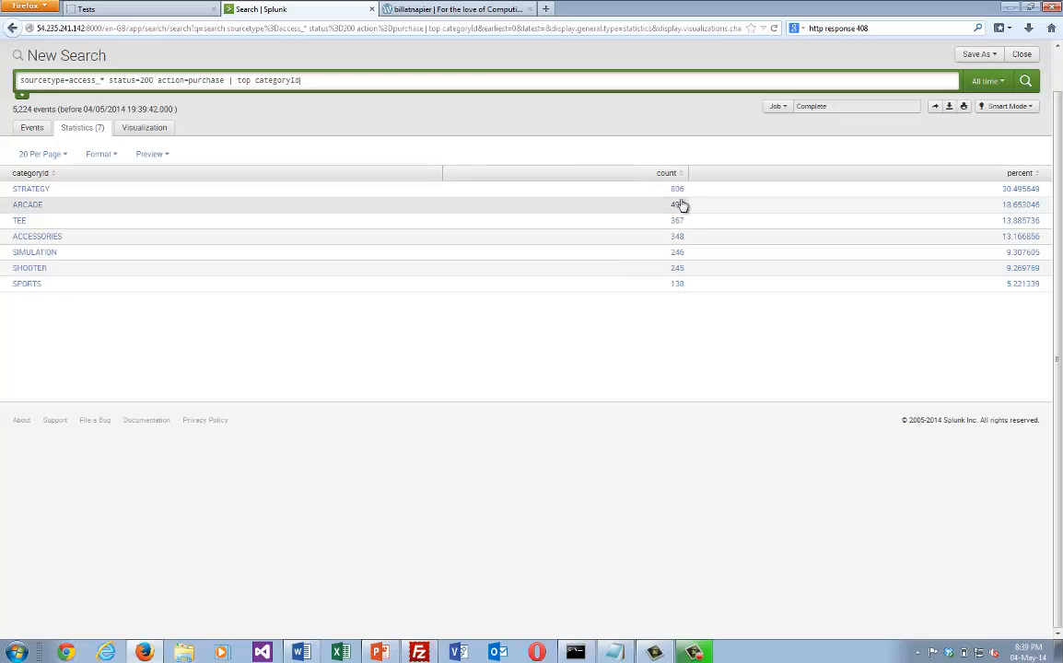
pyautogui.click(149, 130)
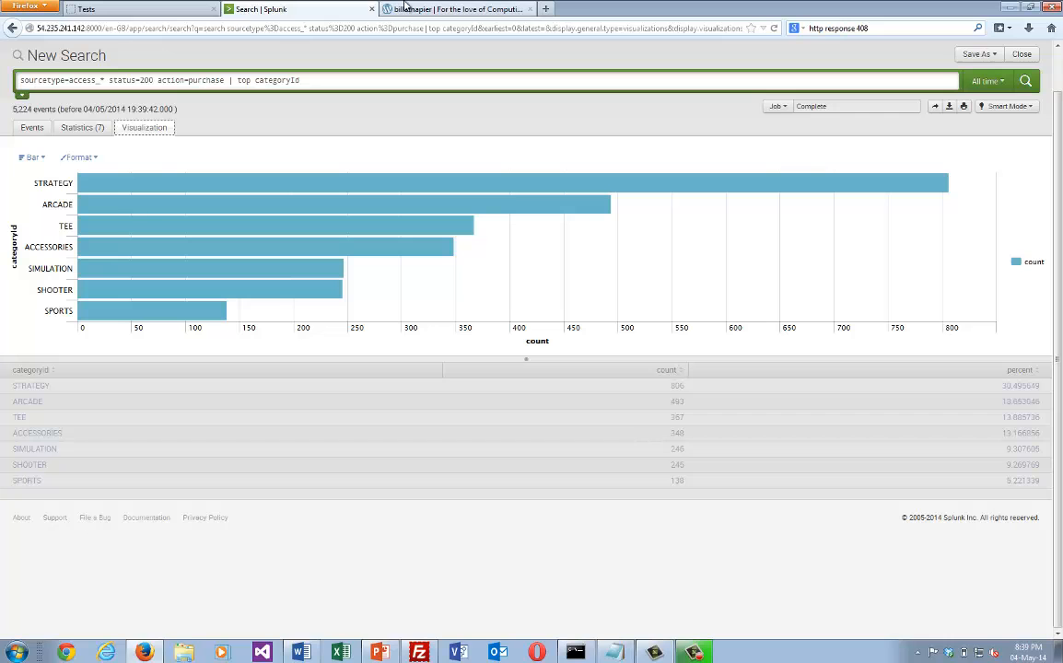
# Switch to the blog post and find the search for the most popular web browser, get| top limit=20 useragent.
pyautogui.click(446, 9)
pyautogui.click(567, 556)
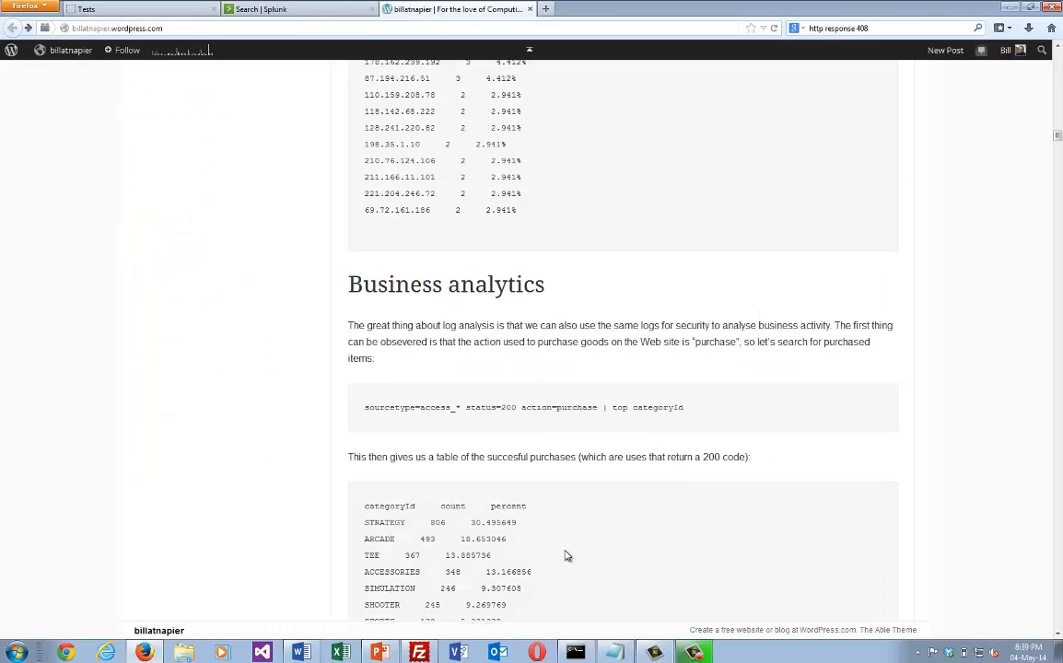
pyautogui.scroll(-10, 567, 556)
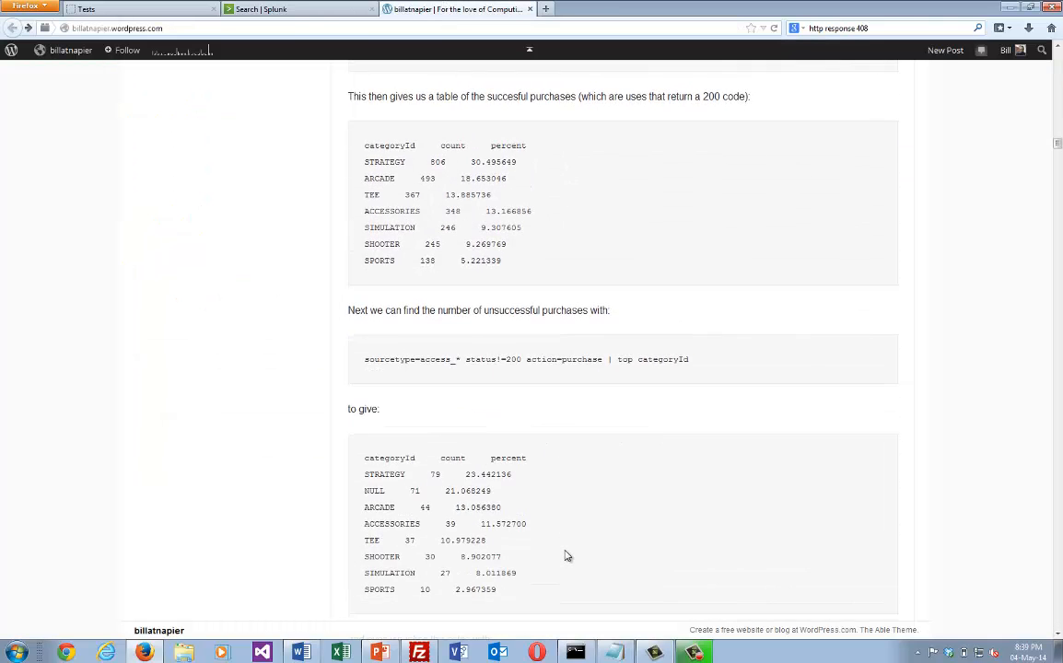
pyautogui.scroll(-1, 568, 555)
pyautogui.scroll(-3, 567, 556)
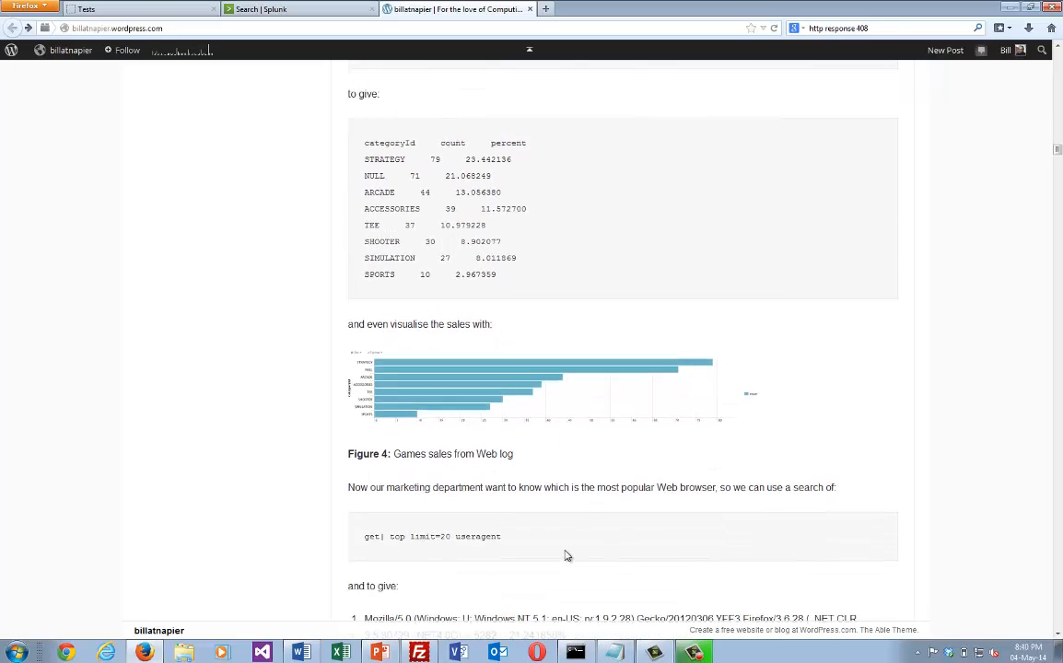
pyautogui.scroll(-3, 567, 556)
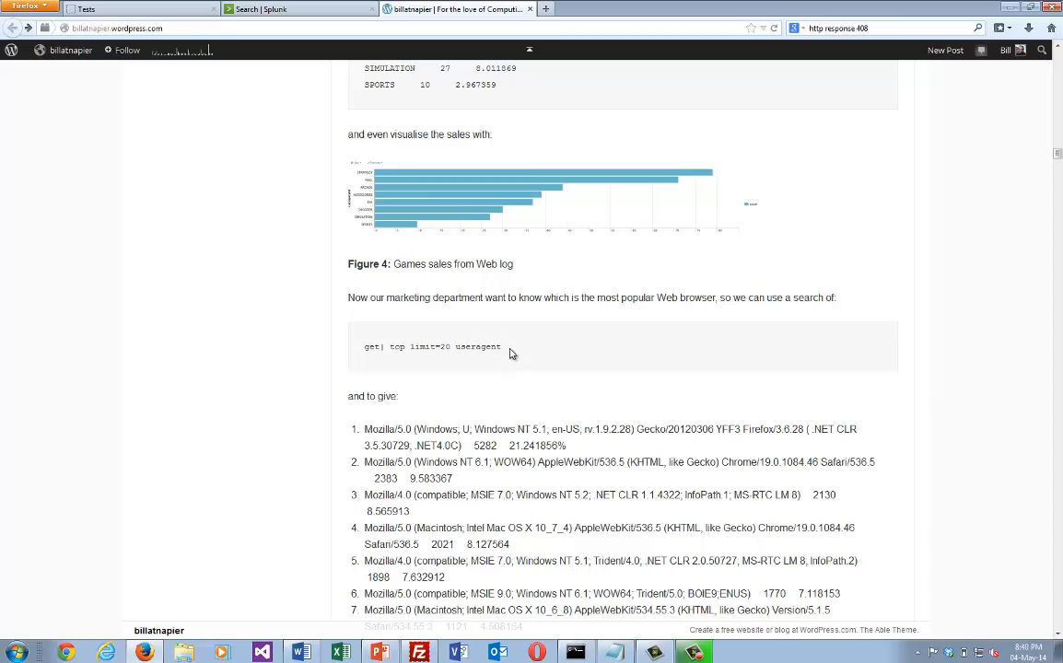
pyautogui.moveTo(511, 355); pyautogui.dragTo(366, 350)
pyautogui.click(423, 351)
# Return to the Splunk search, replace the whole query with get, and run it.
pyautogui.click(278, 11)
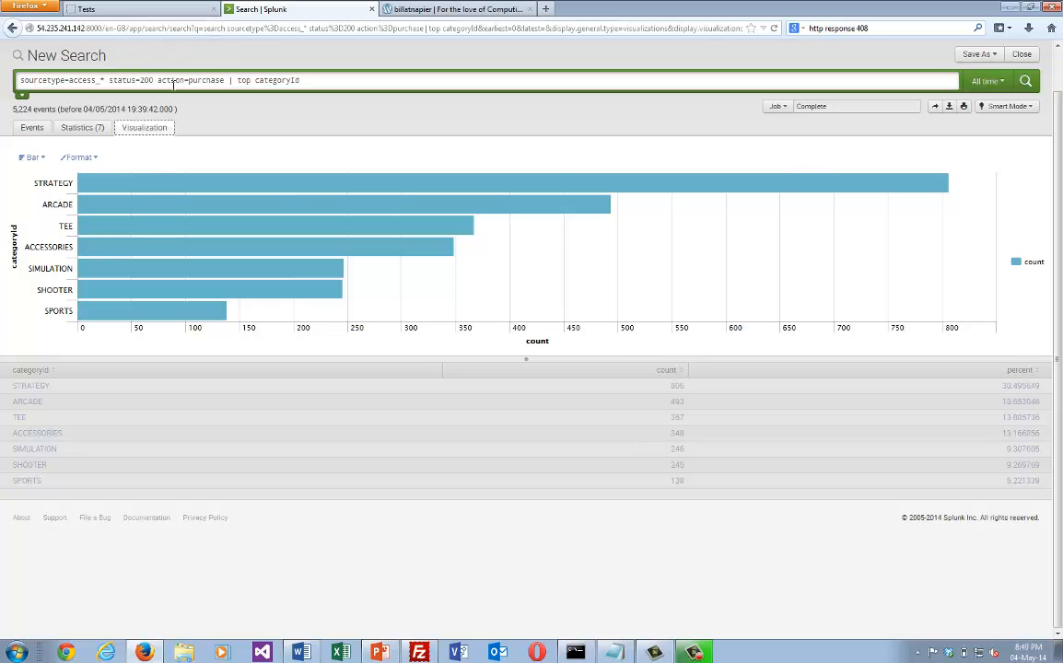
pyautogui.moveTo(110, 79); pyautogui.dragTo(1, 70)
pyautogui.press('BackSpace')
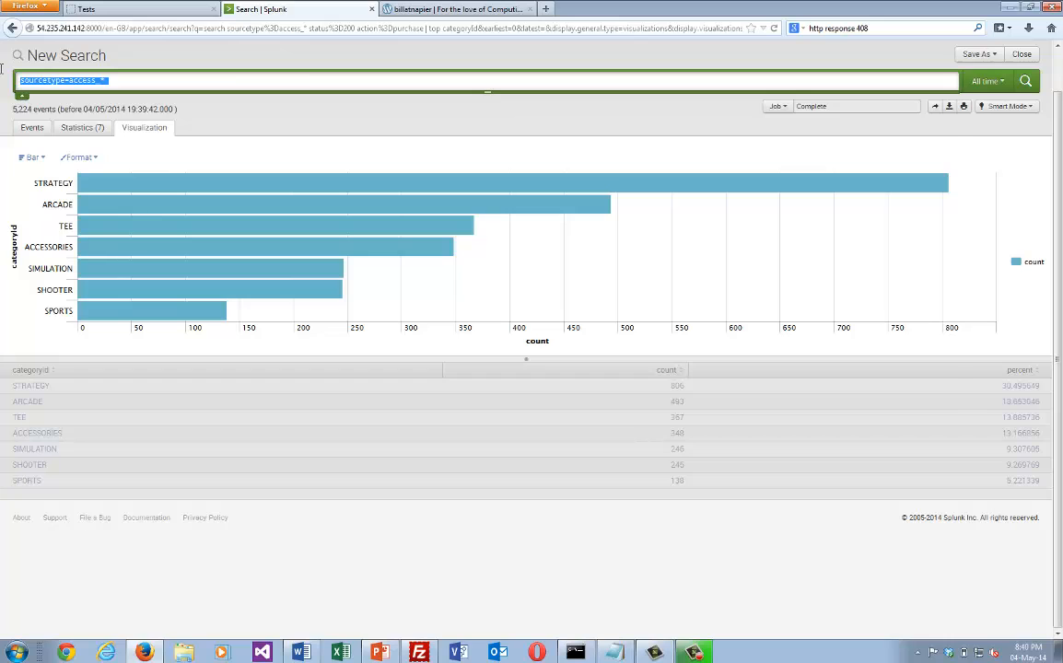
pyautogui.write('get')
pyautogui.press('Return')
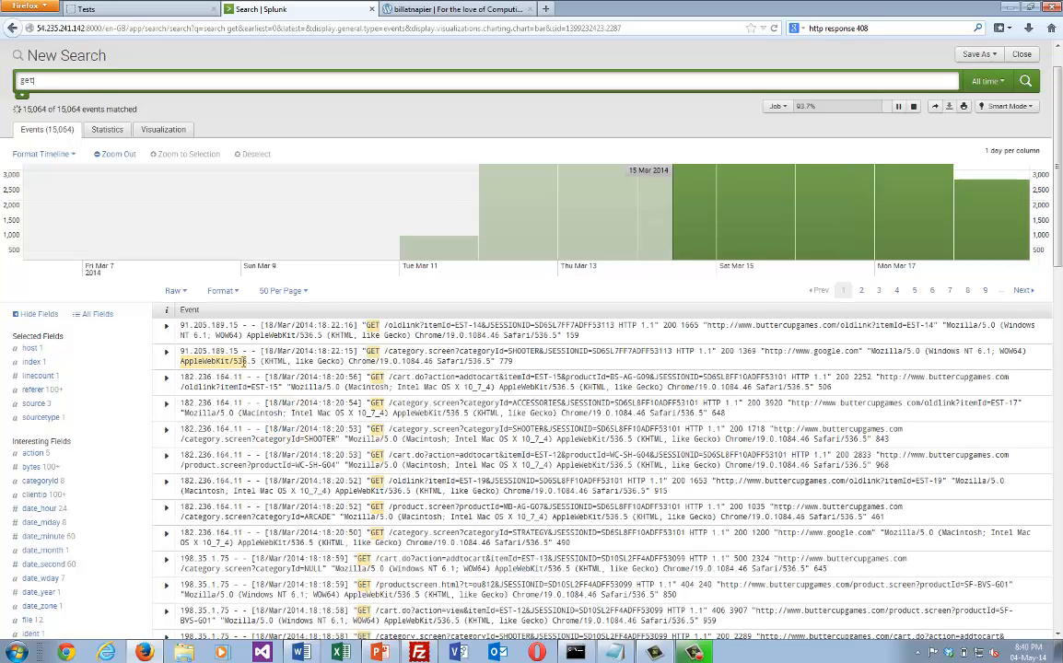
# Expand the first event, report the top values of its useragent field, and show the results as a statistics table.
pyautogui.click(165, 329)
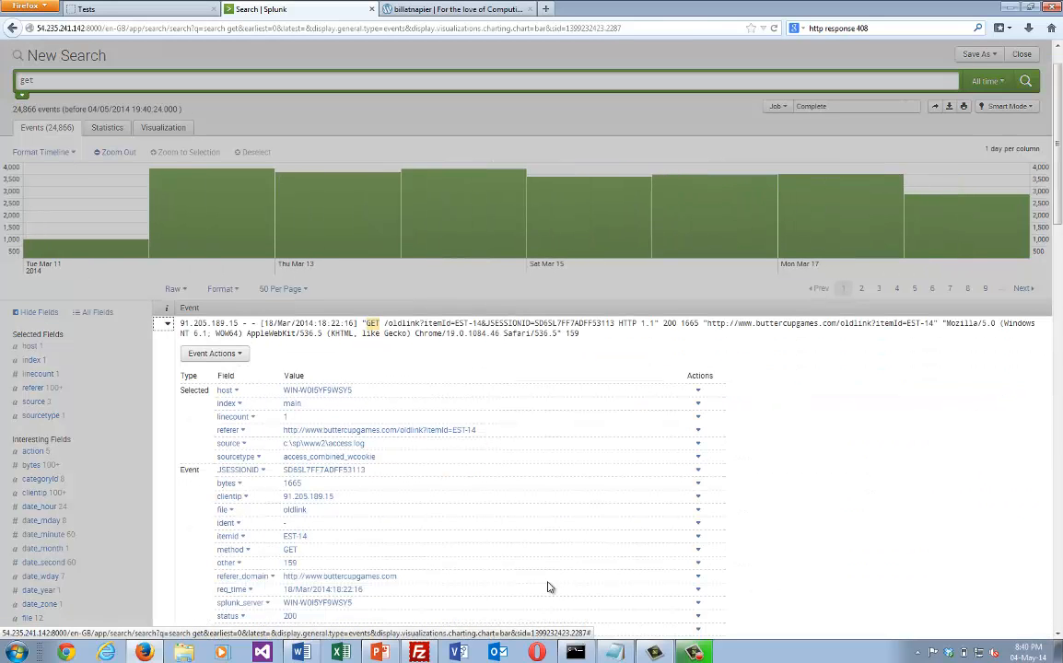
pyautogui.scroll(-3, 763, 261)
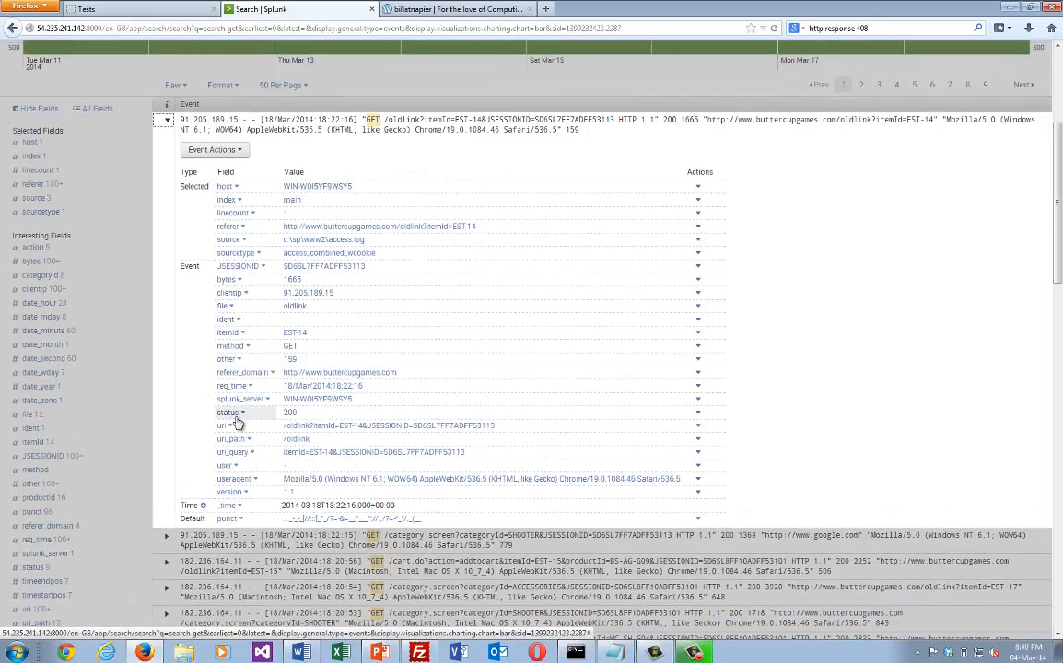
pyautogui.click(234, 480)
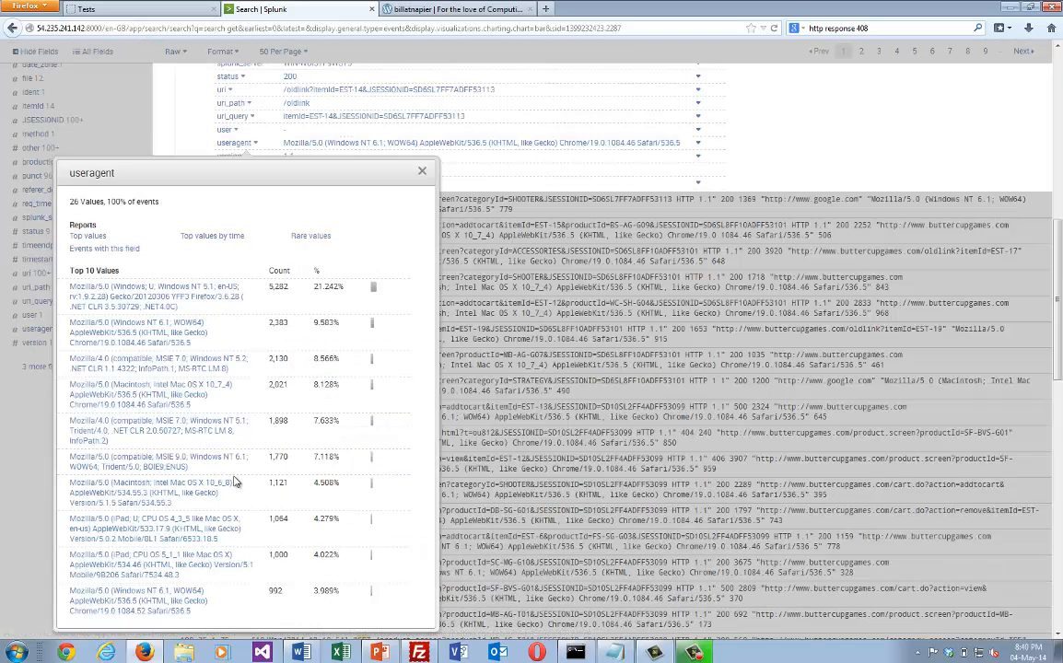
pyautogui.click(94, 240)
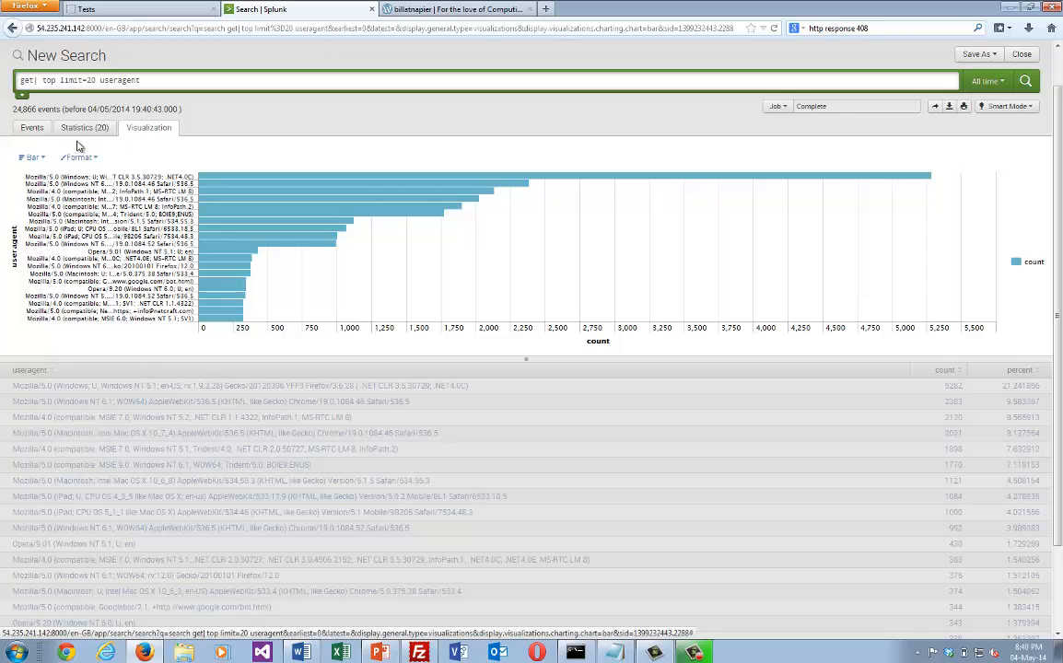
pyautogui.click(78, 128)
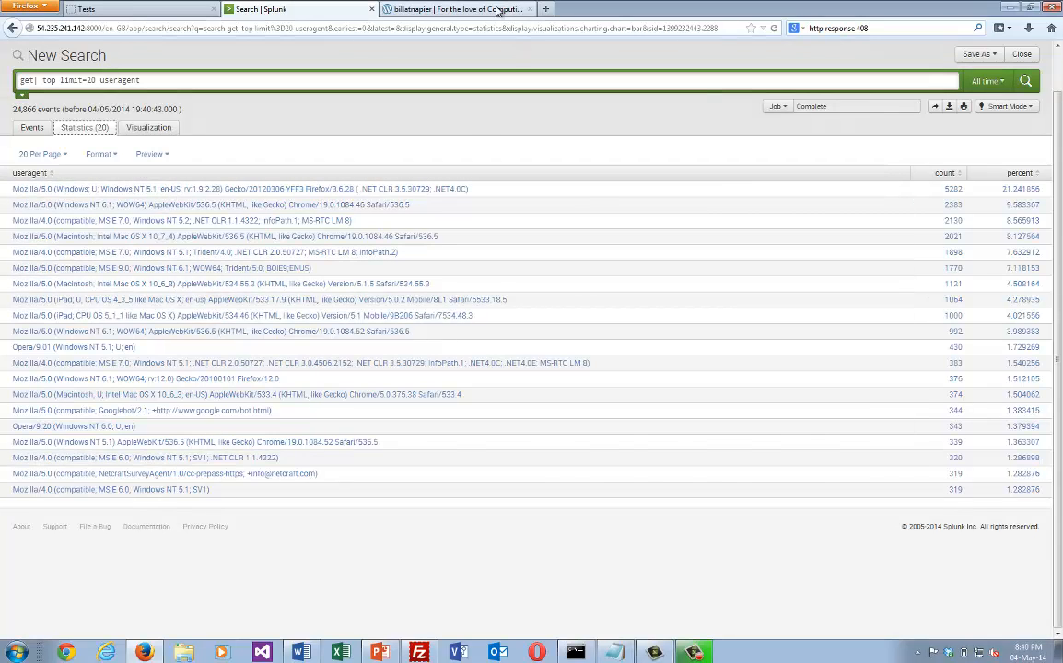
# Copy the blog's sourcetype=access_* chart query that counts Safari, Chrome and Mozilla matches by host.
pyautogui.click(465, 9)
pyautogui.scroll(-10, 624, 532)
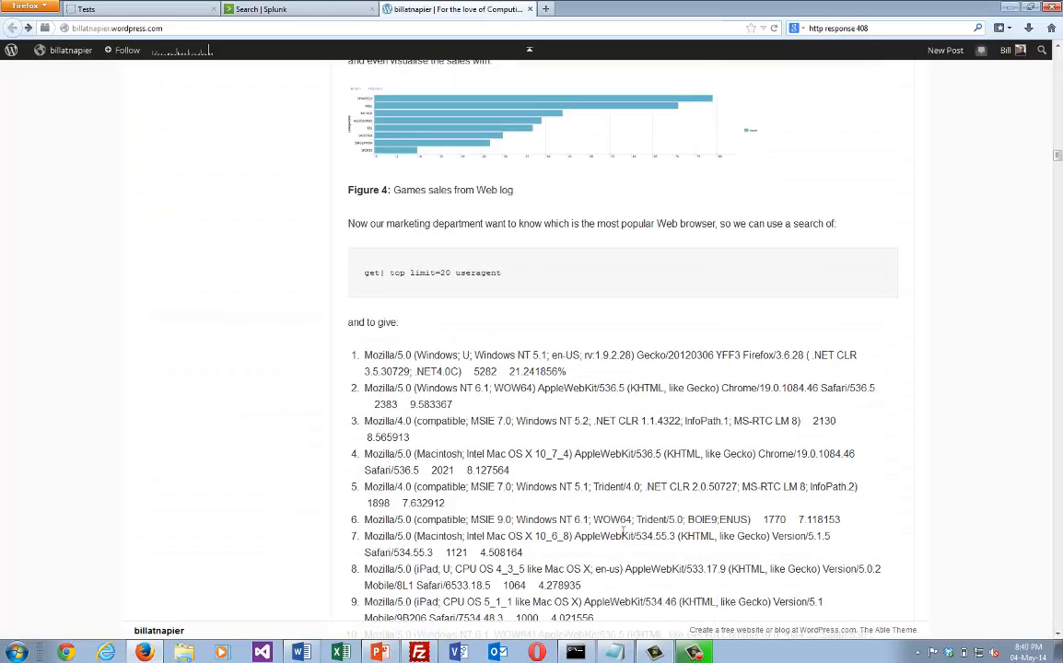
pyautogui.scroll(-2, 624, 536)
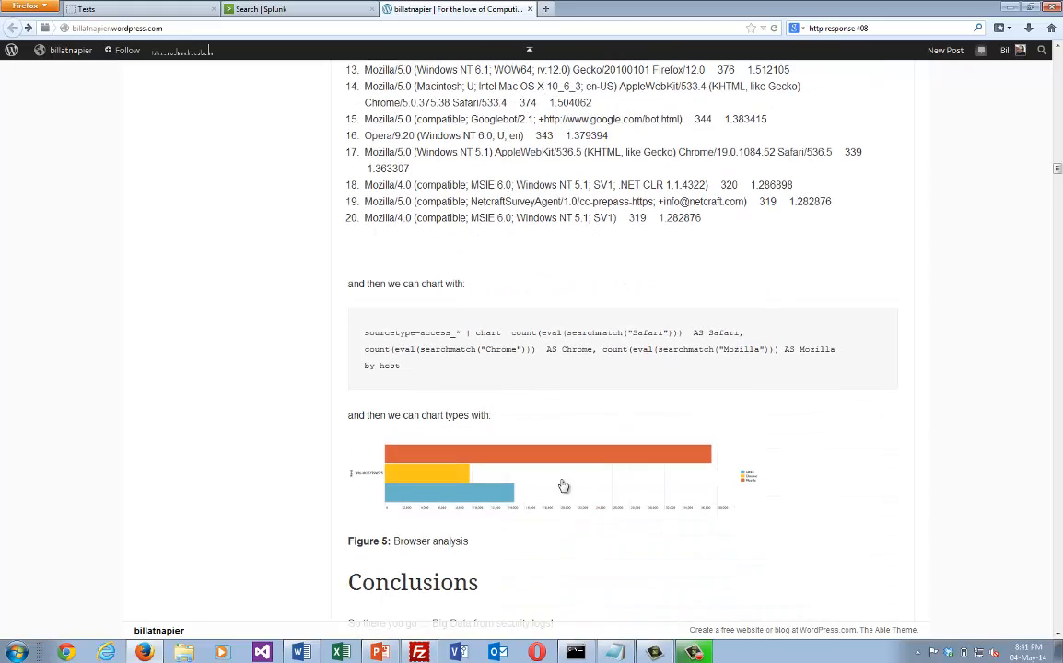
pyautogui.moveTo(406, 366); pyautogui.dragTo(359, 341)
pyautogui.hotkey('ctrl', 'c')
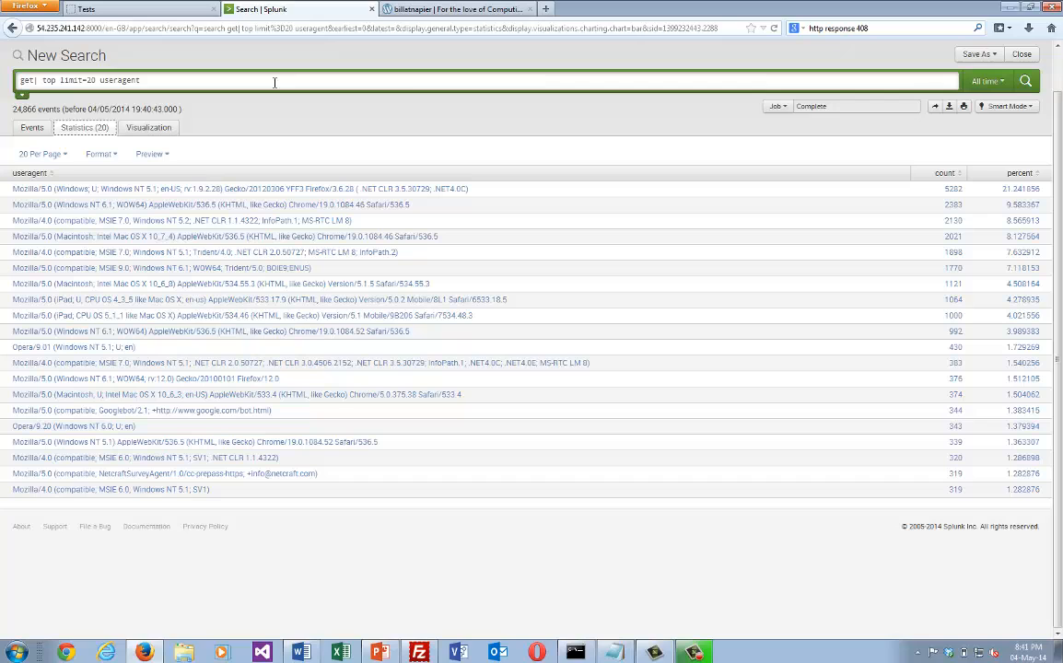
# Replace the Splunk query with the copied Safari, Chrome and Mozilla chart search, run it, and inspect the browser counts as a bar chart.
pyautogui.hotkey('ctrl', 'a')
pyautogui.hotkey('ctrl', 'v')
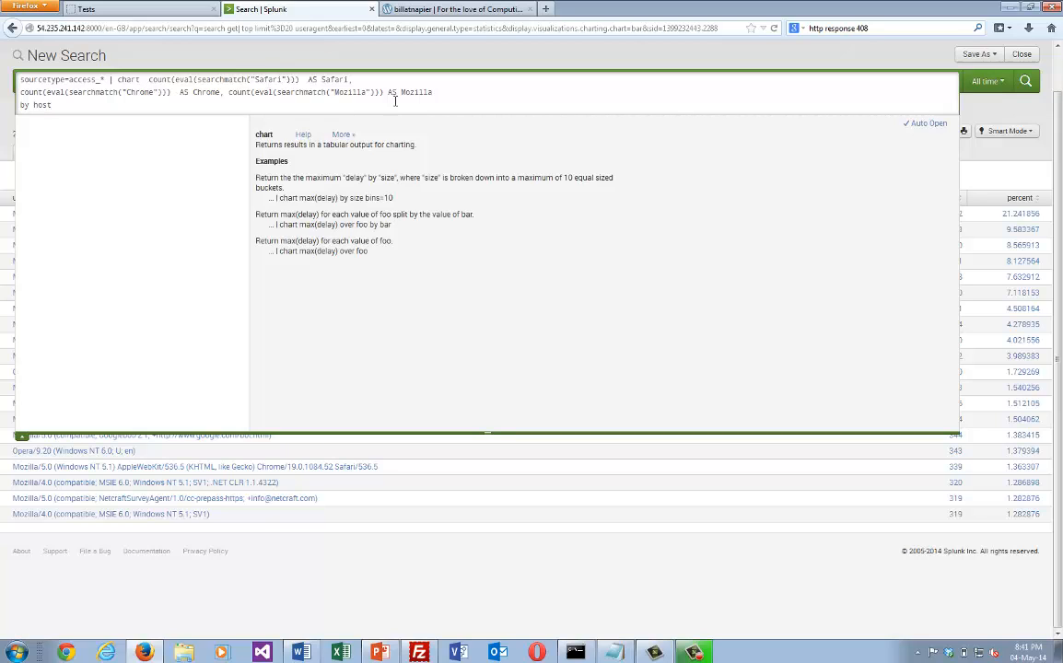
pyautogui.press('Return')
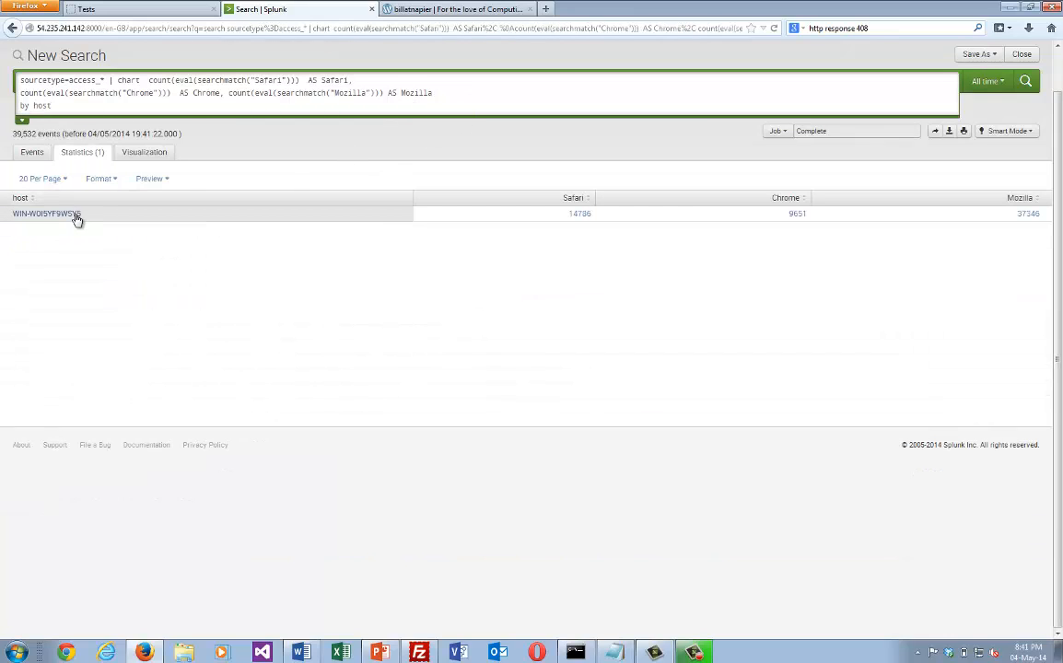
pyautogui.click(149, 156)
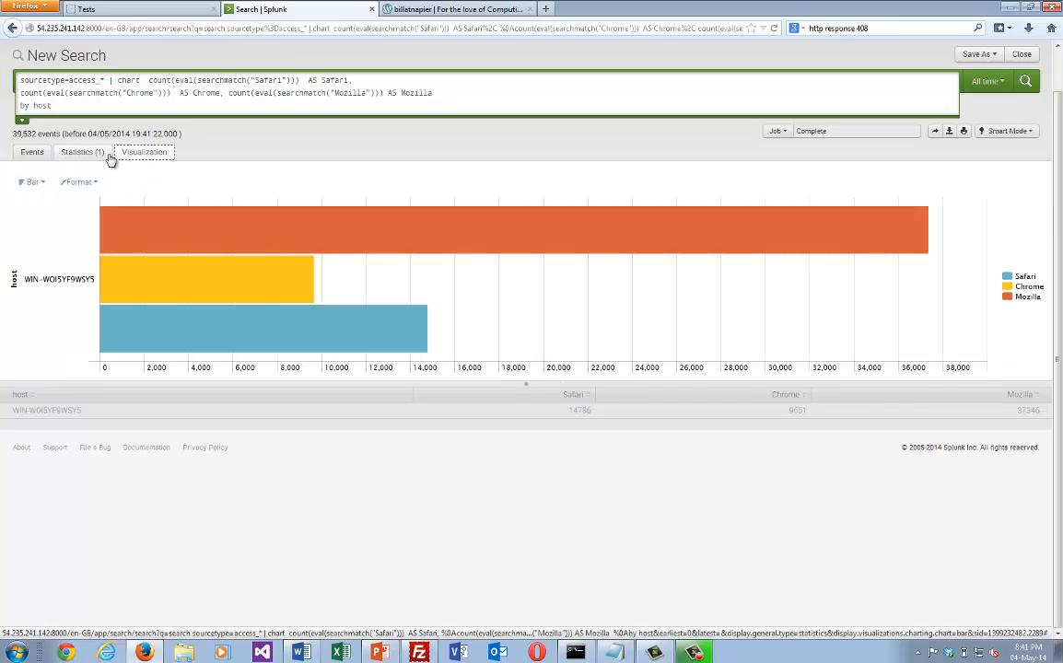
pyautogui.moveTo(562, 238)
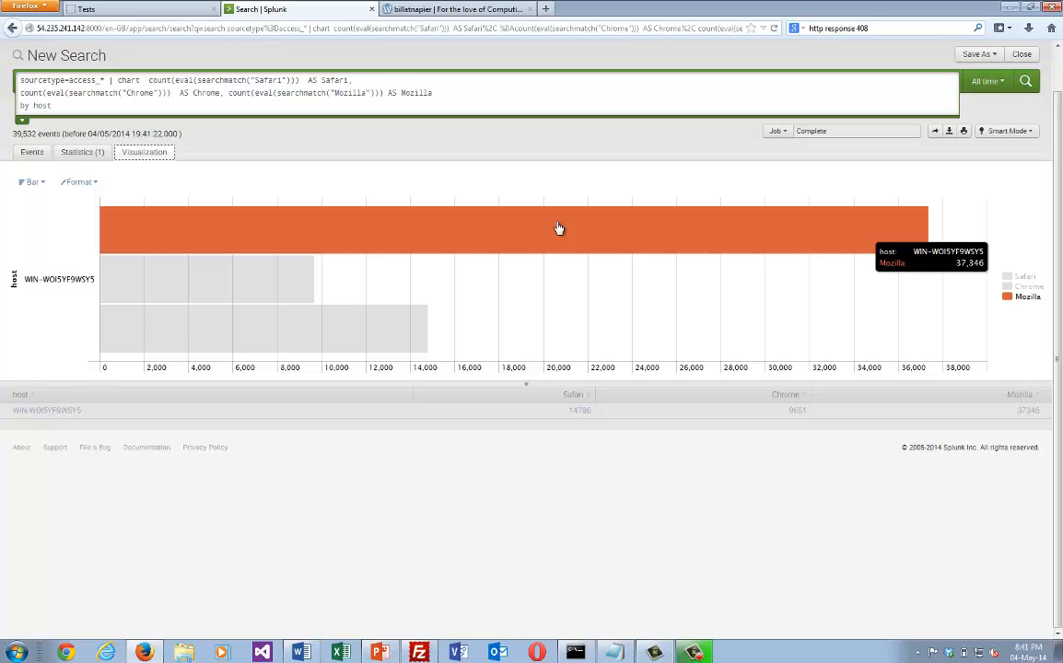
pyautogui.moveTo(286, 286)
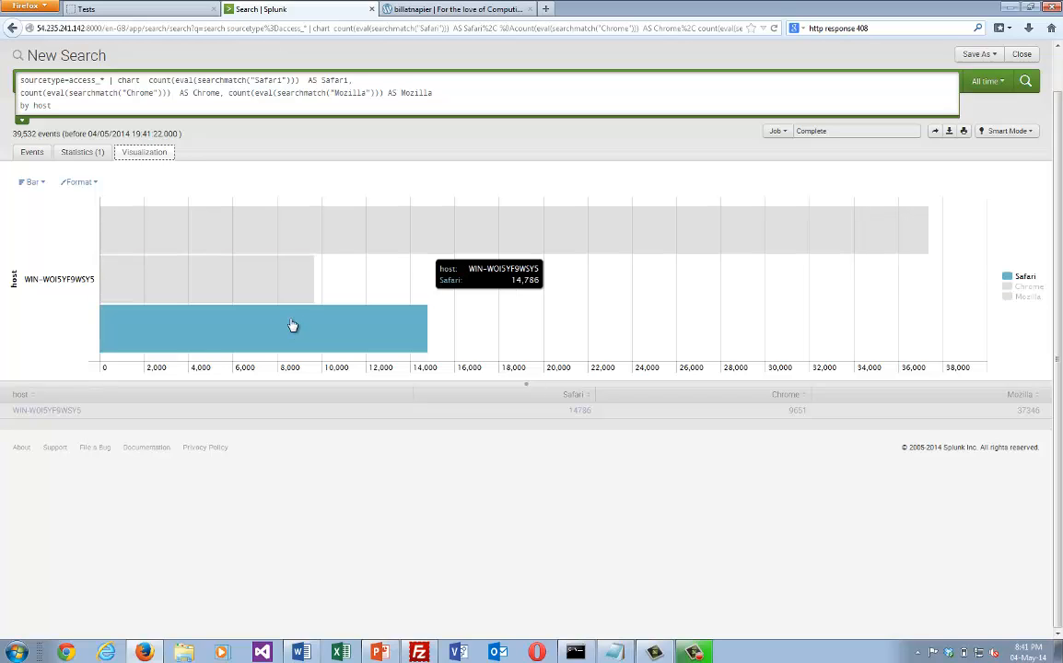
# Go back to the blog post and review the purchase queries in its Business analytics section.
pyautogui.click(315, 103)
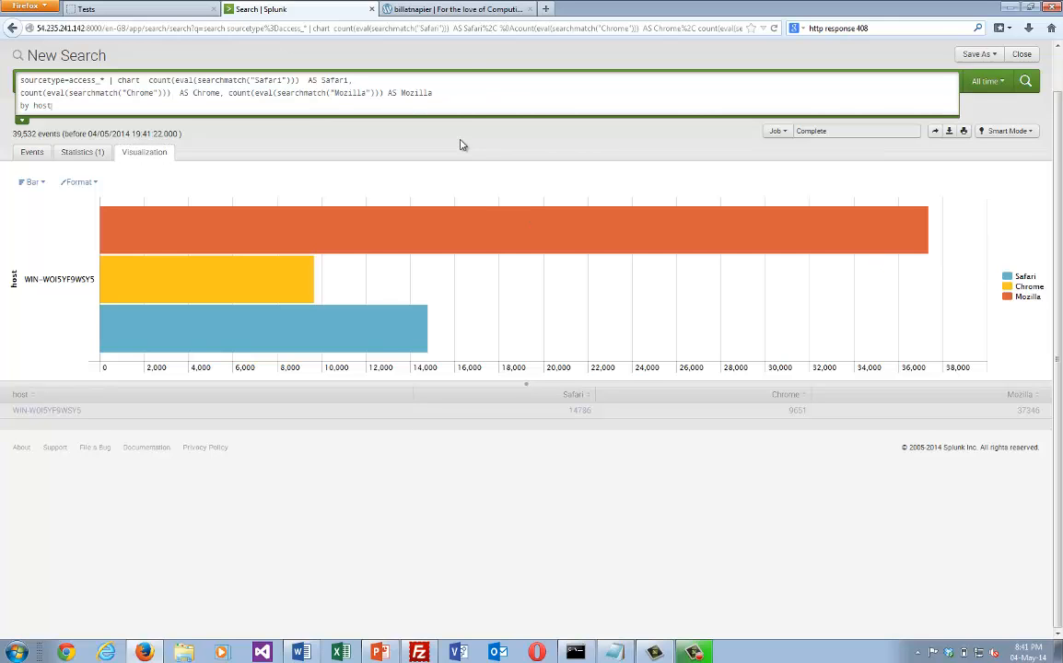
pyautogui.click(429, 9)
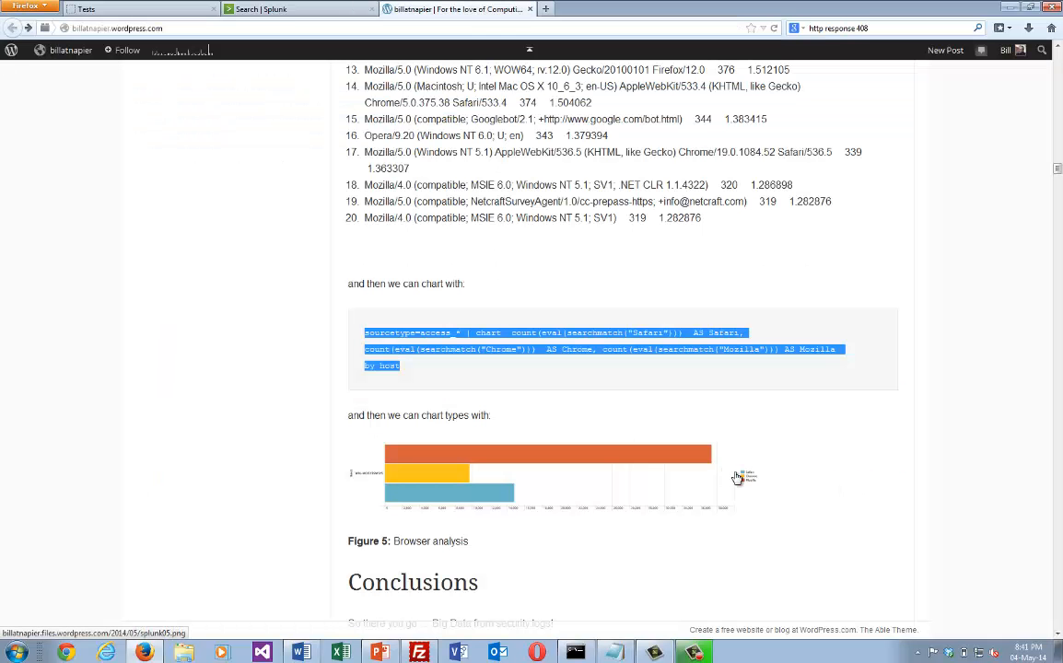
pyautogui.scroll(7, 742, 484)
pyautogui.scroll(10, 741, 489)
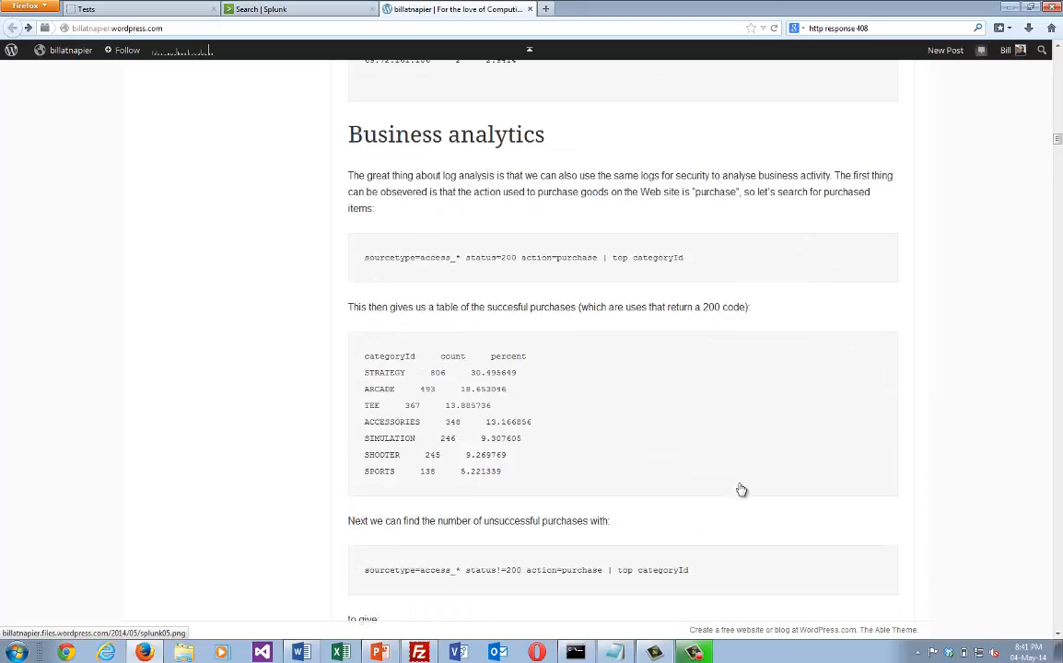
# Return to Splunk, clear the browser chart query, and look through the search's statistics, events and visualization.
pyautogui.click(285, 9)
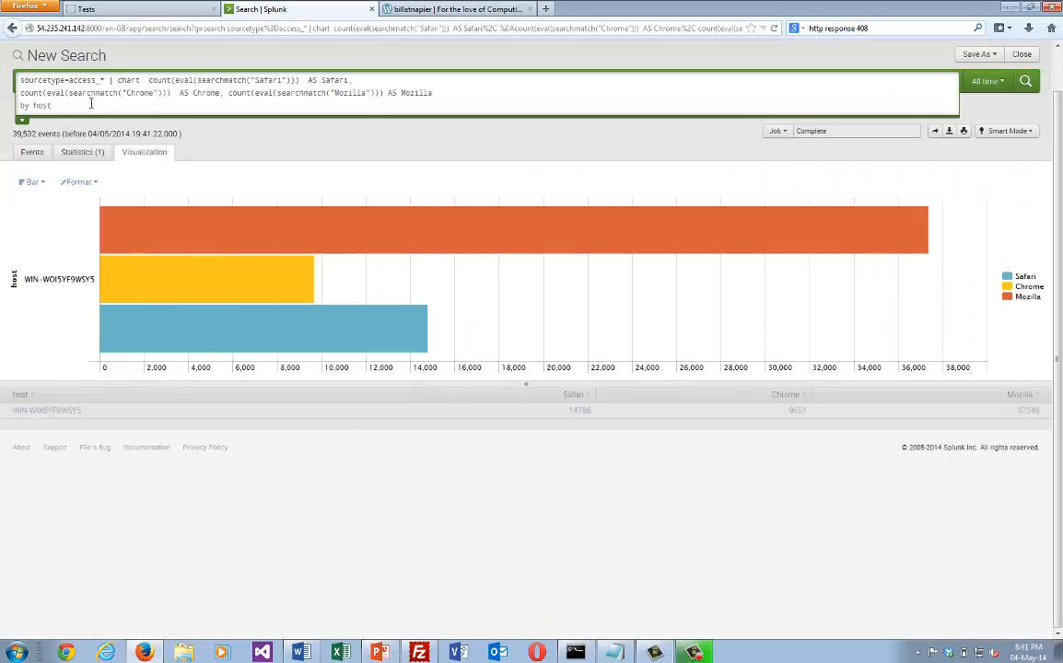
pyautogui.hotkey('ctrl', 'a')
pyautogui.hotkey('ctrl', 'c')
pyautogui.press('BackSpace')
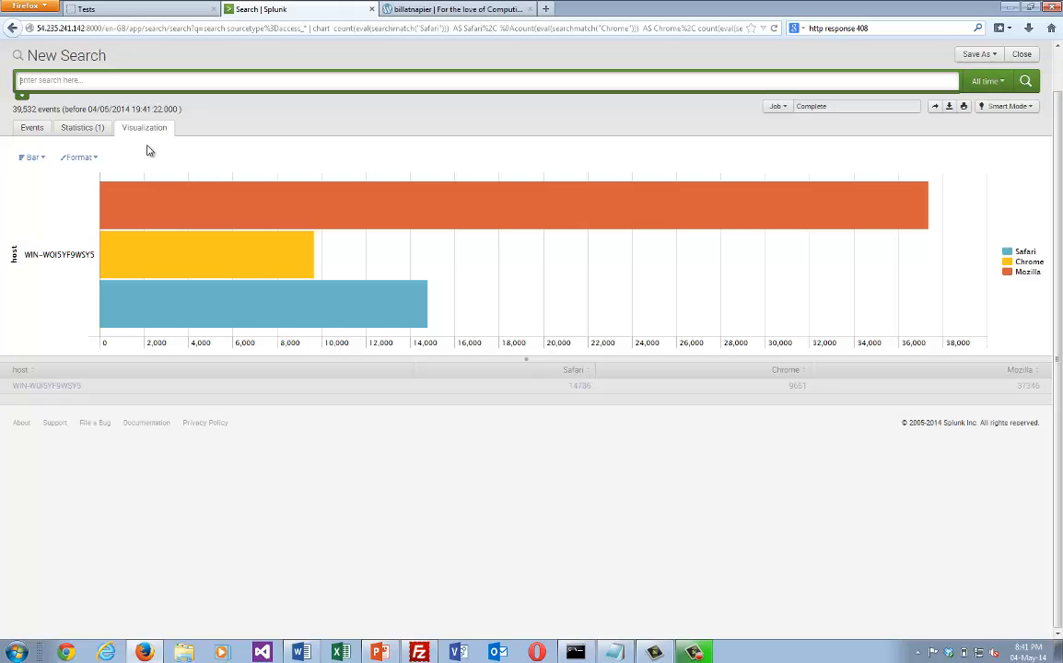
pyautogui.click(79, 129)
pyautogui.click(30, 129)
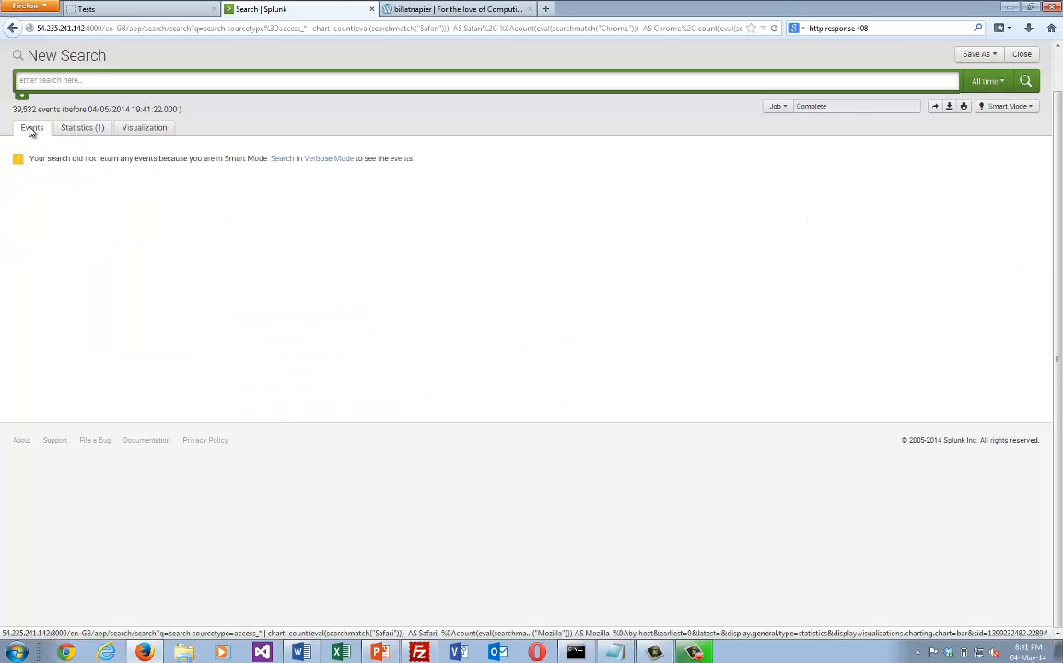
pyautogui.click(95, 129)
pyautogui.click(138, 129)
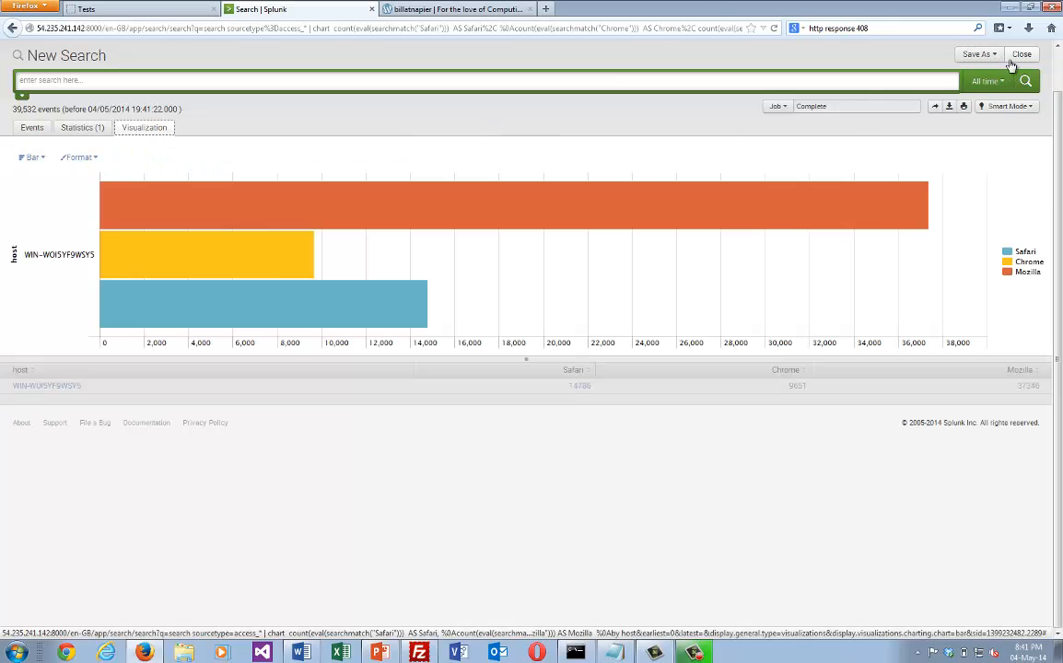
# Load the Splunk site from its base address 54.235.241.142:8000/ and open the Search & Reporting app's dashboards list.
pyautogui.click(91, 26)
pyautogui.click(106, 26)
pyautogui.moveTo(222, 28); pyautogui.dragTo(892, 39)
pyautogui.press('BackSpace')
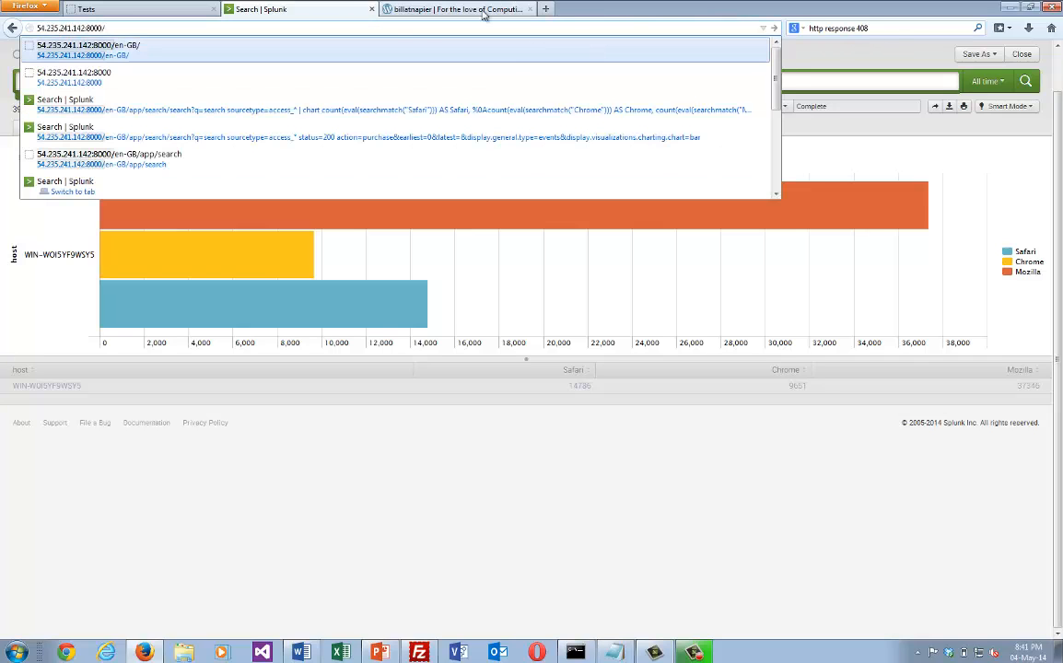
pyautogui.press('Return')
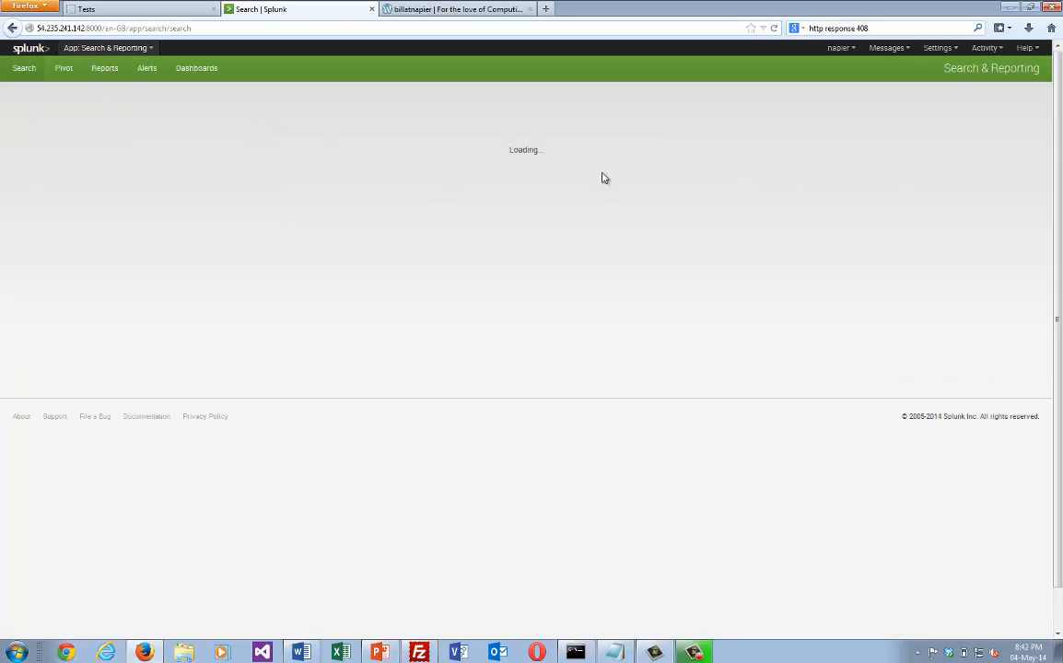
pyautogui.click(203, 73)
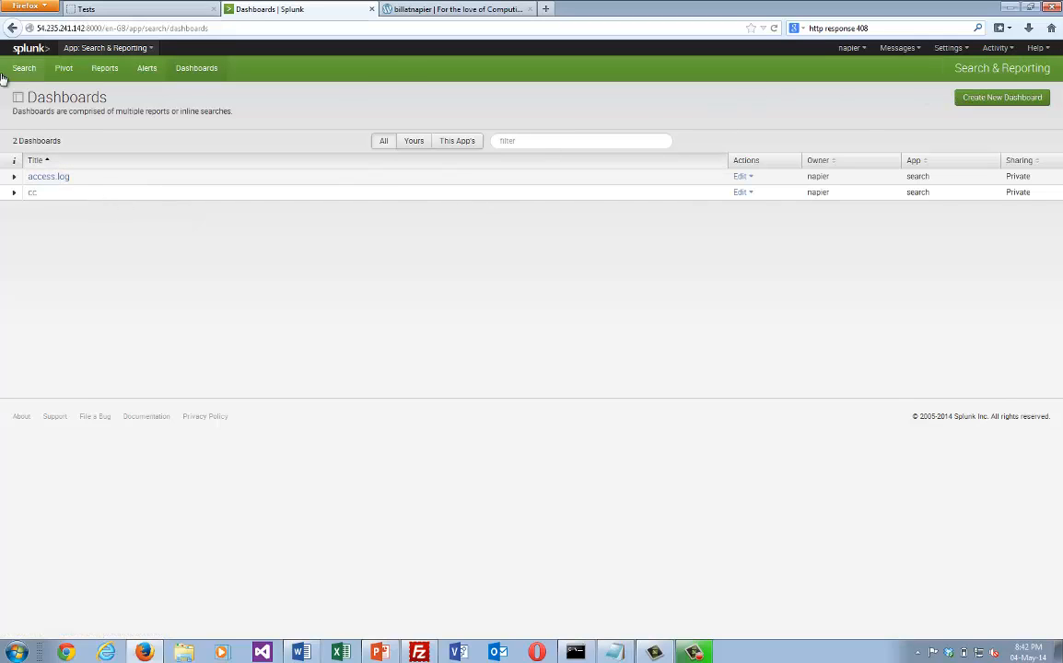
# Create a new dashboard titled Business.
pyautogui.click(1013, 100)
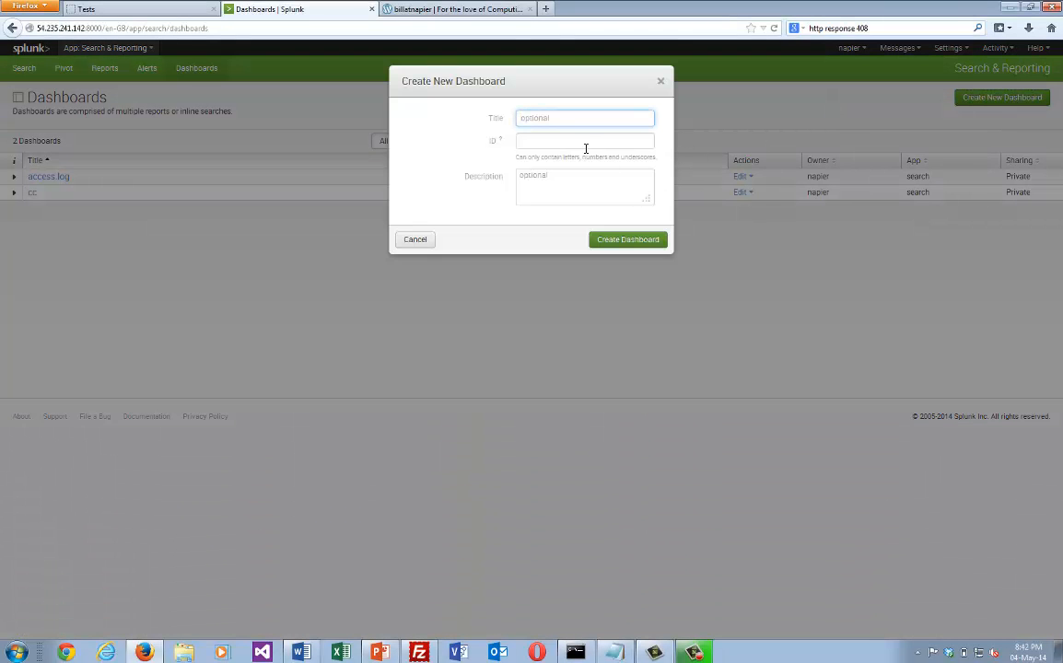
pyautogui.write('Business')
pyautogui.click(607, 242)
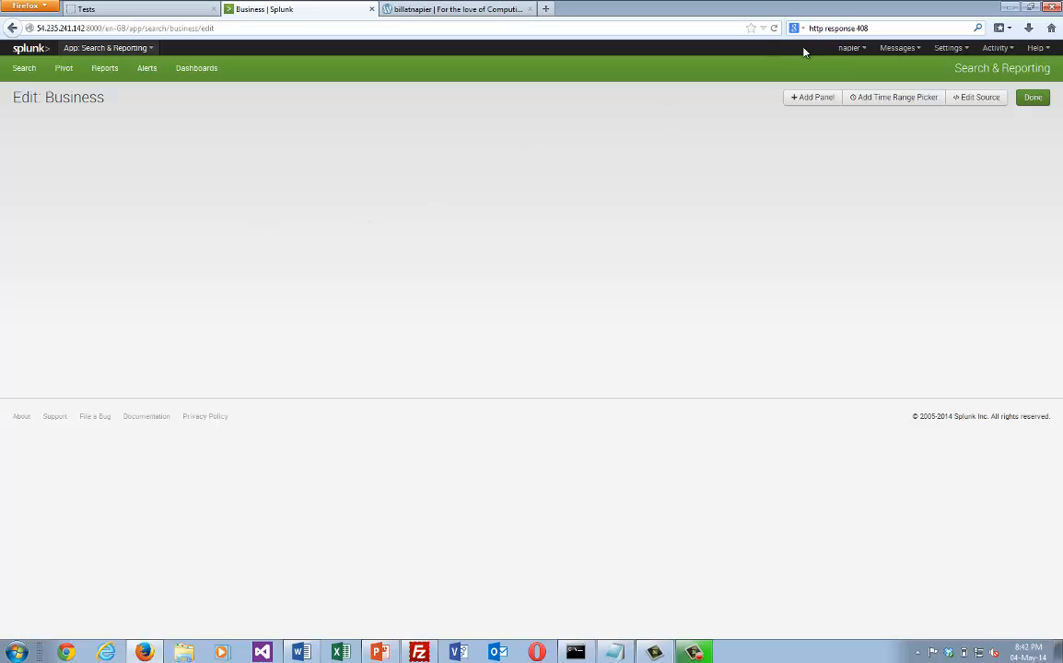
# Add a search panel titled dfsdfas using the copied Safari, Chrome and Mozilla chart query over all time, and finish editing the dashboard.
pyautogui.click(816, 98)
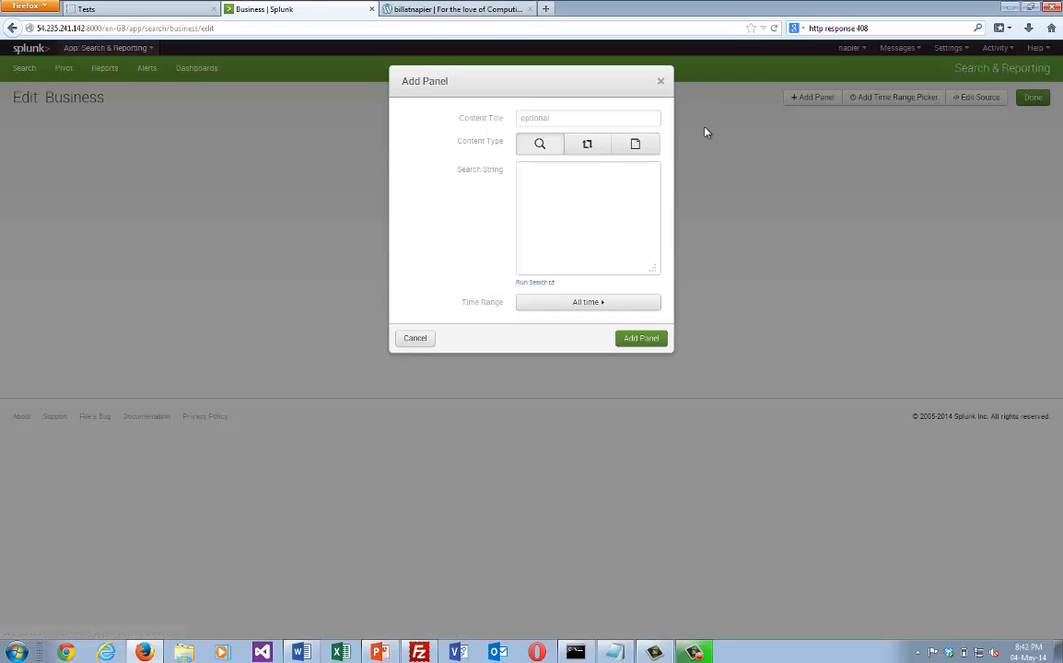
pyautogui.click(543, 119)
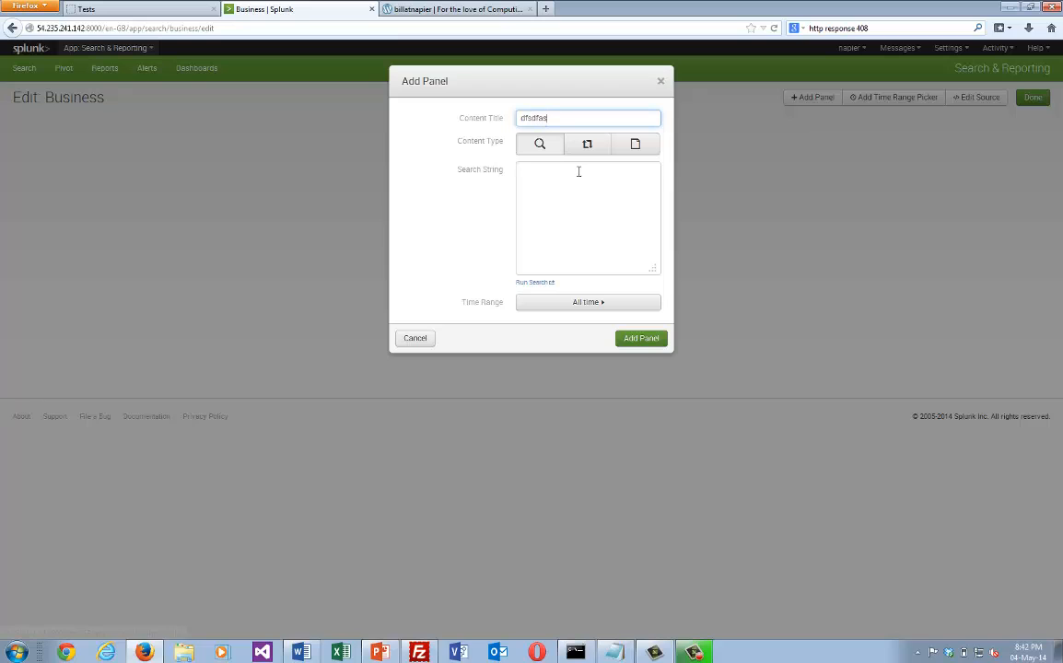
pyautogui.write('dfsdfas')
pyautogui.click(578, 240)
pyautogui.hotkey('ctrl', 'v')
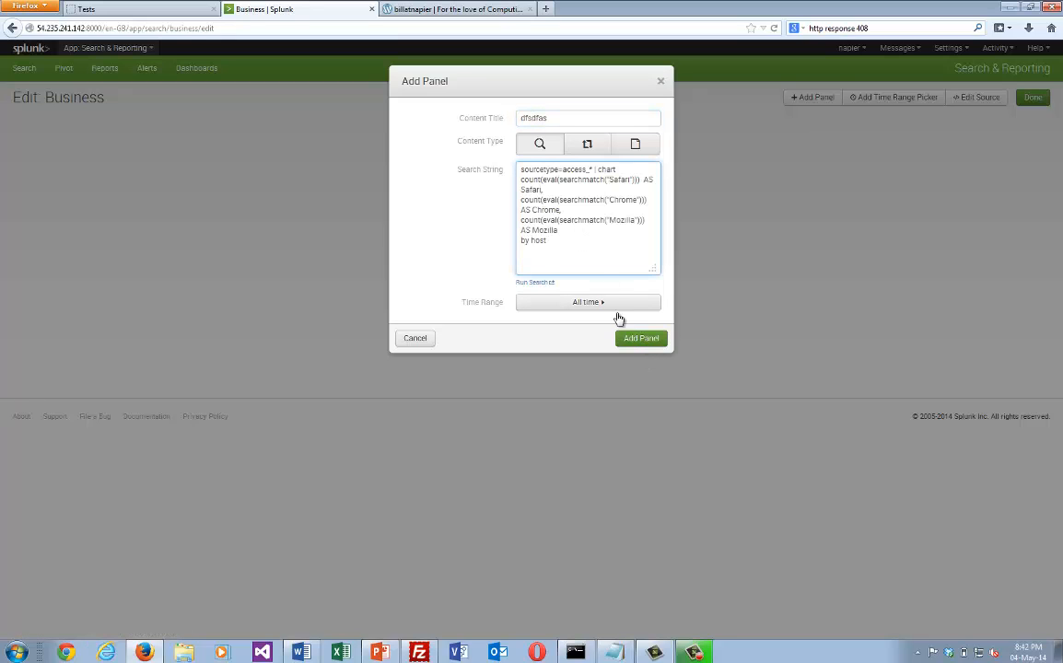
pyautogui.click(640, 340)
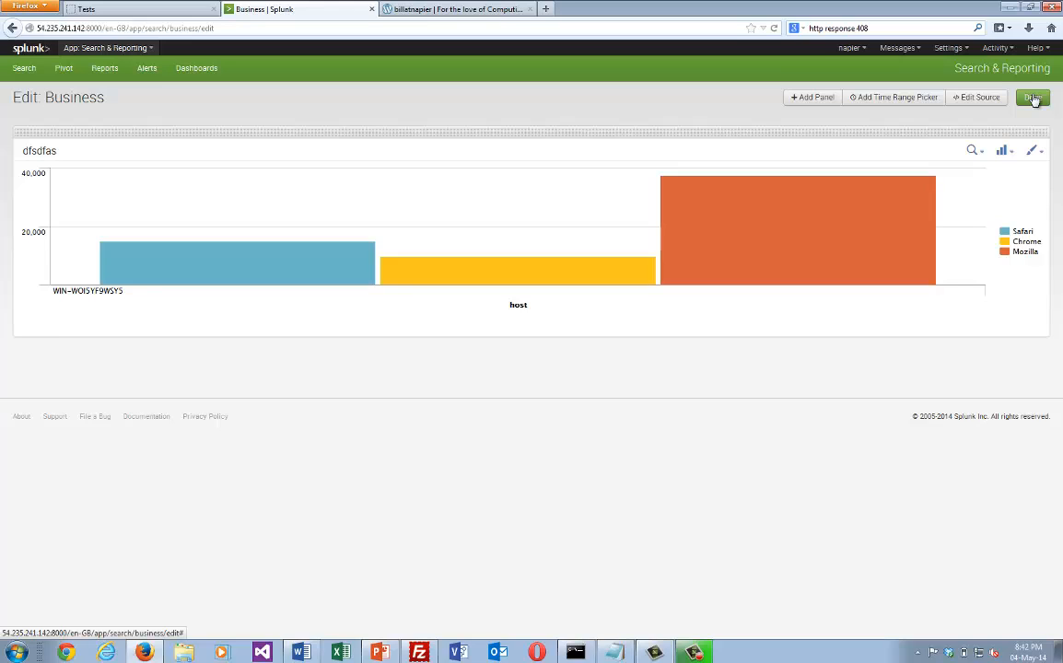
pyautogui.moveTo(759, 234)
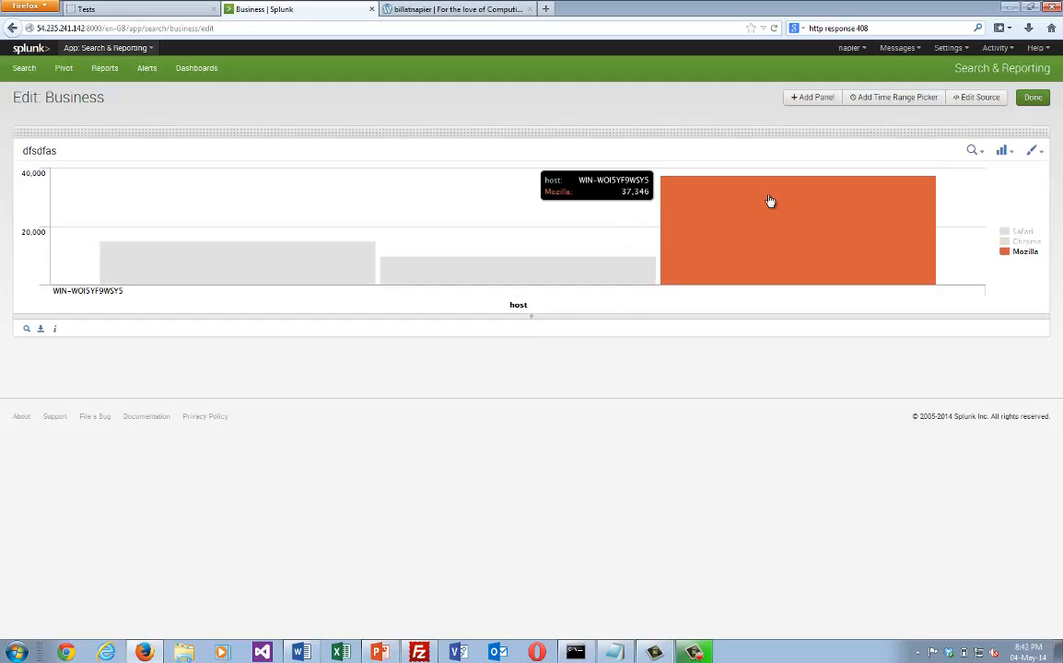
pyautogui.click(1032, 99)
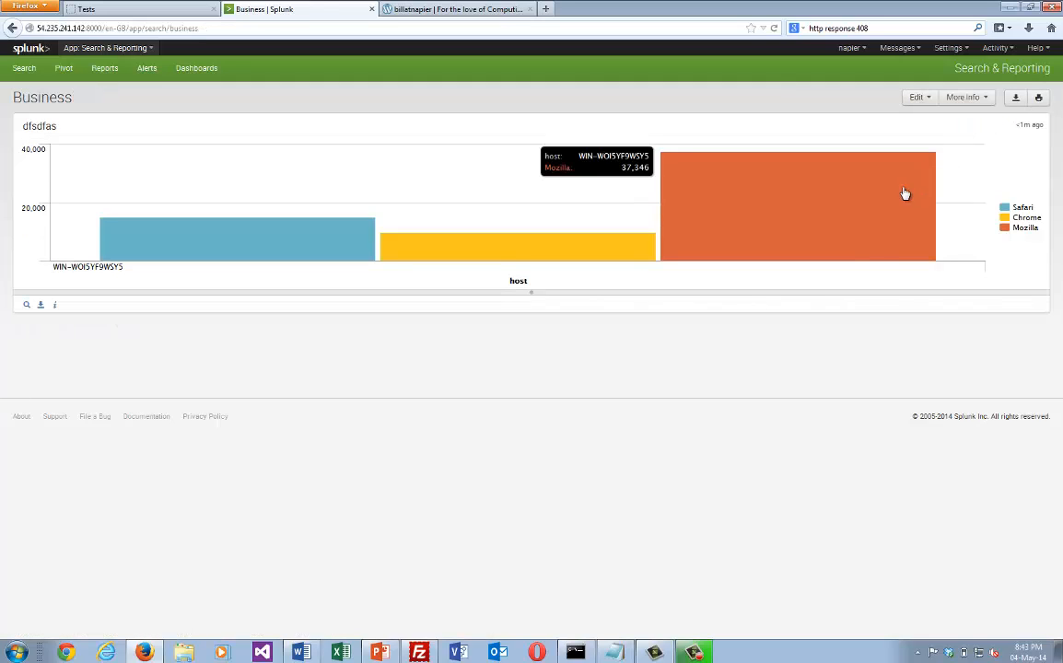